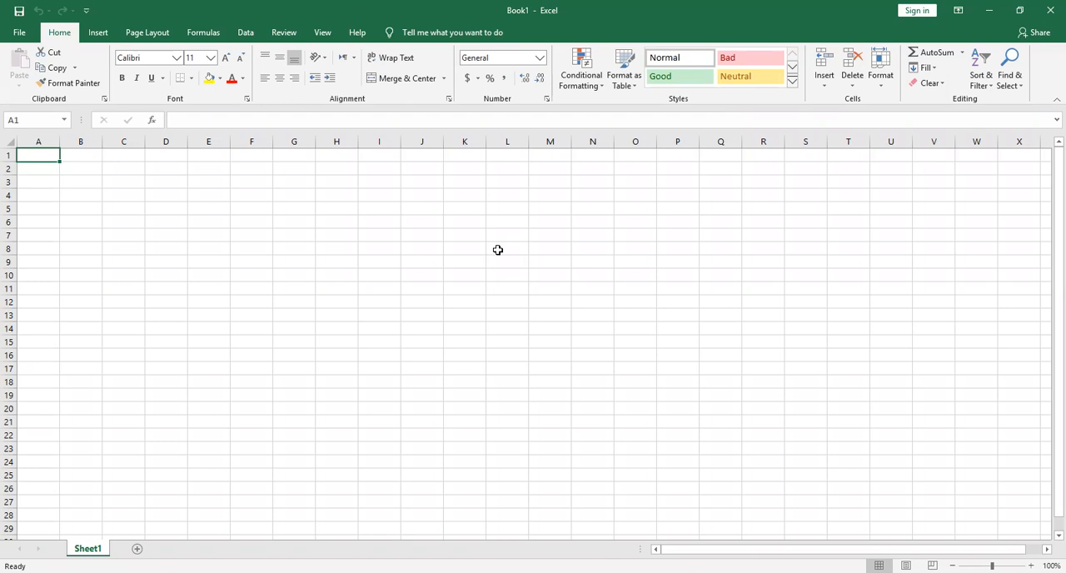
Enter the column heading "Registration#" in cell A1
click(31, 156)
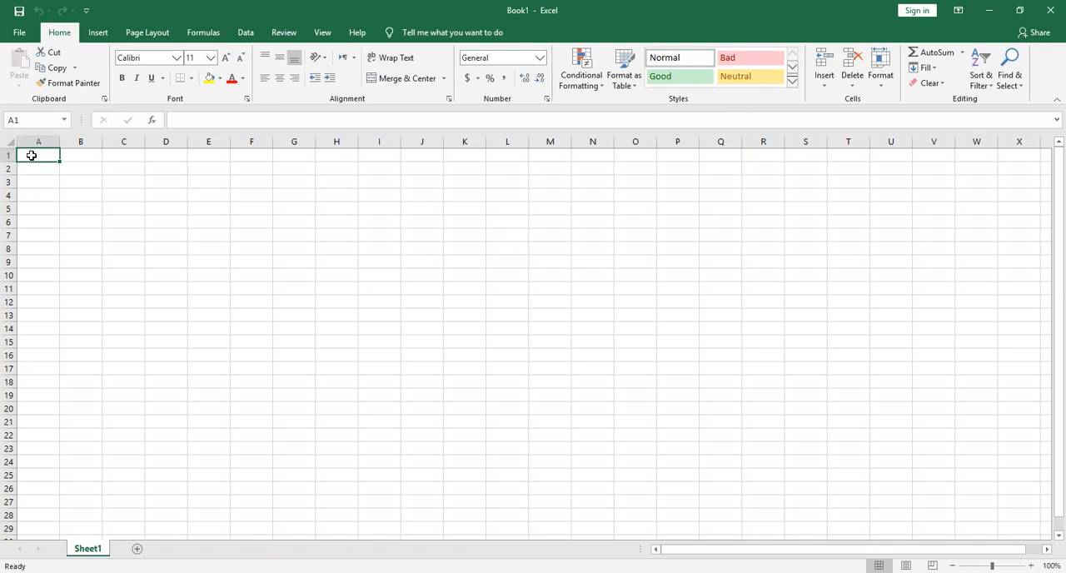
text(Reg)
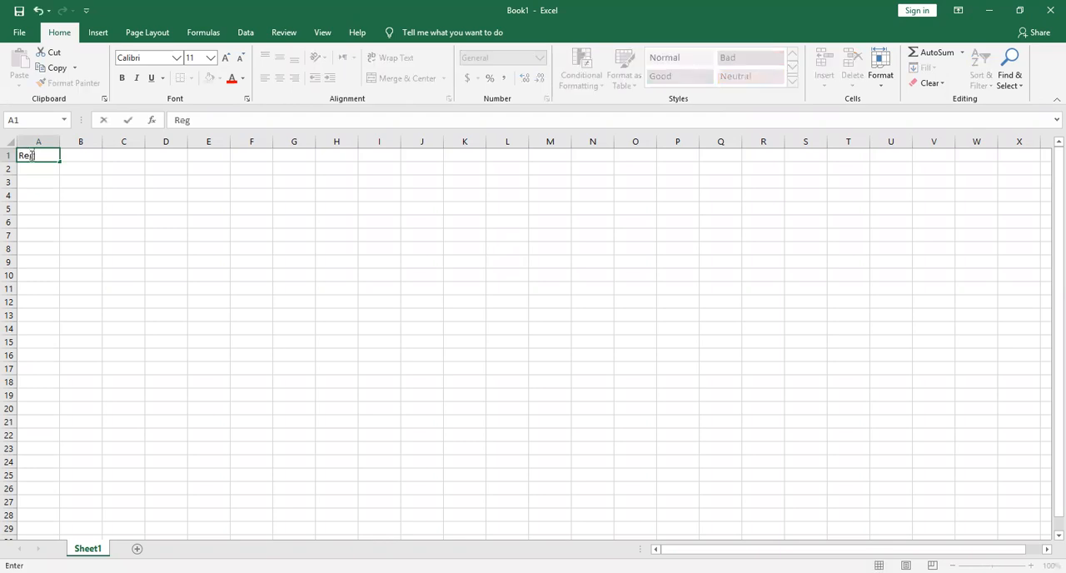
text(istration#)
key(Tab)
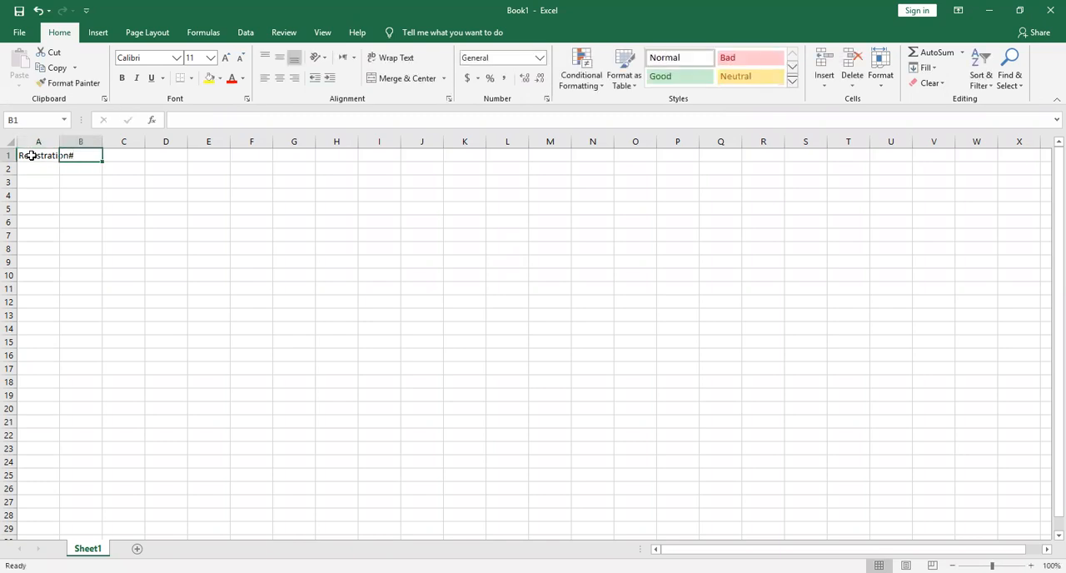
Enter the headings "NAME" in B1 and "FATHER's NAME" in C1
text(NAME)
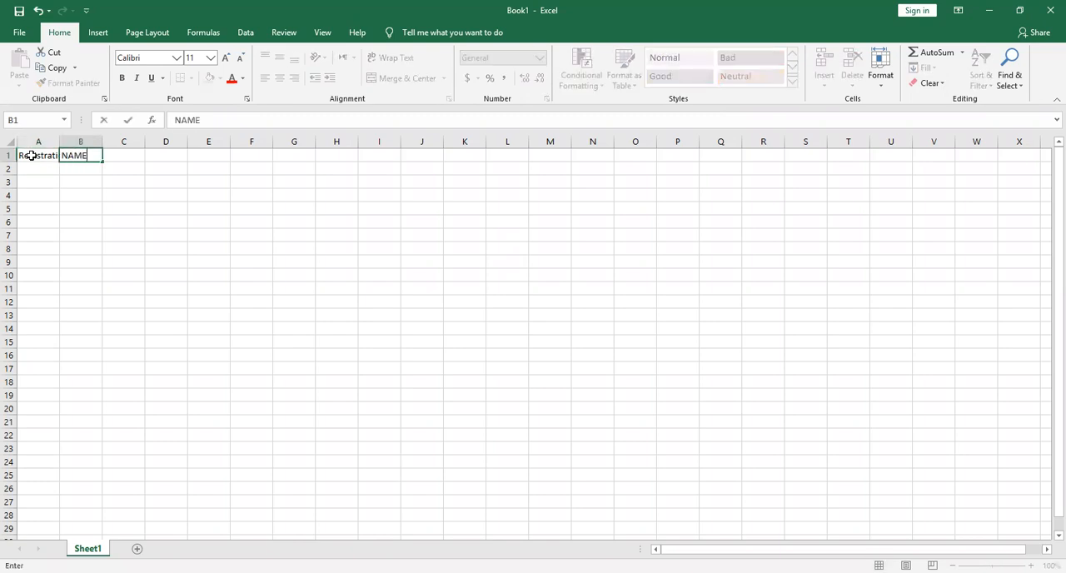
key(Tab)
text(FATHER)
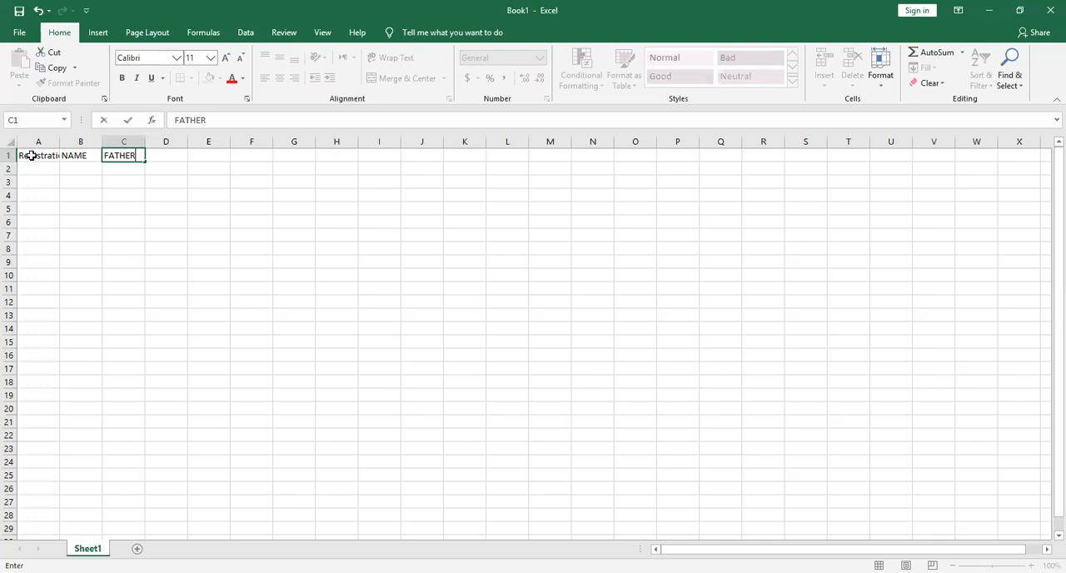
text('s NAME)
key(Tab)
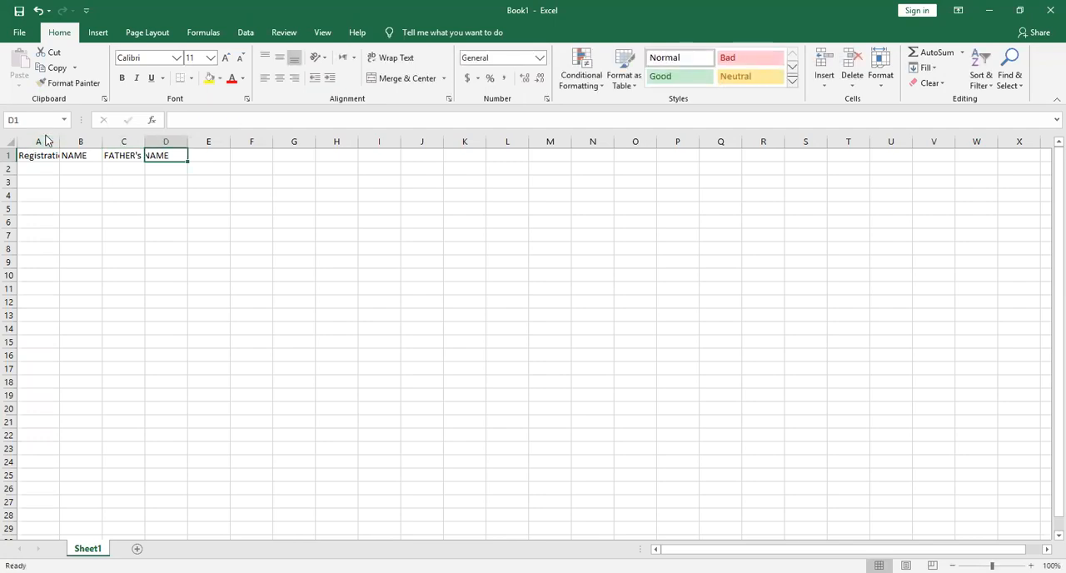
Widen columns A to C to fit their headings, and make column D slightly wider
click(43, 142)
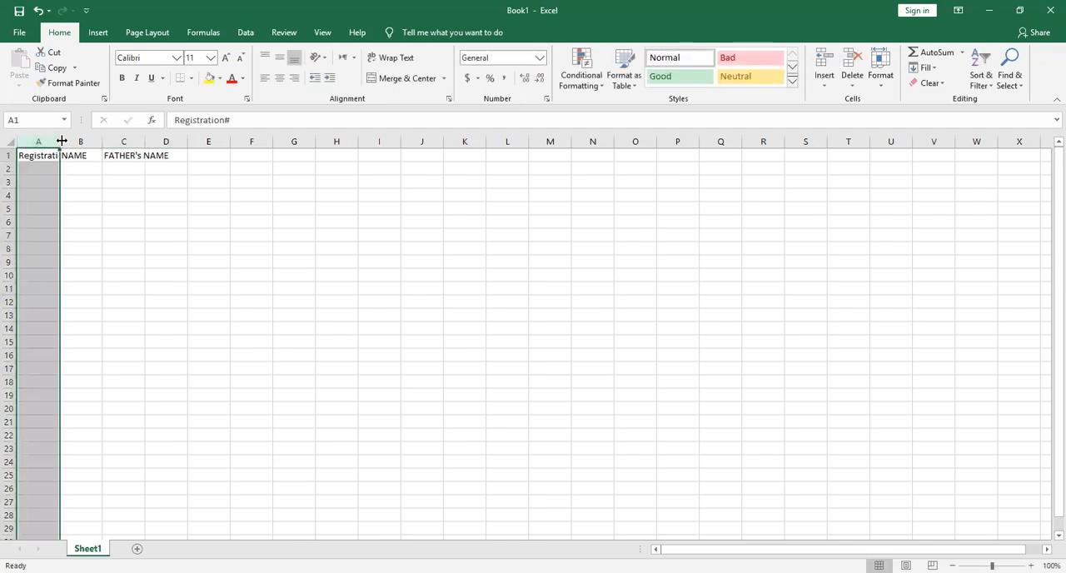
drag(62, 142, 281, 144)
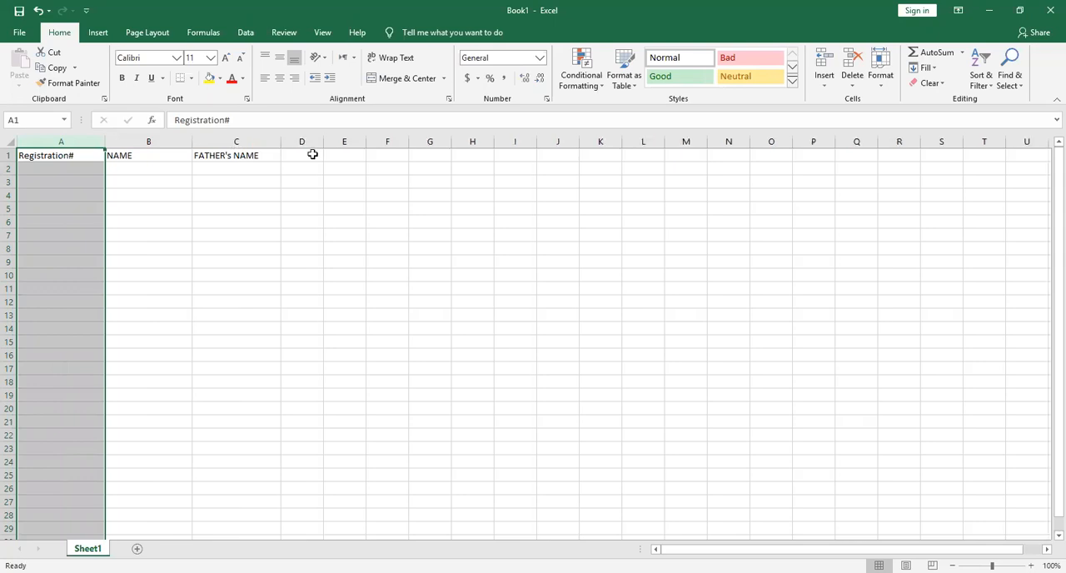
click(312, 154)
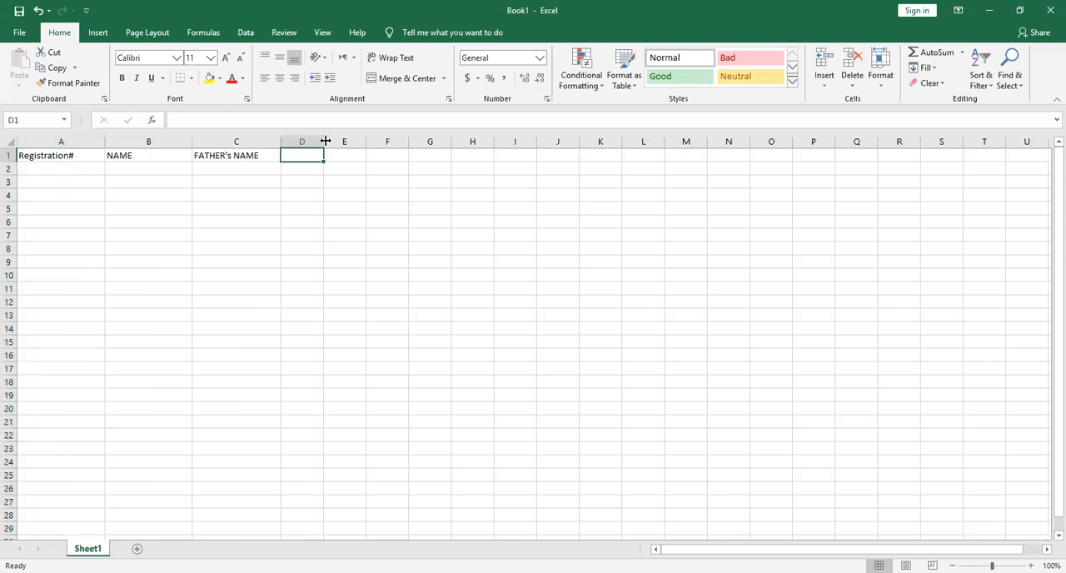
drag(325, 141, 345, 143)
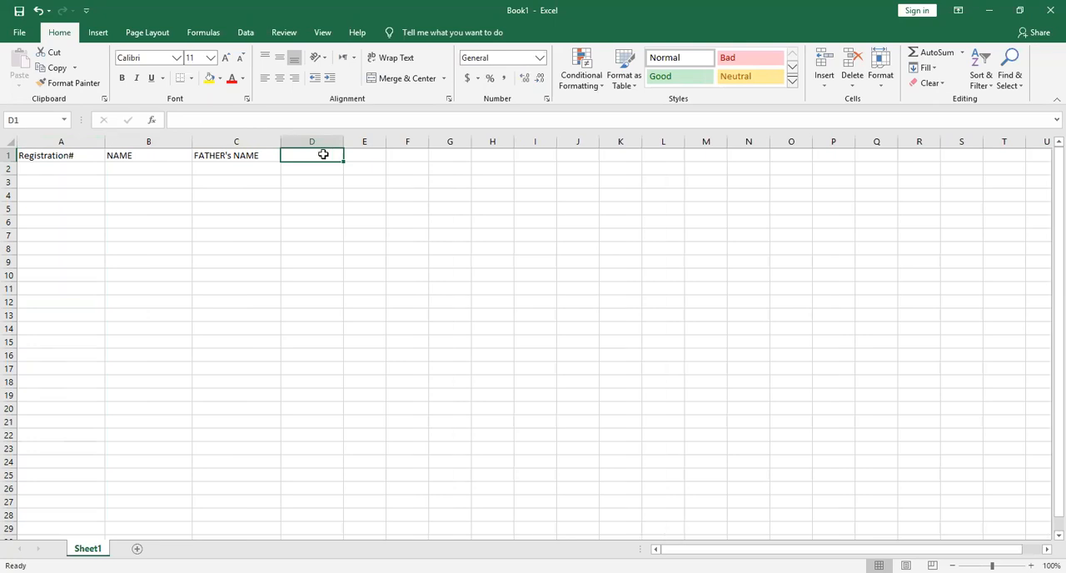
Enter the subject headings "PHYSICS" in D1 and "CHEMISTRY" in E1
text(PHYSICS)
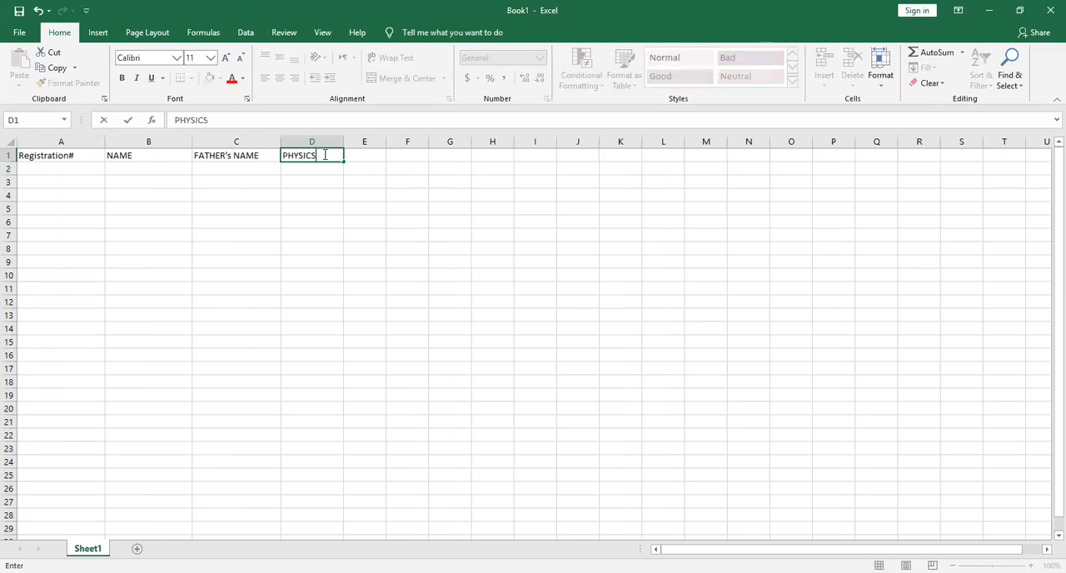
key(Tab)
text(CHEM)
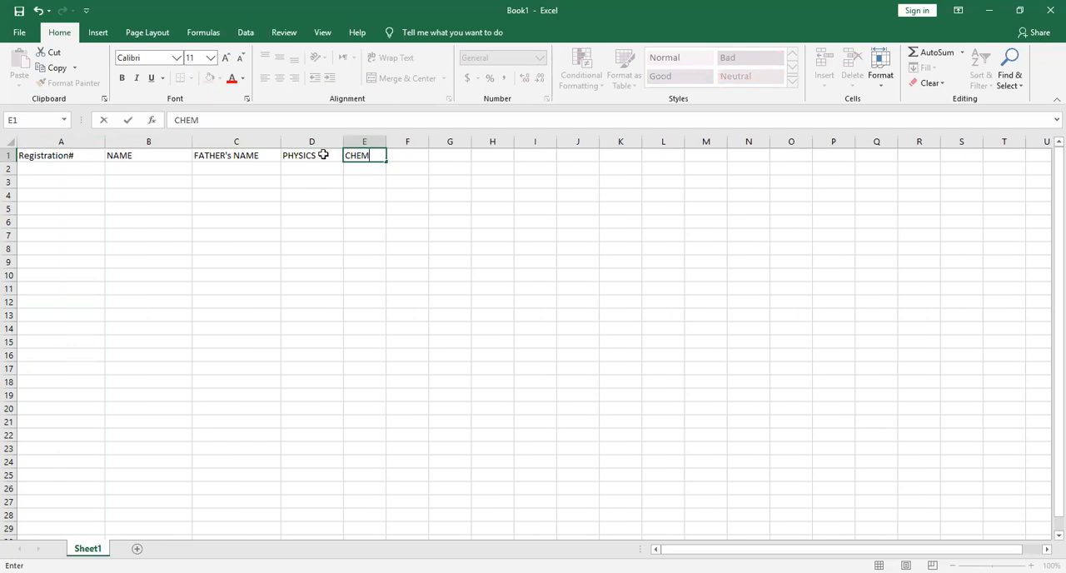
text(ISTRY)
key(Tab)
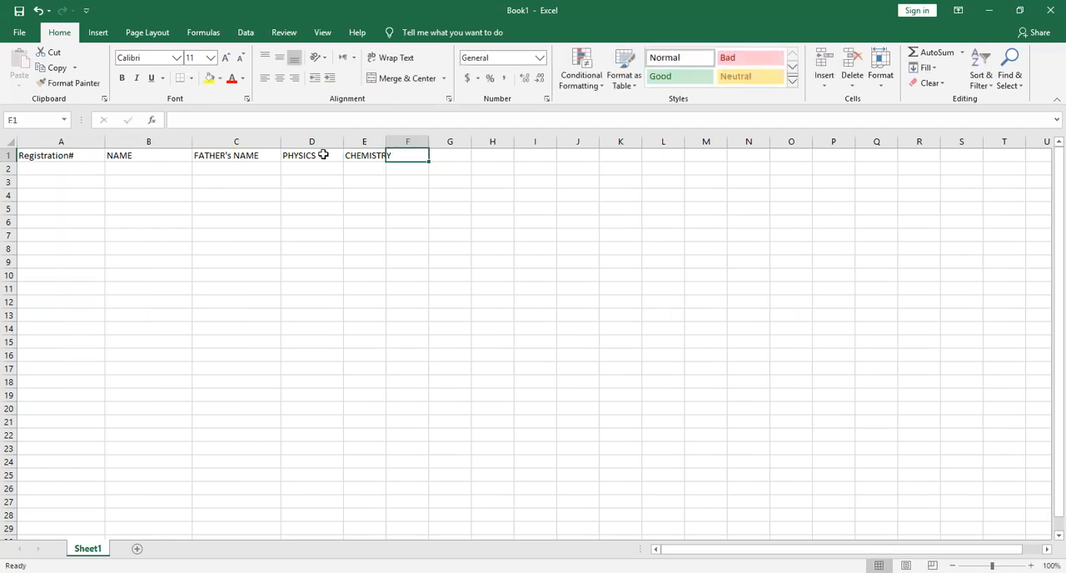
Enter the subject headings "URDU", "ENGLISH", "MATH" and "ISLAMIAT" in cells F1 to I1
text(URDU)
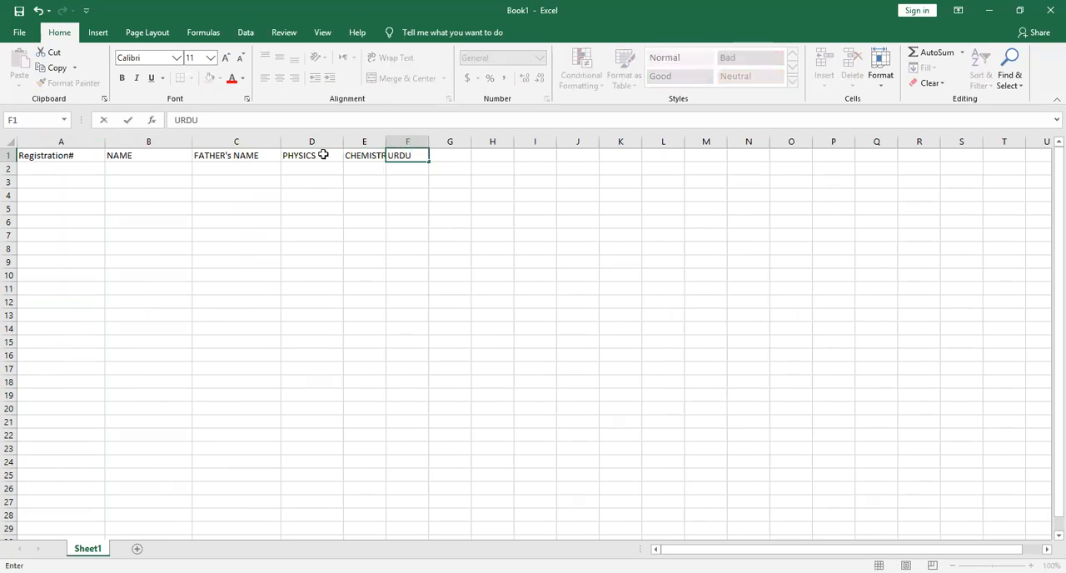
key(Tab)
text(ENGLISH)
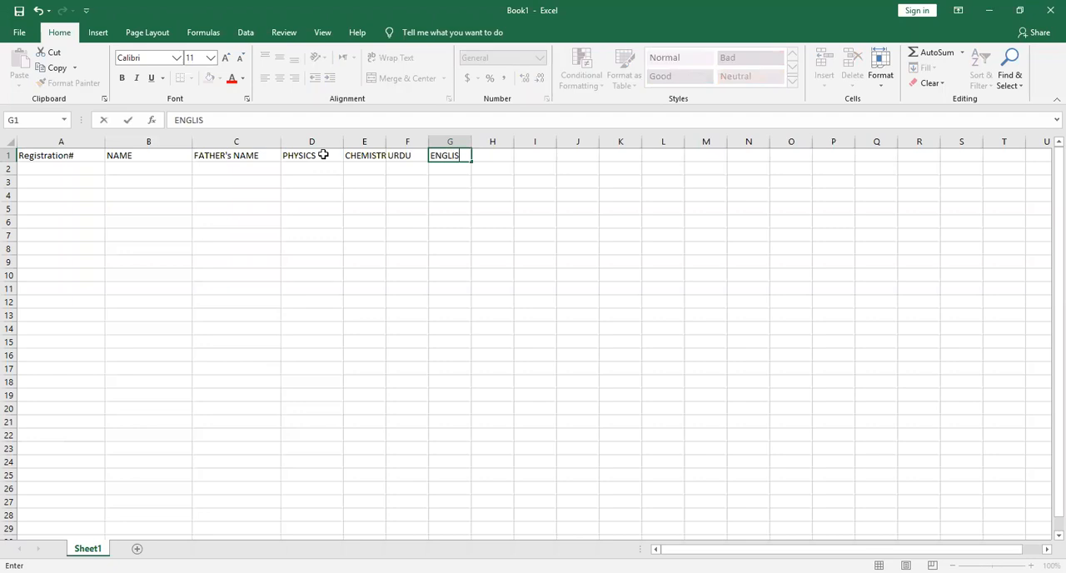
key(Tab)
text(MATH)
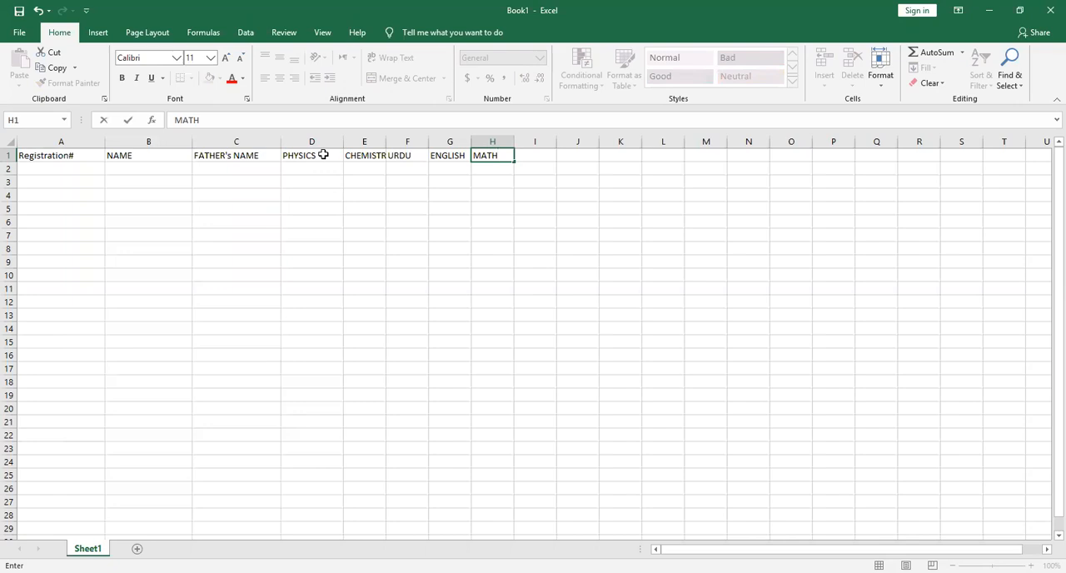
key(Tab)
text(ISLAMIAT)
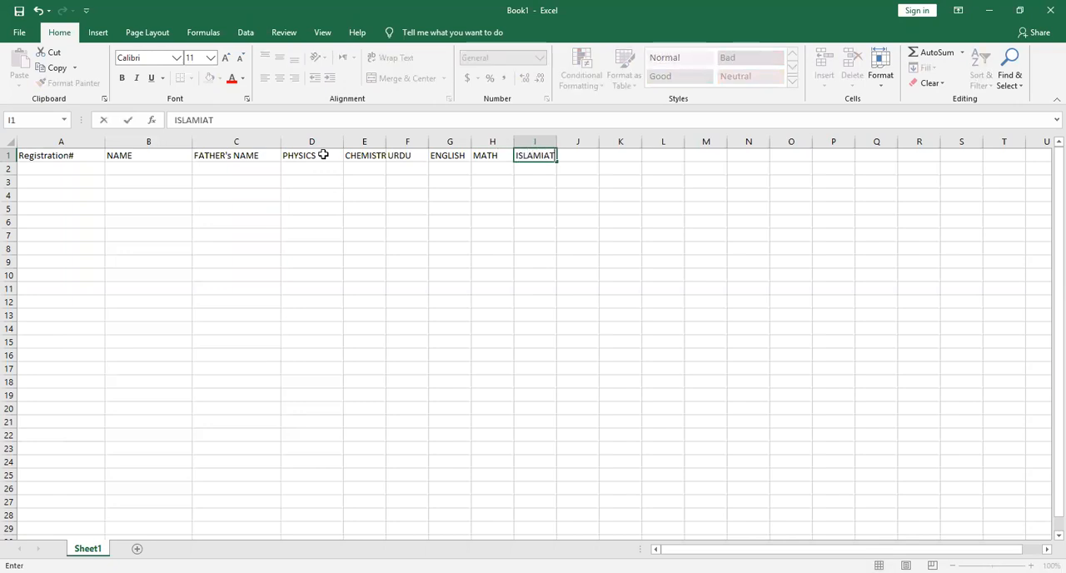
Narrow column A to suit its heading and widen the CHEMISTRY, ENGLISH and ISLAMIAT columns
click(81, 143)
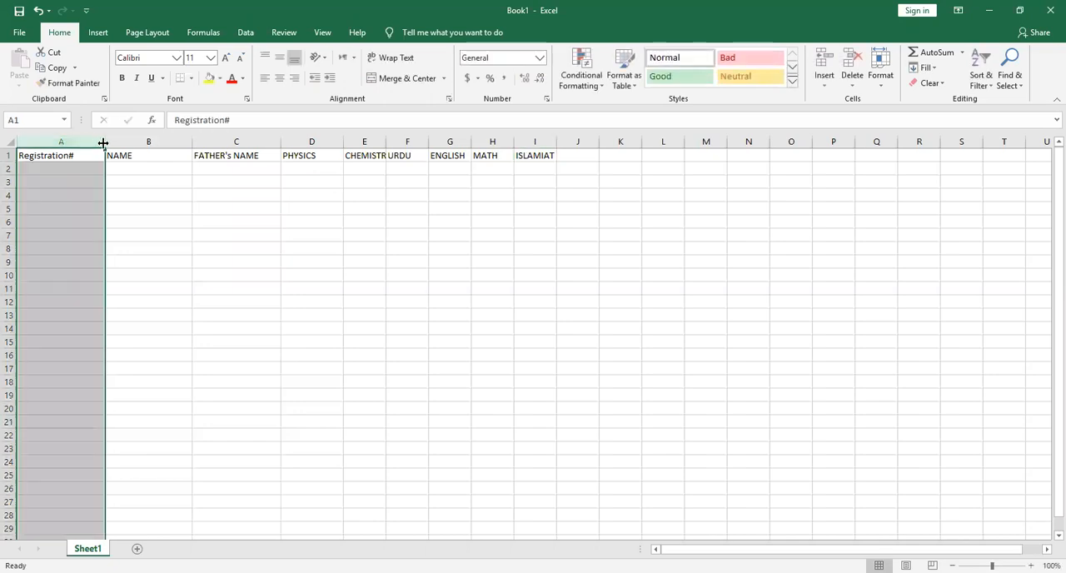
drag(105, 143, 86, 143)
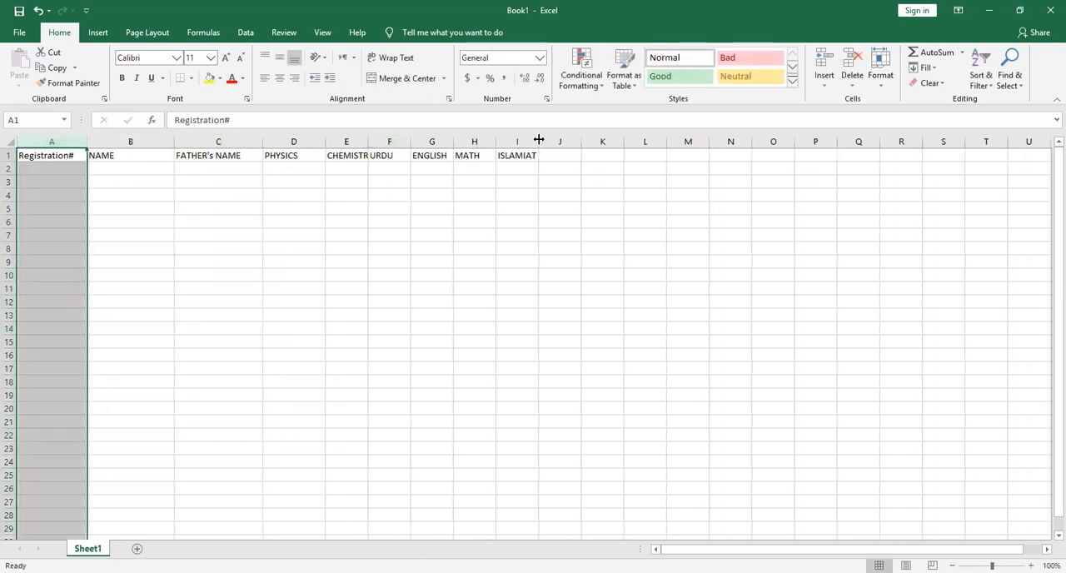
drag(538, 139, 553, 140)
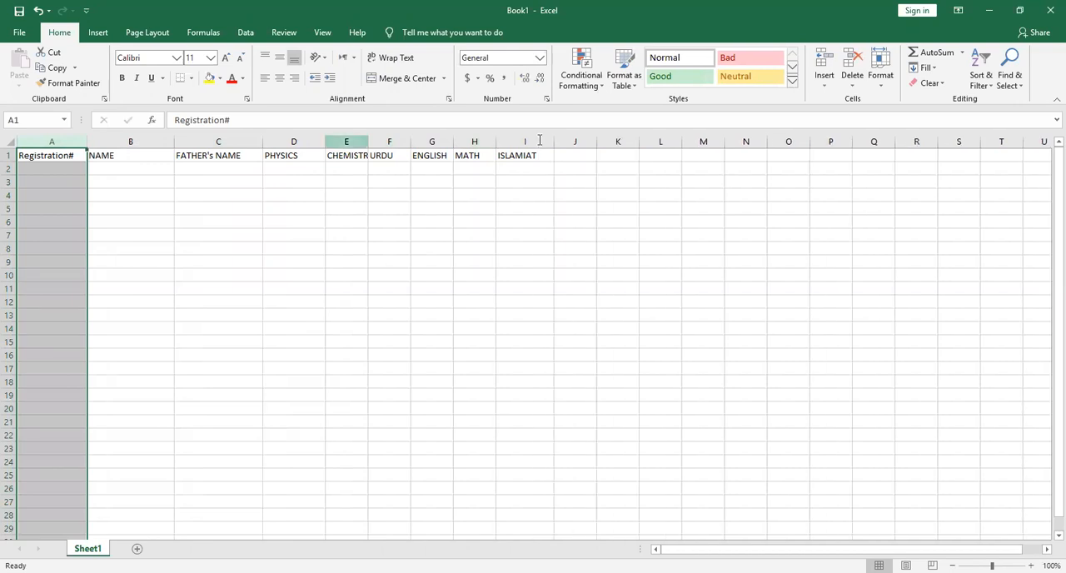
click(352, 142)
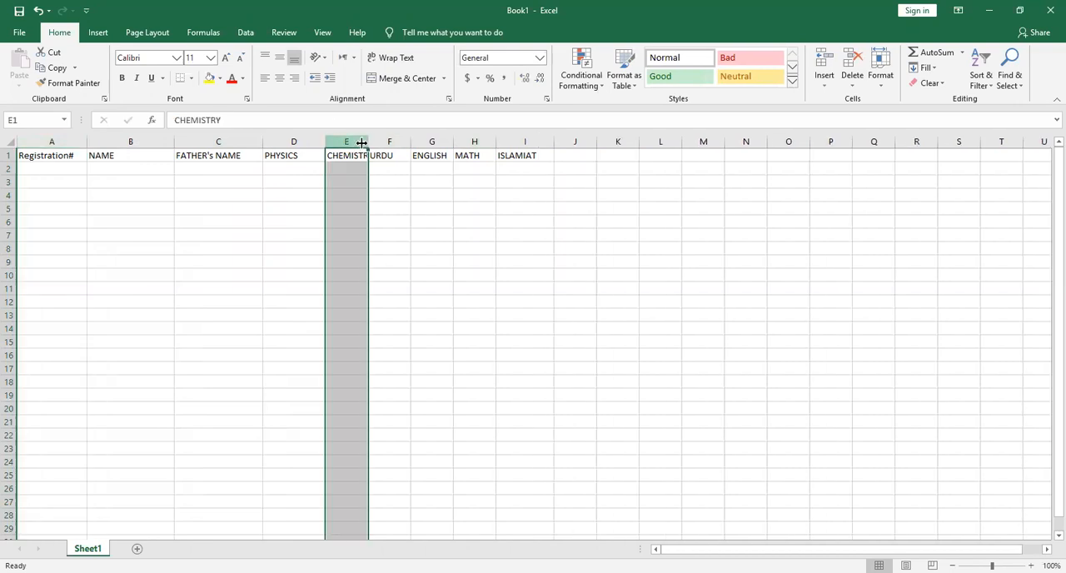
double_click(366, 142)
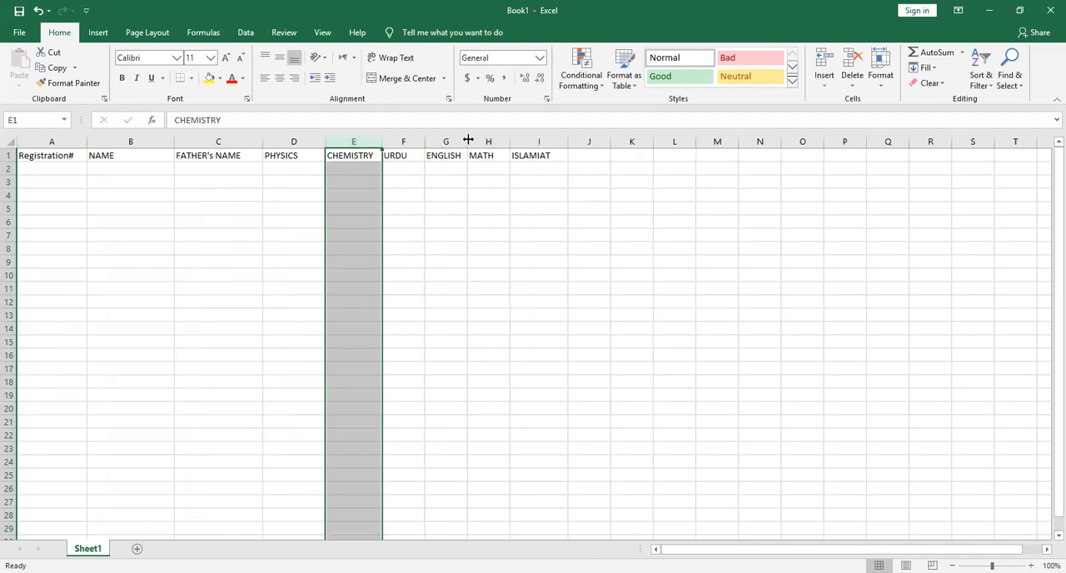
double_click(468, 142)
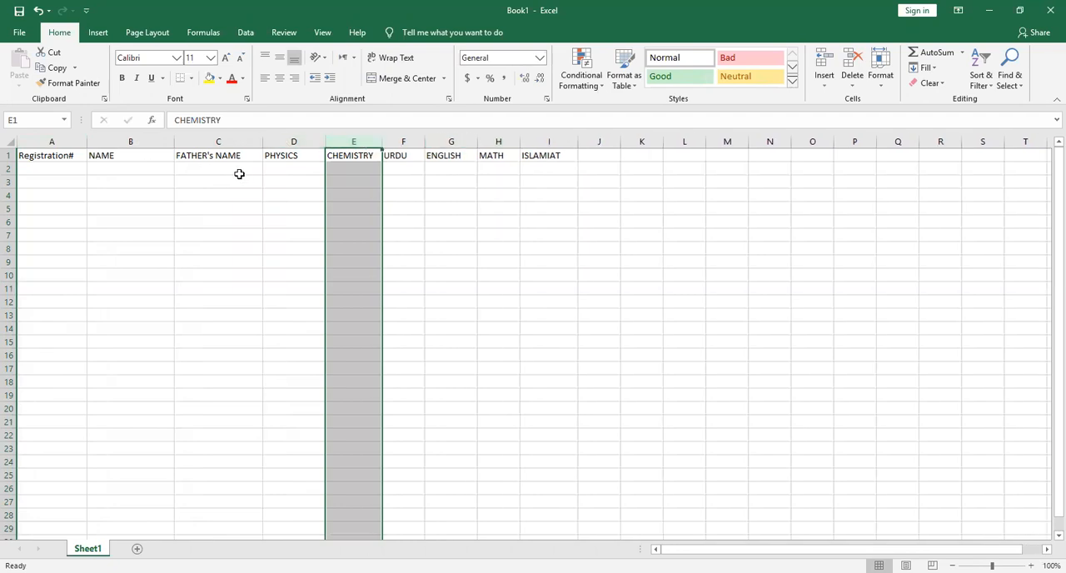
click(272, 168)
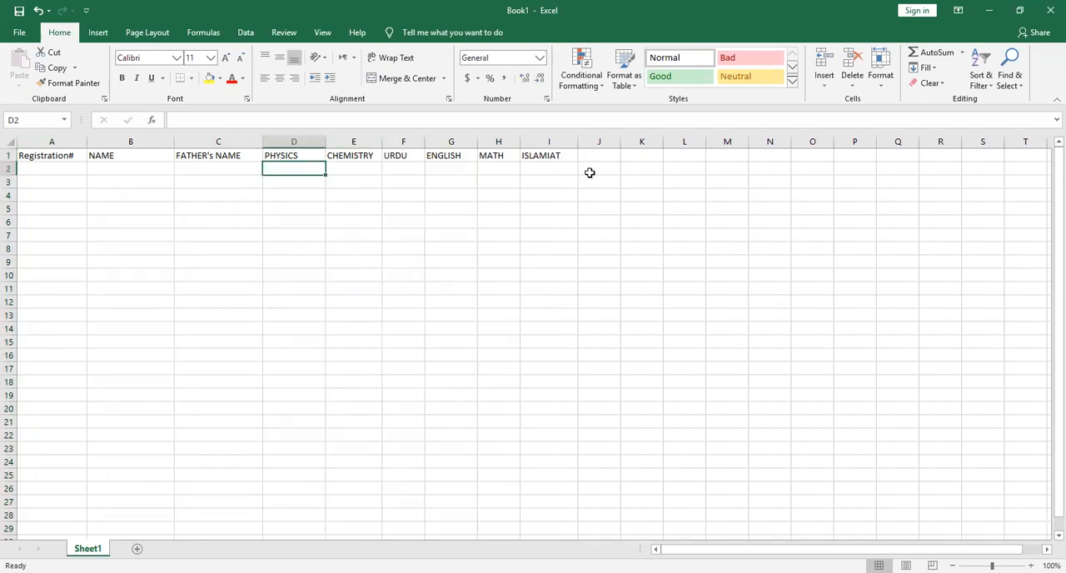
Enter the row label "Total Marks" in cell A2
click(46, 168)
text(Tota)
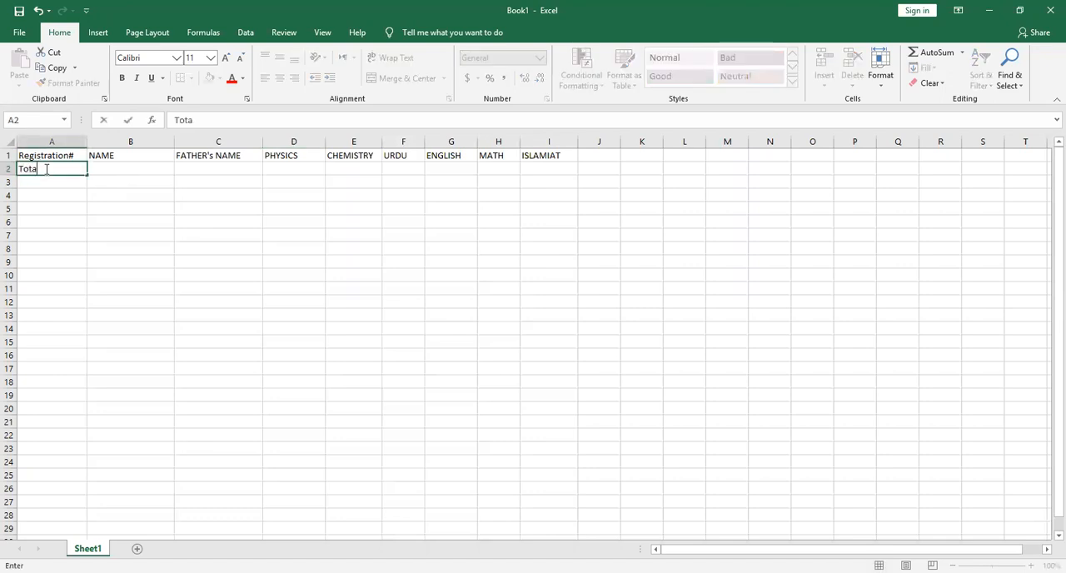
text(l Marks)
key(Return)
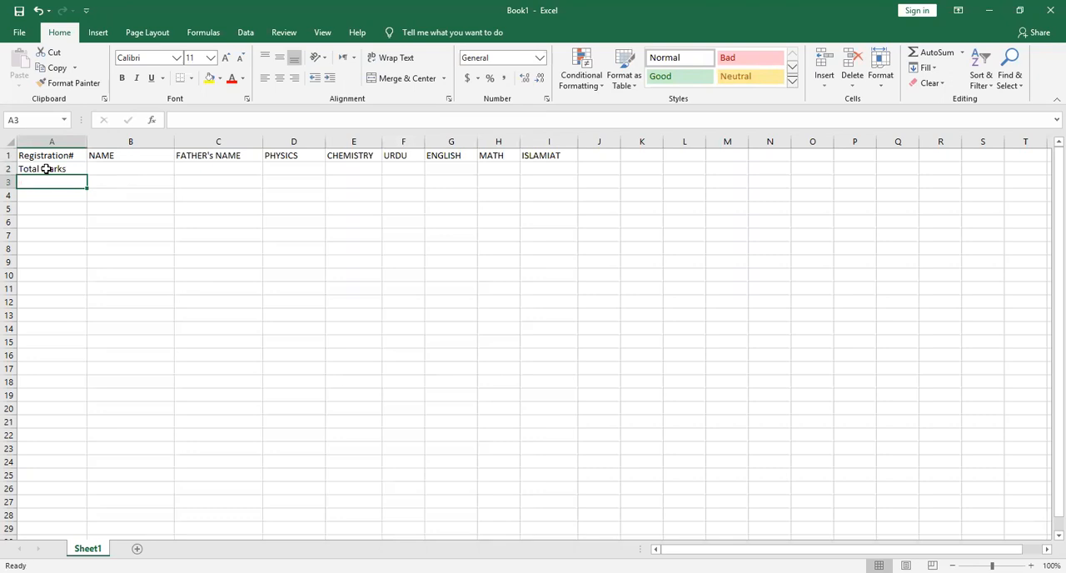
Leave row 3 empty and enter the first two consecutive student registration numbers in cells A4 and A5
key(Down)
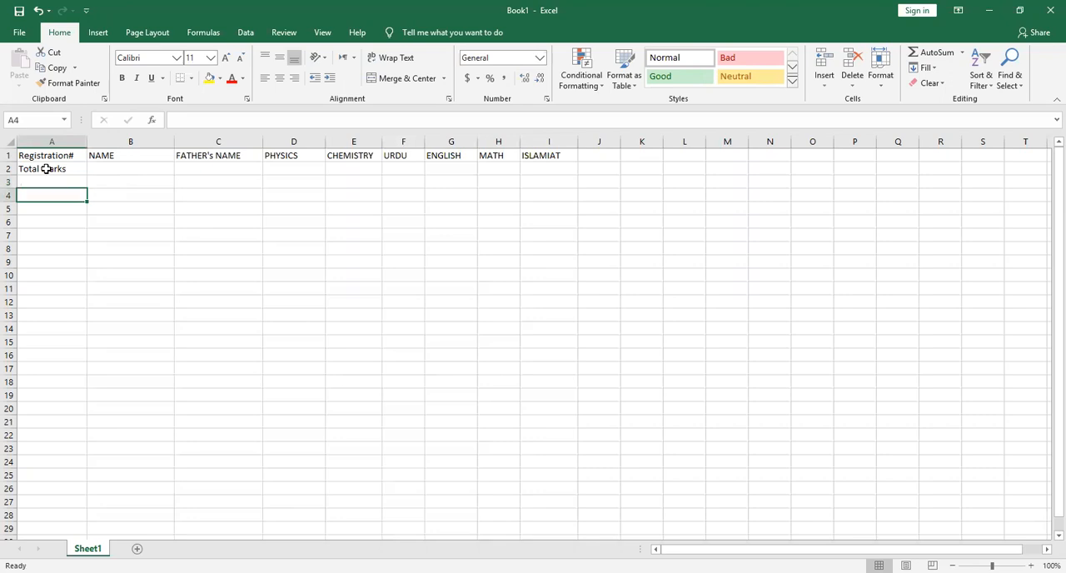
text(AES)
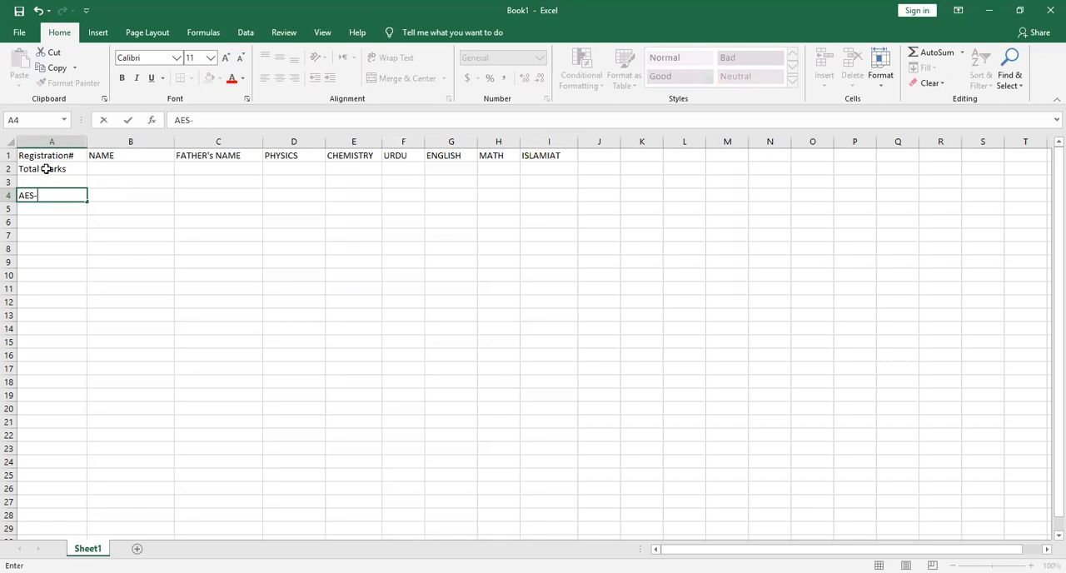
text(-001)
key(Return)
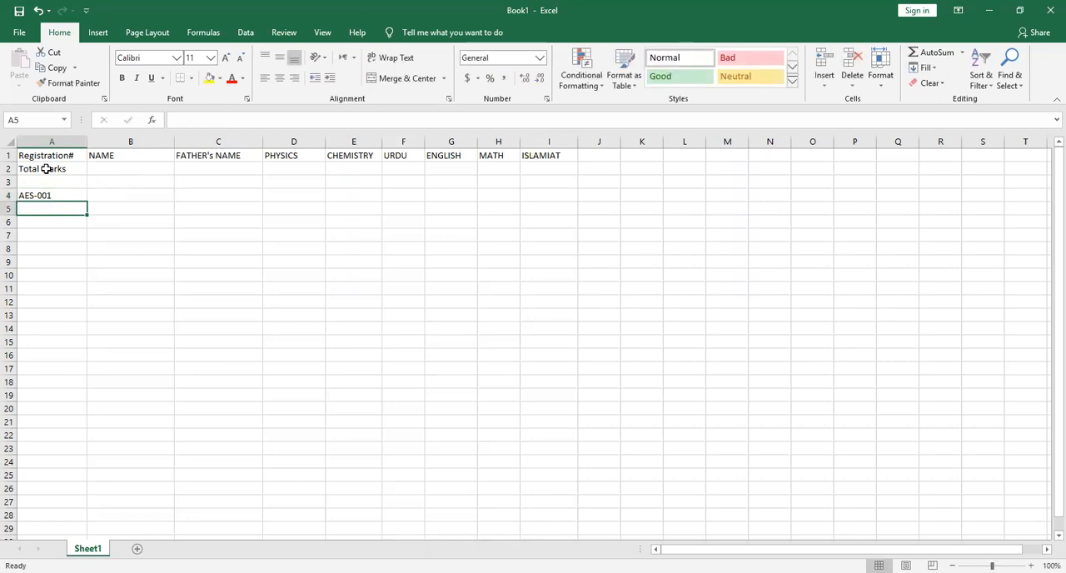
text(AES-002)
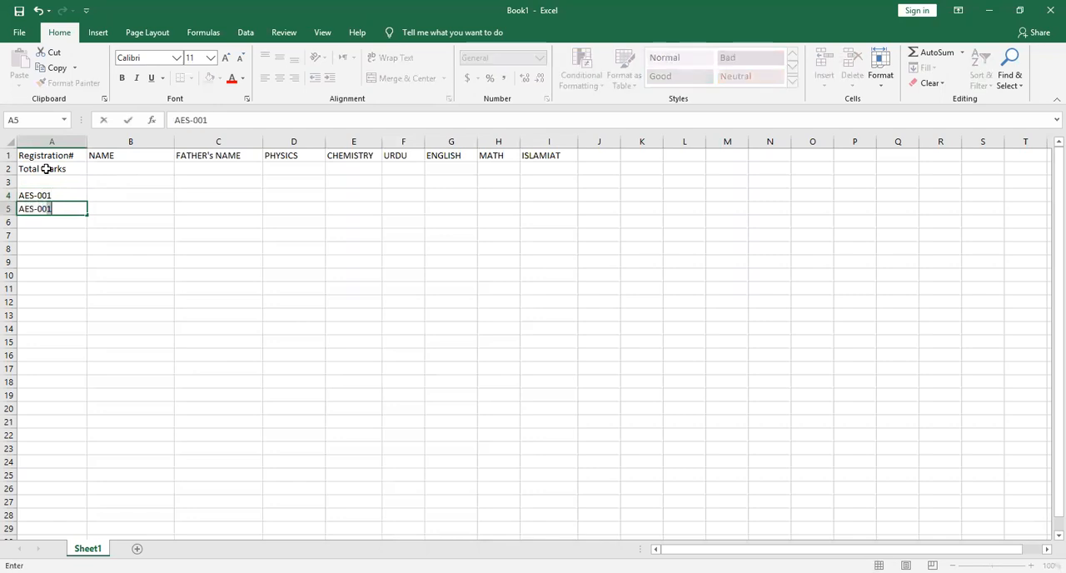
key(Return)
Narrow column A and fill the registration number series from A4:A5 down to A23
click(52, 195)
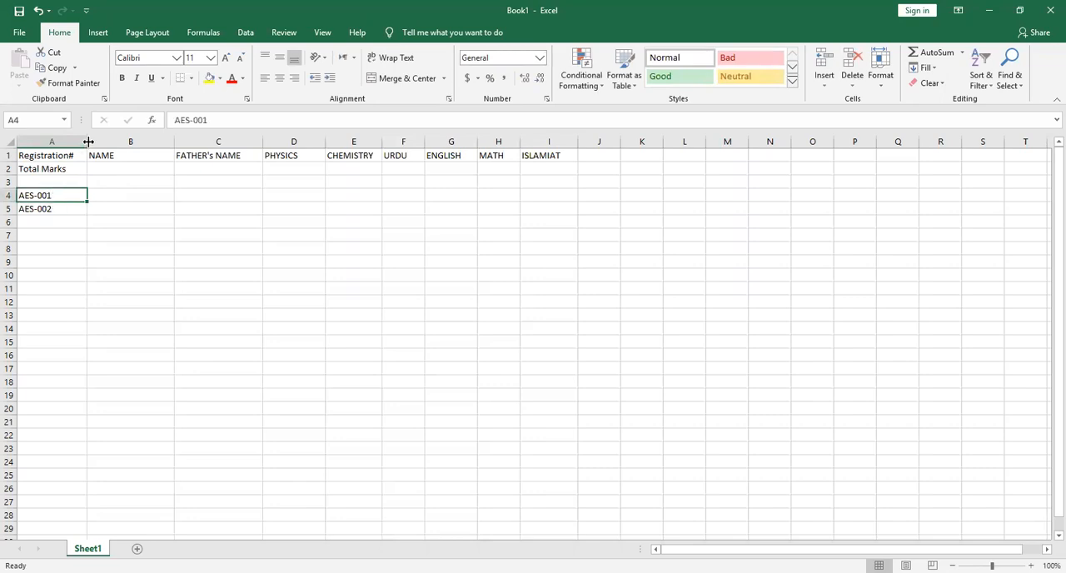
drag(88, 142, 64, 141)
drag(50, 192, 60, 226)
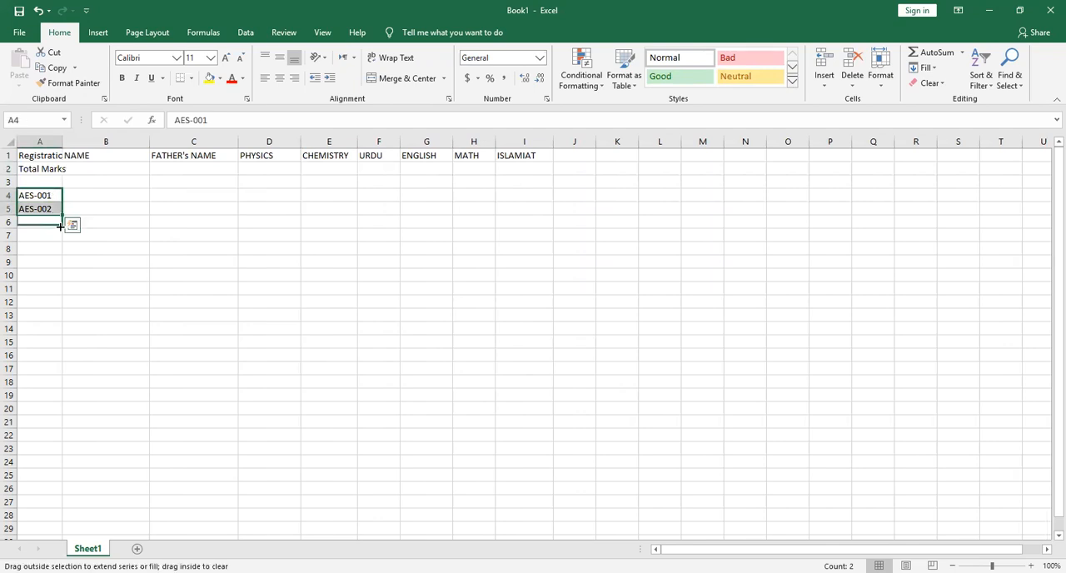
drag(60, 226, 60, 457)
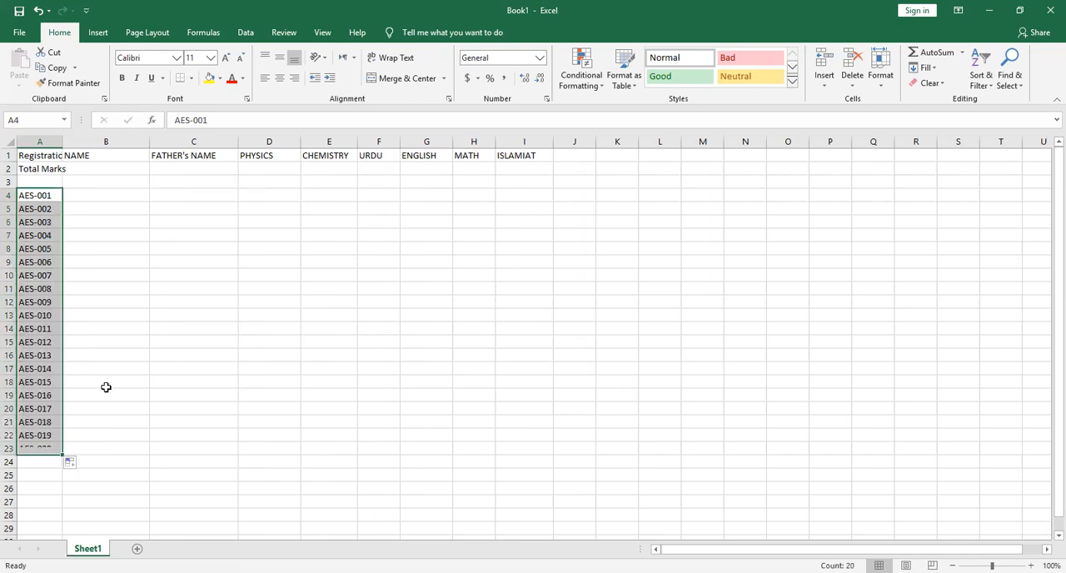
Enter the first student's name in cell B4
click(108, 195)
text(AZKA)
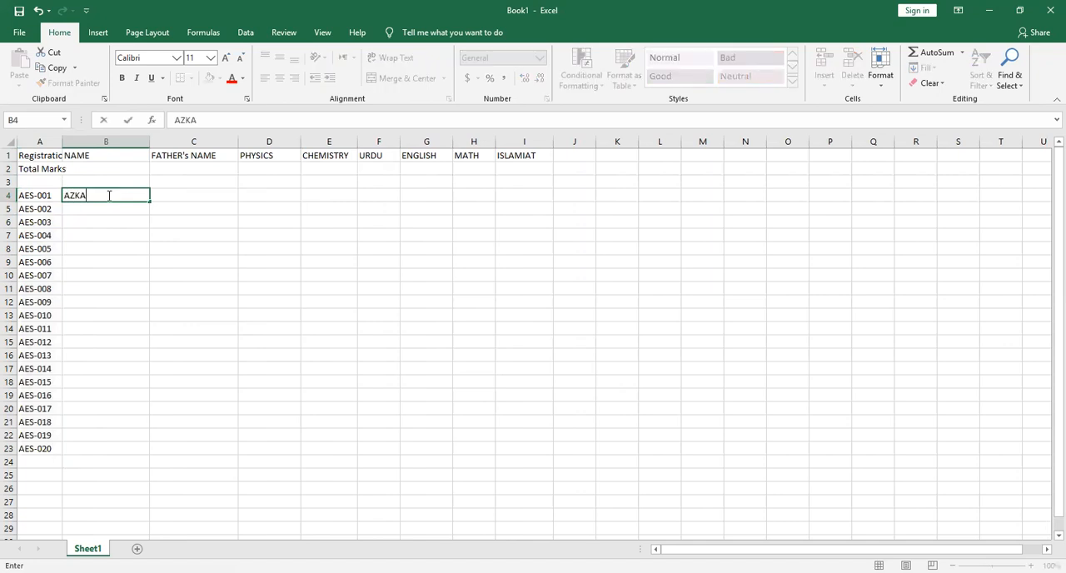
key(Return)
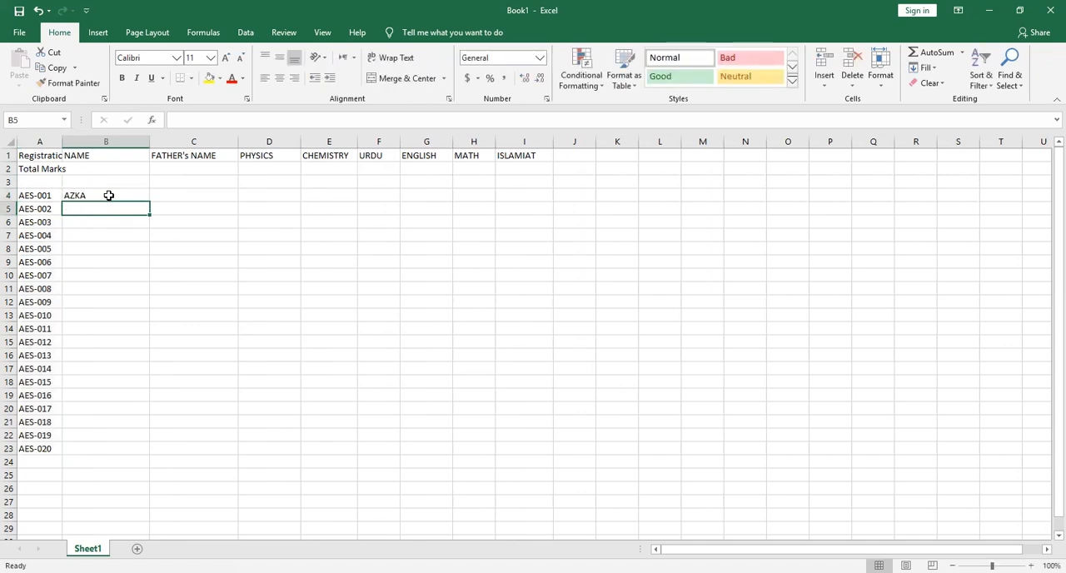
Enter the next five students' names in cells B5 to B9, in capital letters
text(ALIA)
key(Return)
text(AMNA)
key(Return)
text(NARJIS)
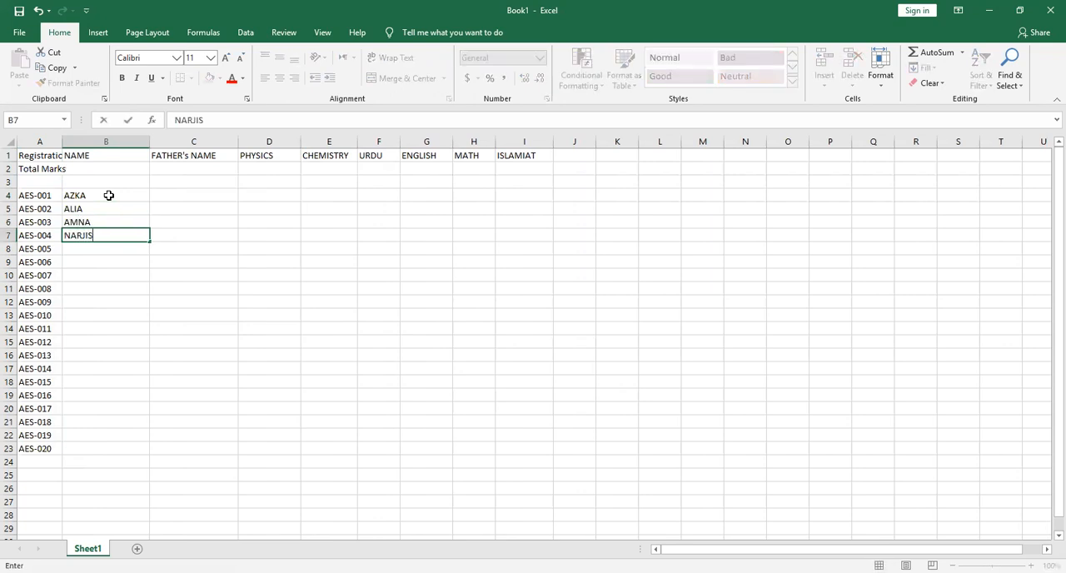
key(Return)
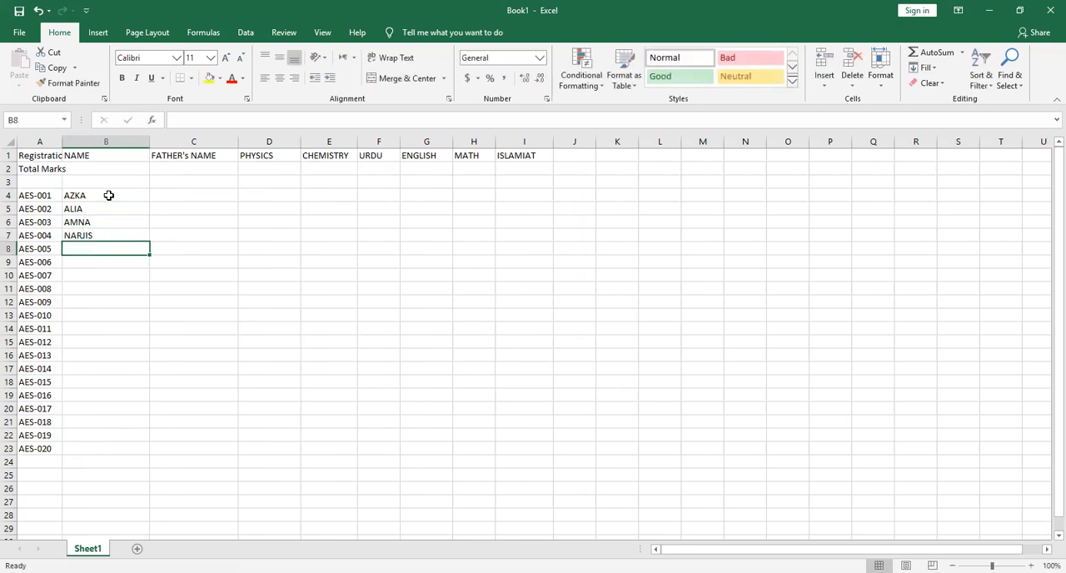
text(SAIRA)
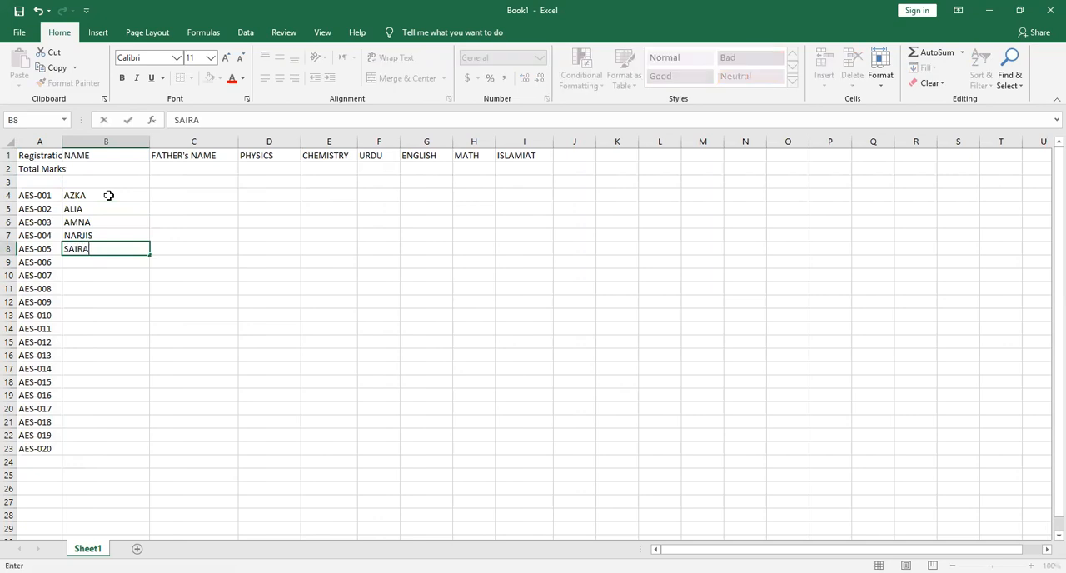
key(Return)
text(SHIZA)
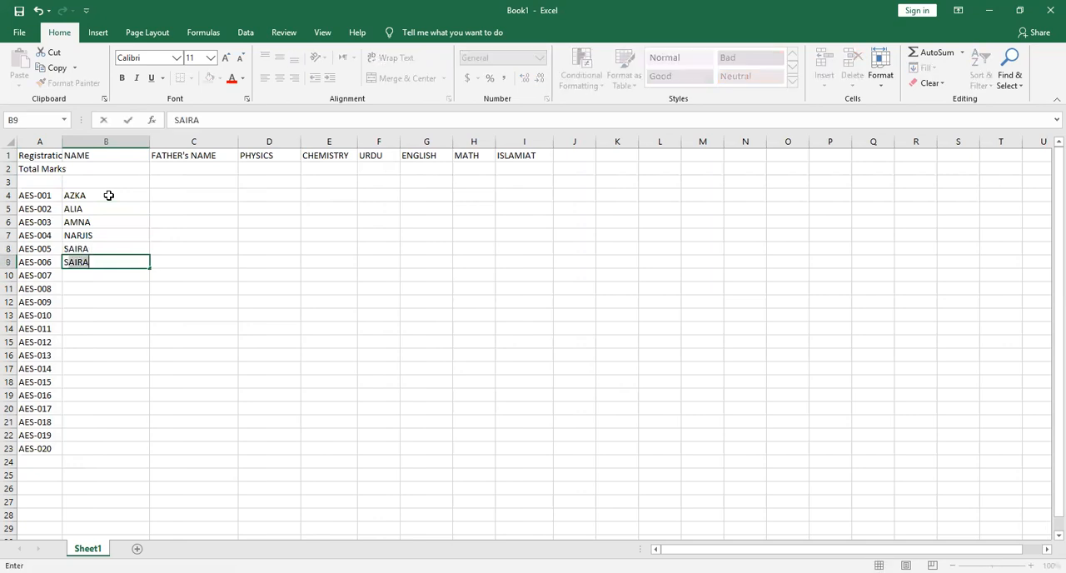
key(Return)
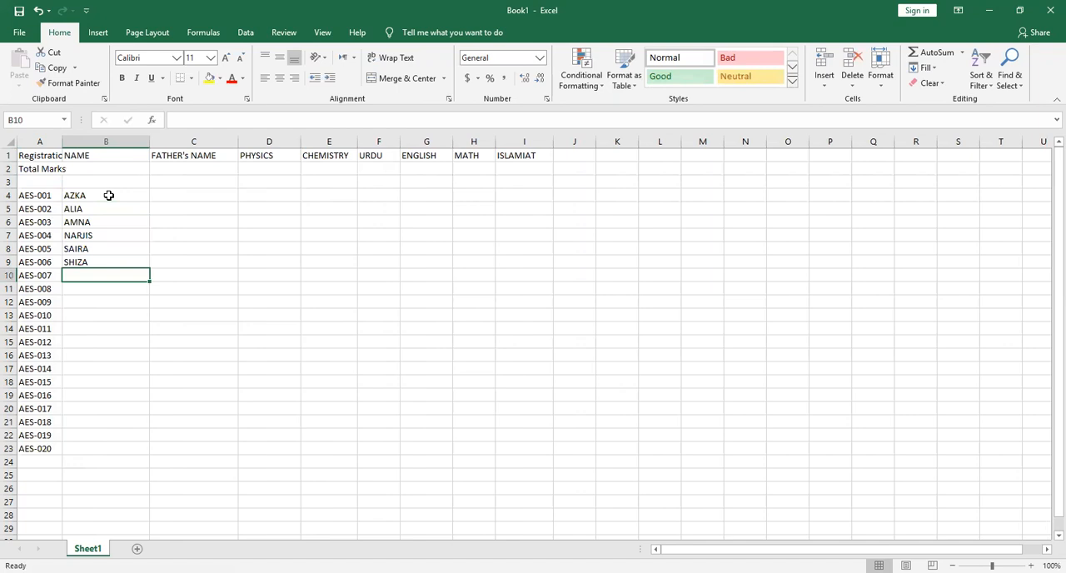
Enter the next three students' names in cells B10 to B12, retyping B11 so that it is entirely in capitals
text(ATIF)
key(Return)
text(BILAL)
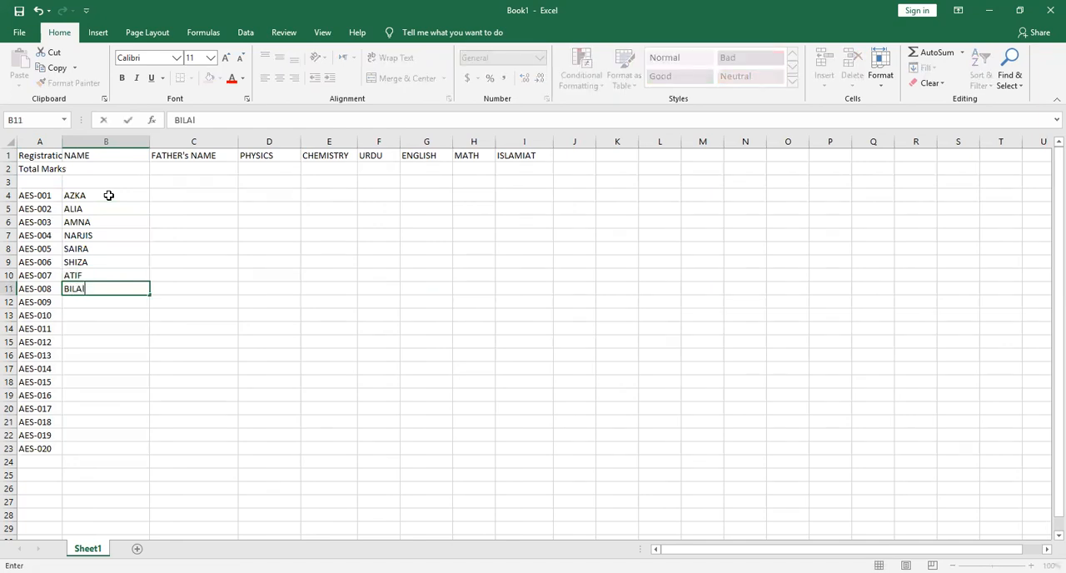
key(Return)
text(A)
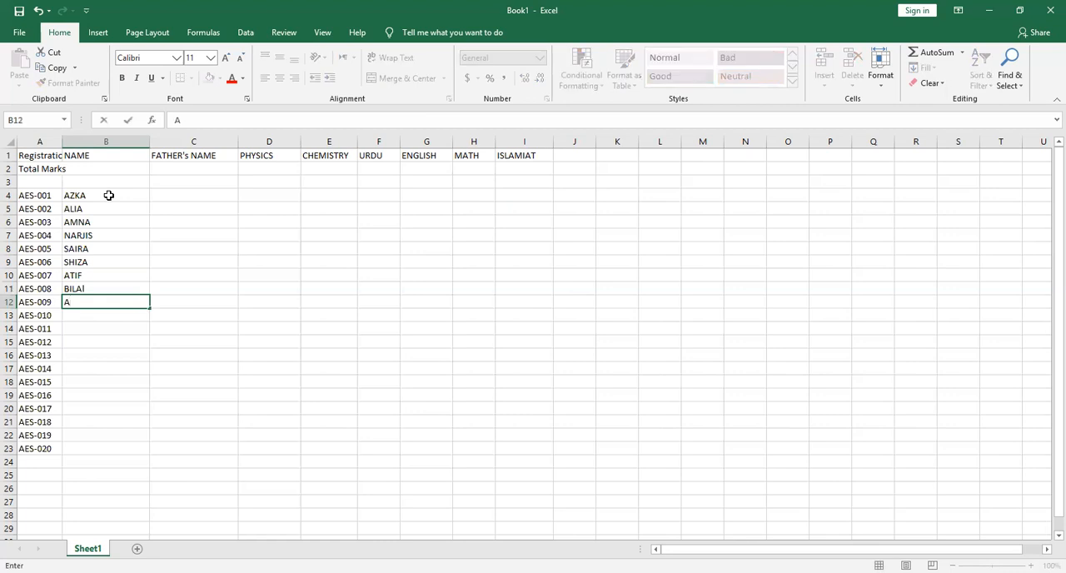
key(Up)
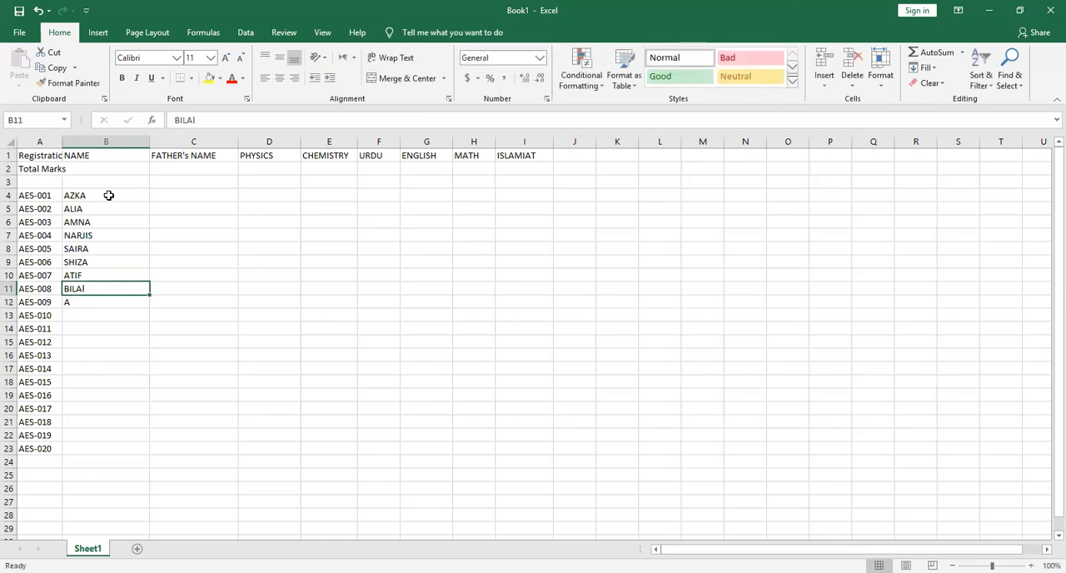
text(BILAL)
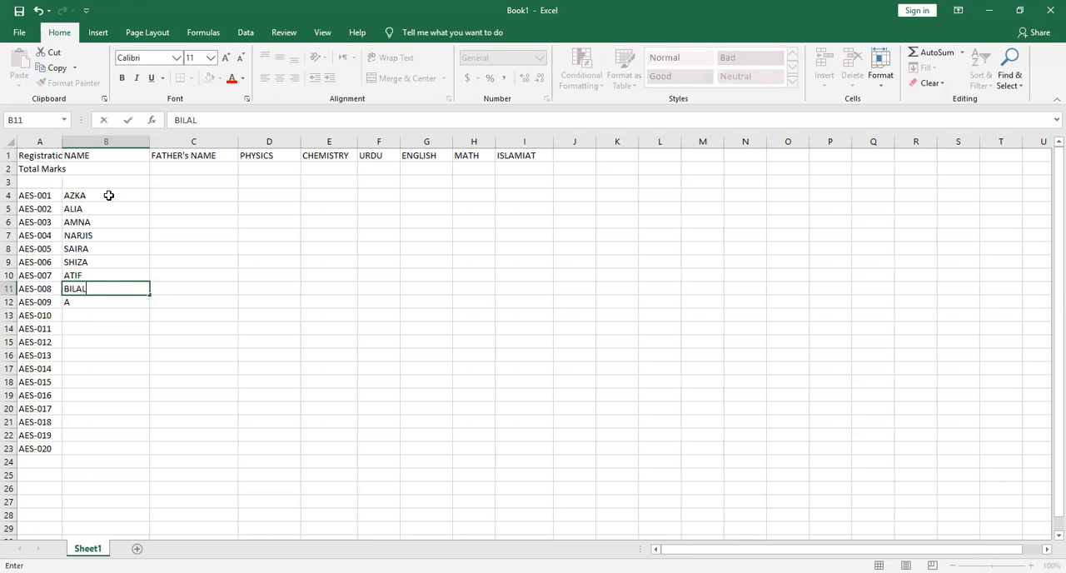
key(Return)
text(AHMED)
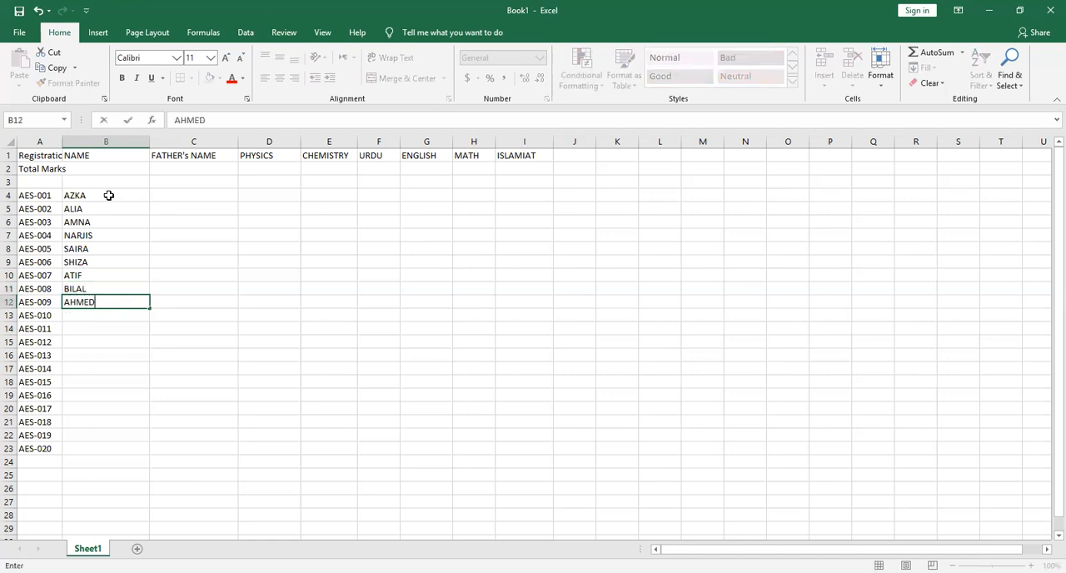
key(Return)
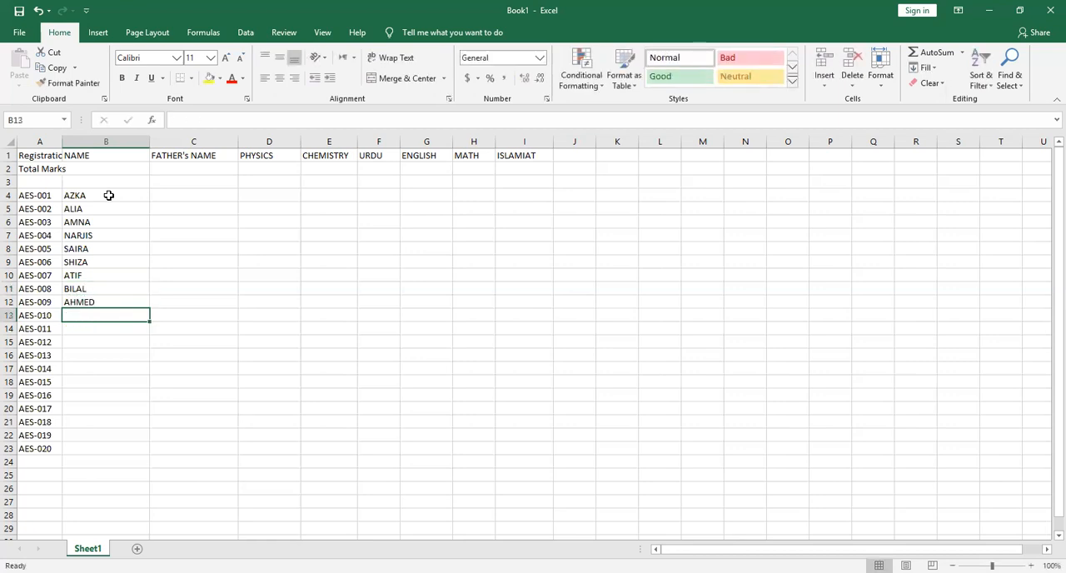
Enter three more students' names in cells B13 to B15
text(NASIR)
key(Return)
text(KAZIM)
key(Return)
text(SABIR)
key(Return)
Enter the student's name in cell B16 and remove the extra autocompleted letter at its end
text(ALIA)
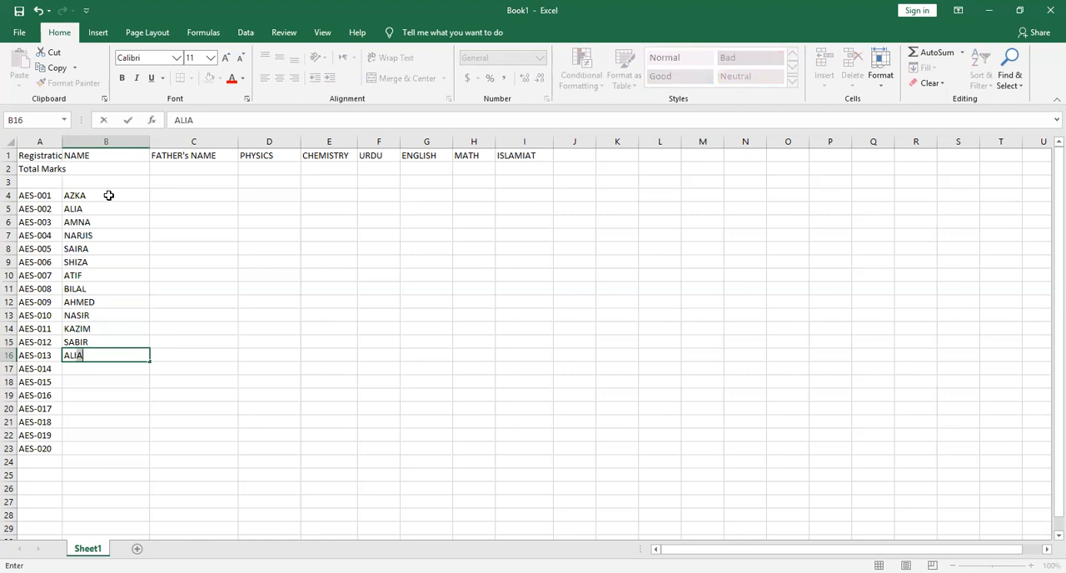
key(Return)
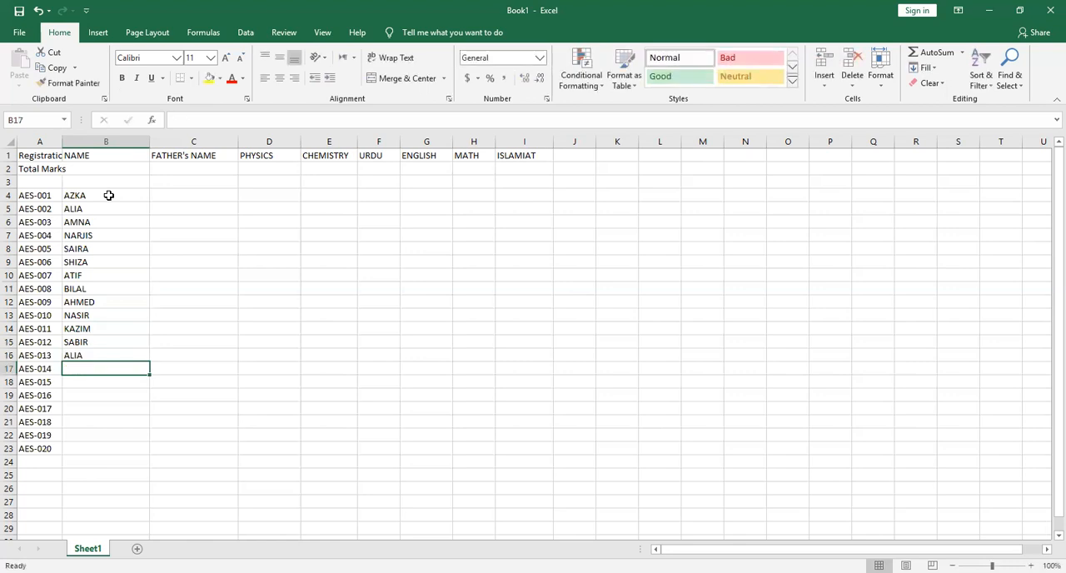
key(Up)
key(F2)
key(BackSpace)
key(Return)
Enter the students' names for registration numbers 014 to 016 in cells B17 to B19
text(HASSAN)
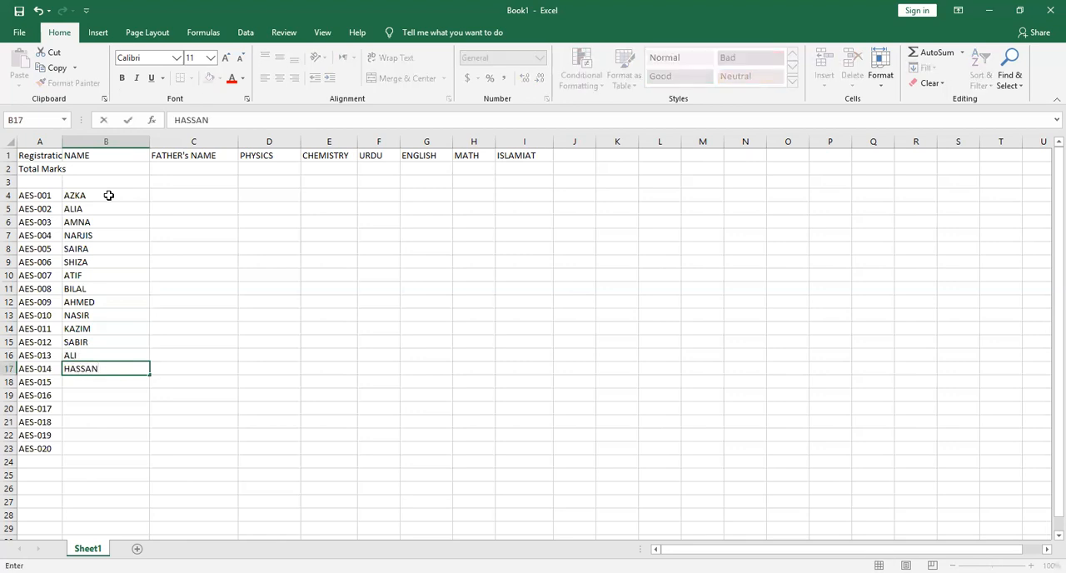
key(Return)
text(ZOHAIB)
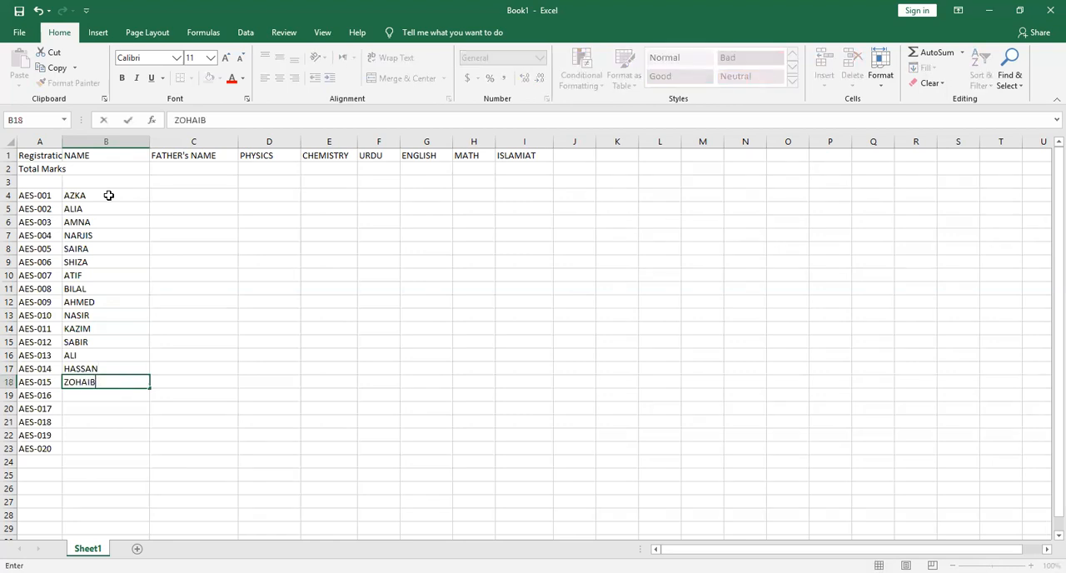
key(Return)
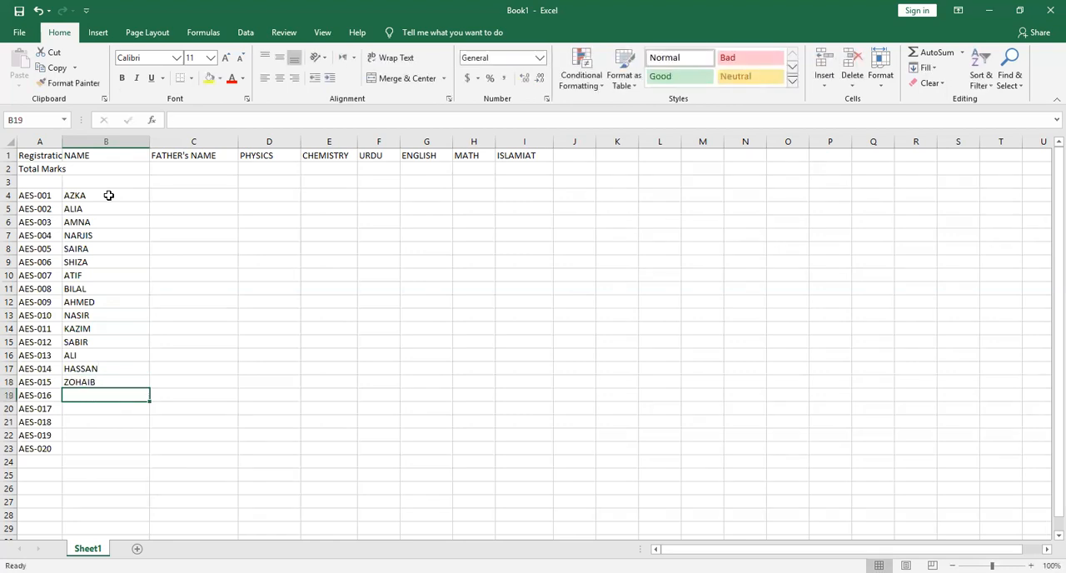
text(AKMAL)
key(Tab)
key(Left)
key(Return)
Complete the NAME column with the last four students' names in cells B20 to B23
text(KAMRAN)
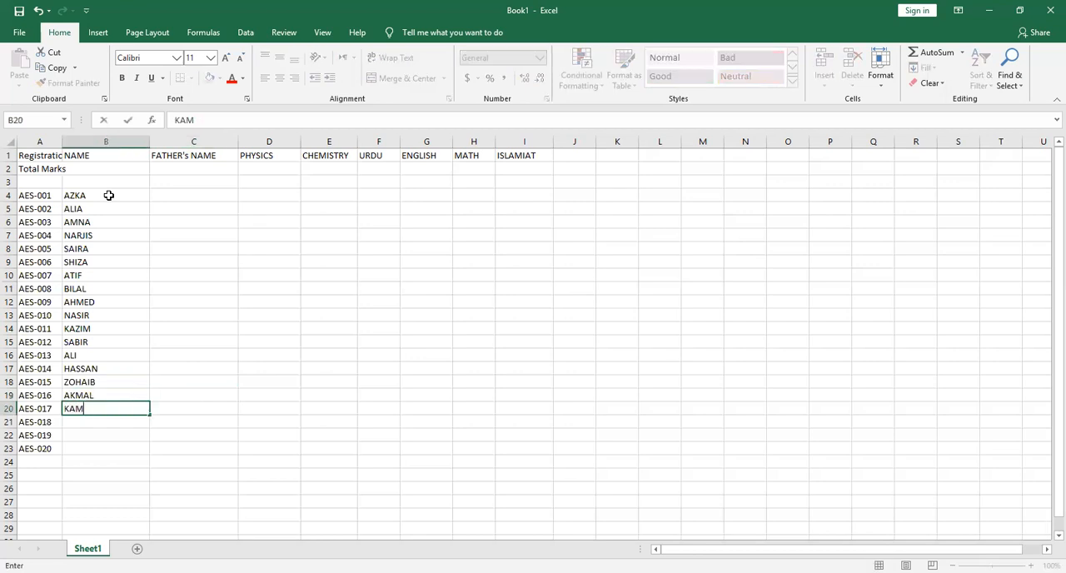
key(Return)
text(SABA)
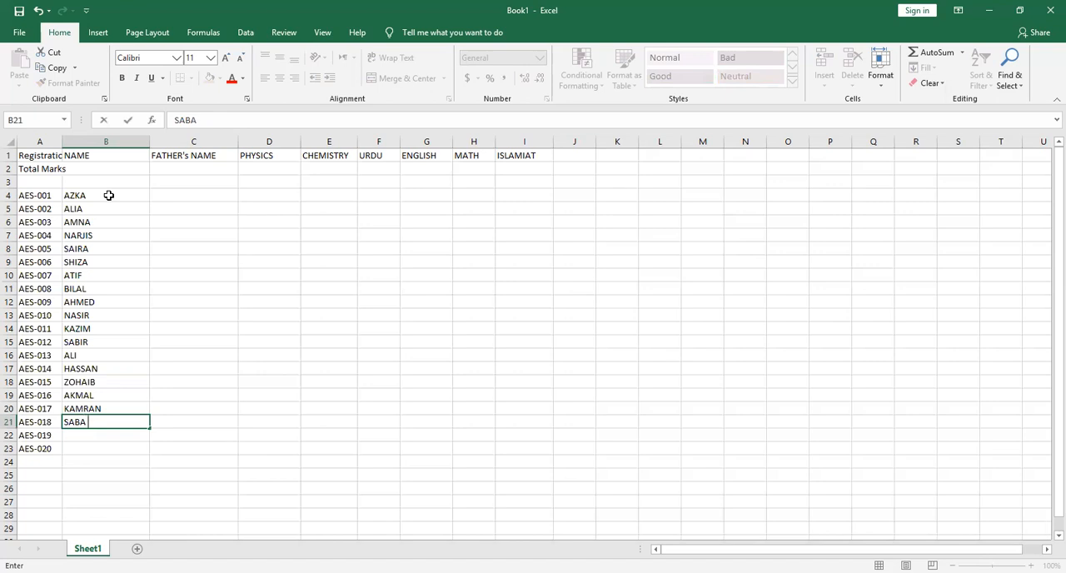
key(Return)
text(NAZISH)
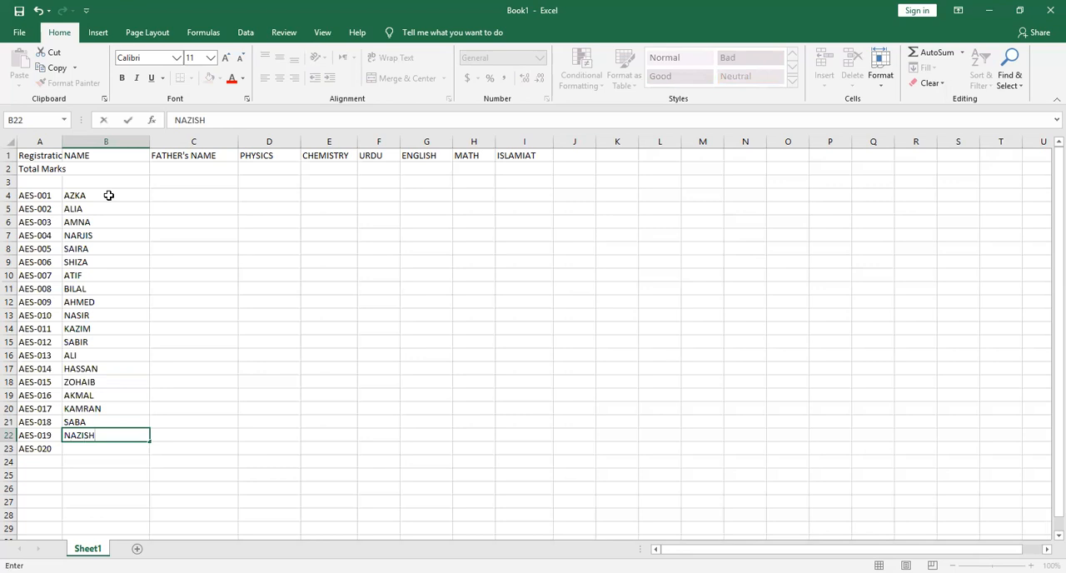
key(Return)
text(TAYYABA)
key(Tab)
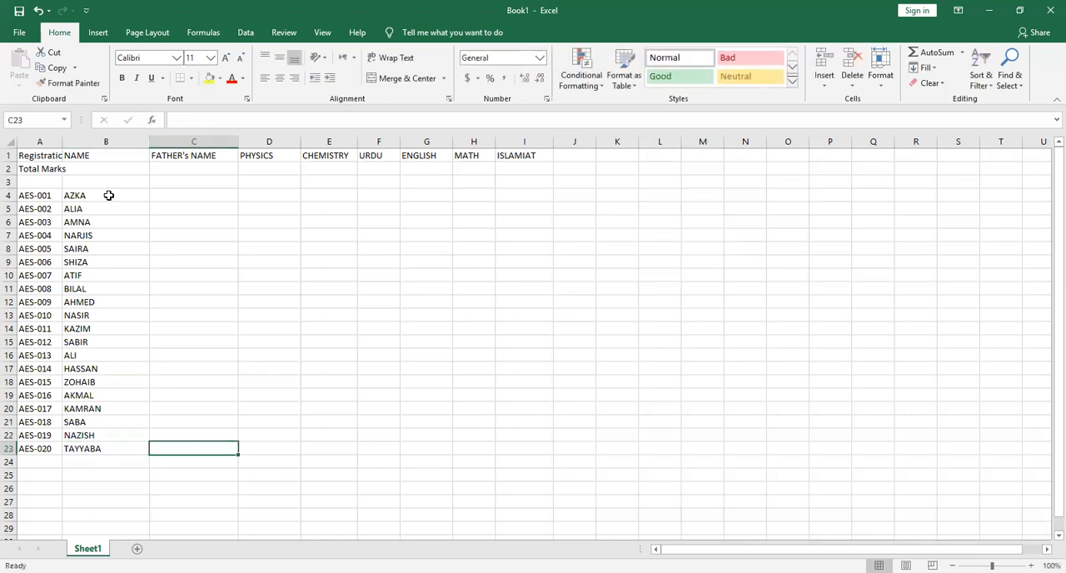
Enter total marks of 60 for PHYSICS in D2 and 60 for CHEMISTRY in E2
click(186, 170)
click(269, 167)
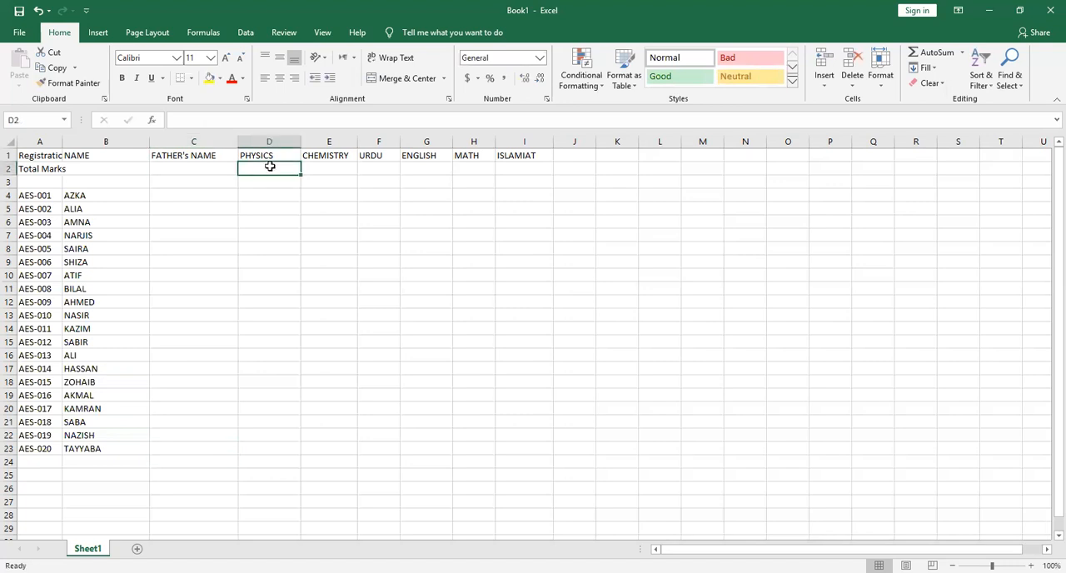
text(5)
key(BackSpace)
text(60)
key(Tab)
text(60)
key(Tab)
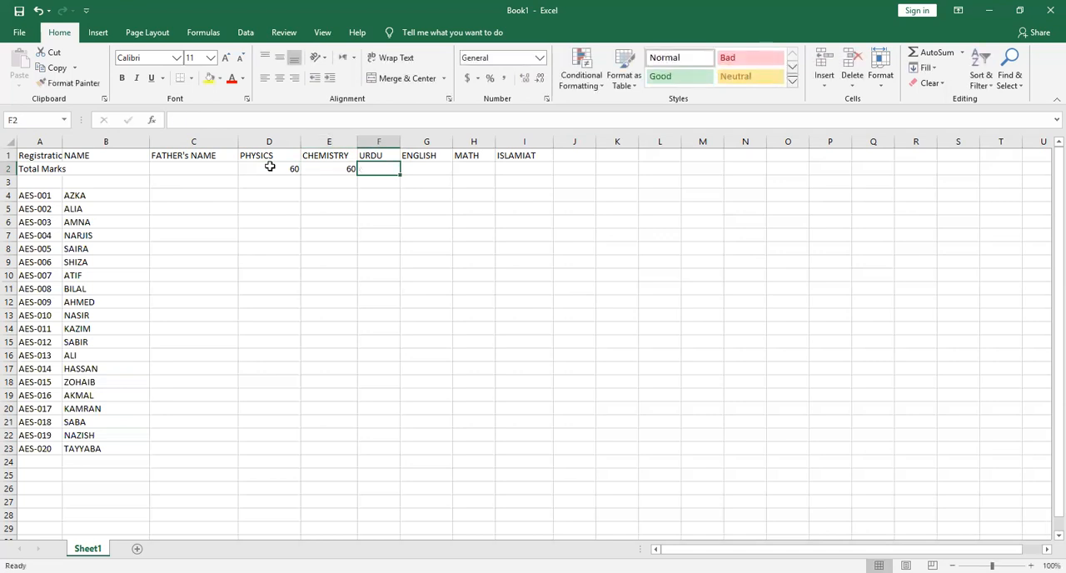
Enter total marks of 75 for URDU, ENGLISH and MATH in F2 to H2, and 50 for ISLAMIAT in I2
text(75)
key(Tab)
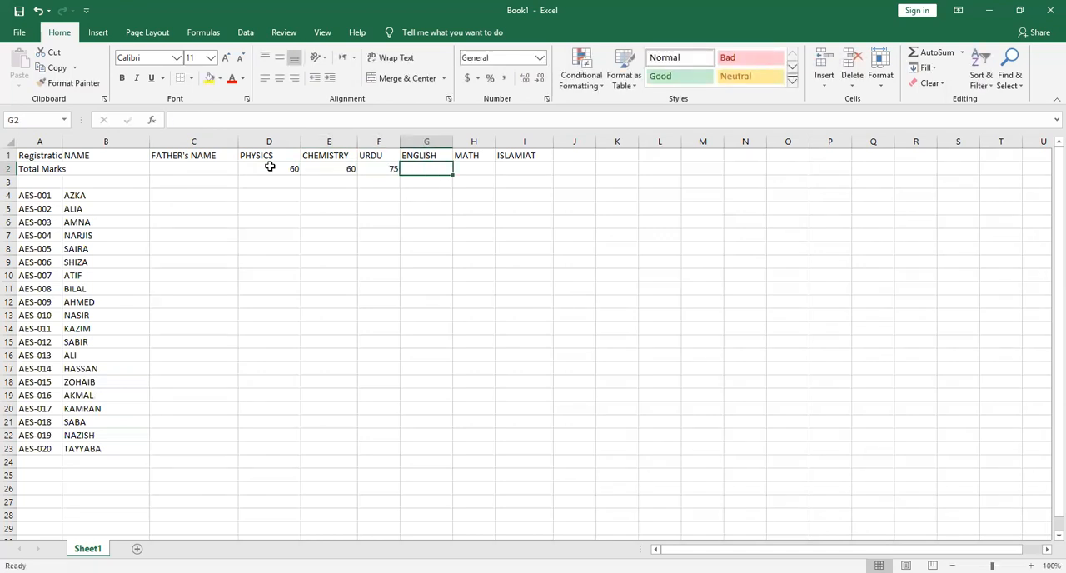
text(75)
key(Tab)
text(75)
key(Tab)
text(50)
key(Tab)
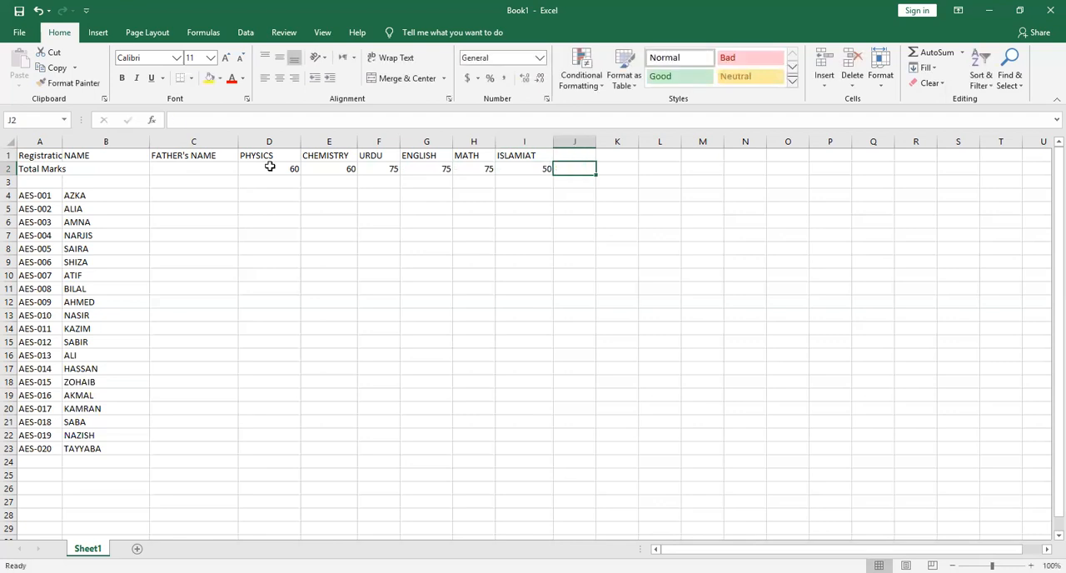
Enter the first four fathers' names in cells C4 to C7, in capital letters
click(171, 194)
text(IMRAN)
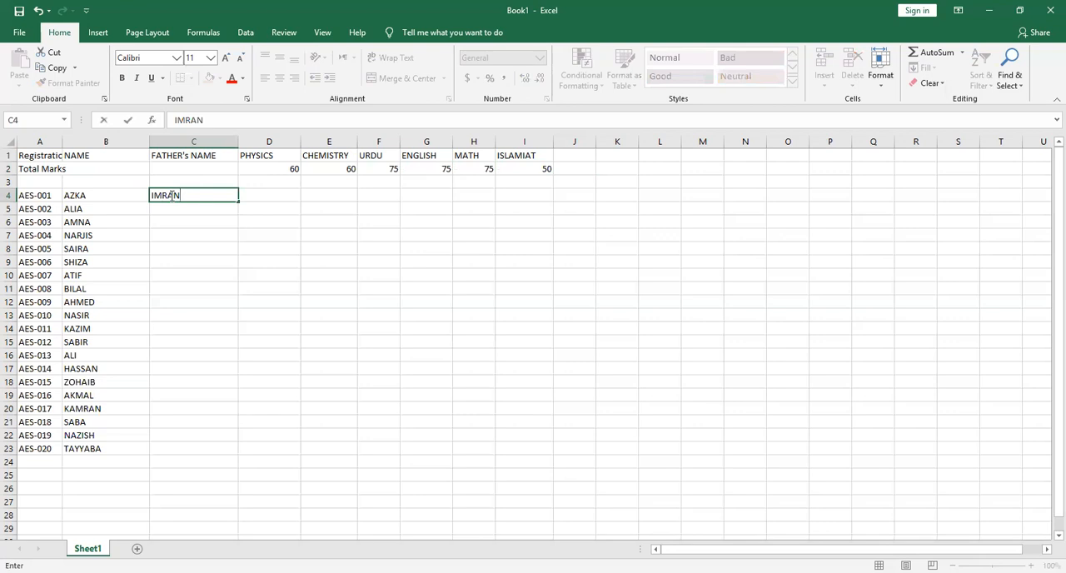
key(Return)
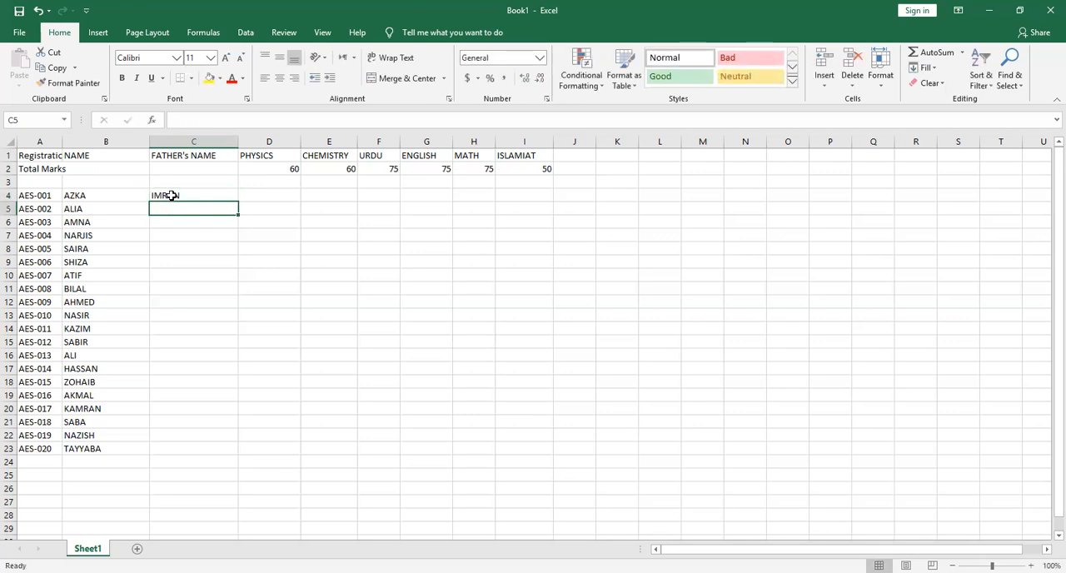
text(KAMIL)
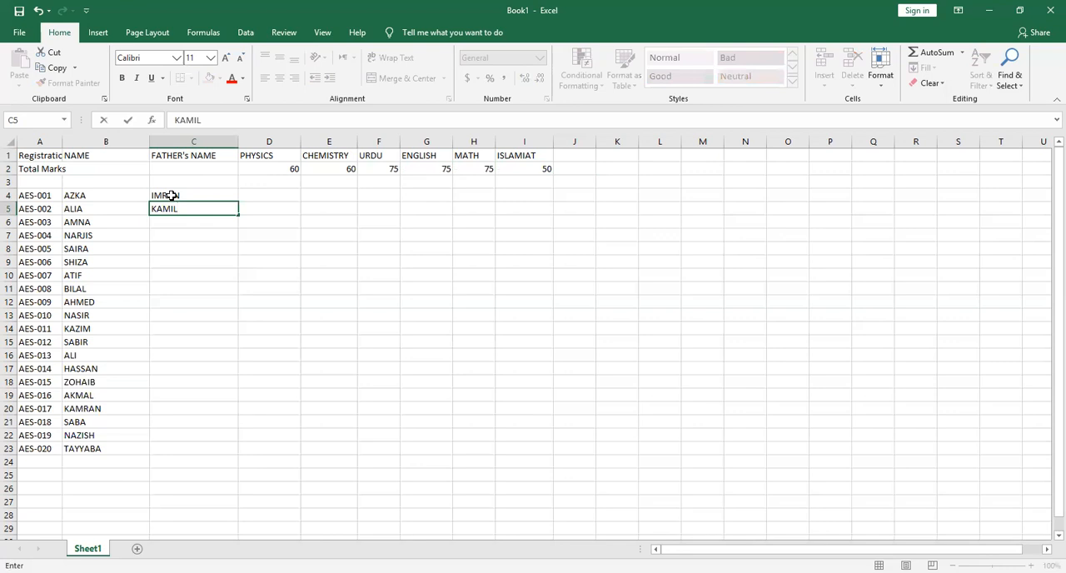
key(Return)
text(S)
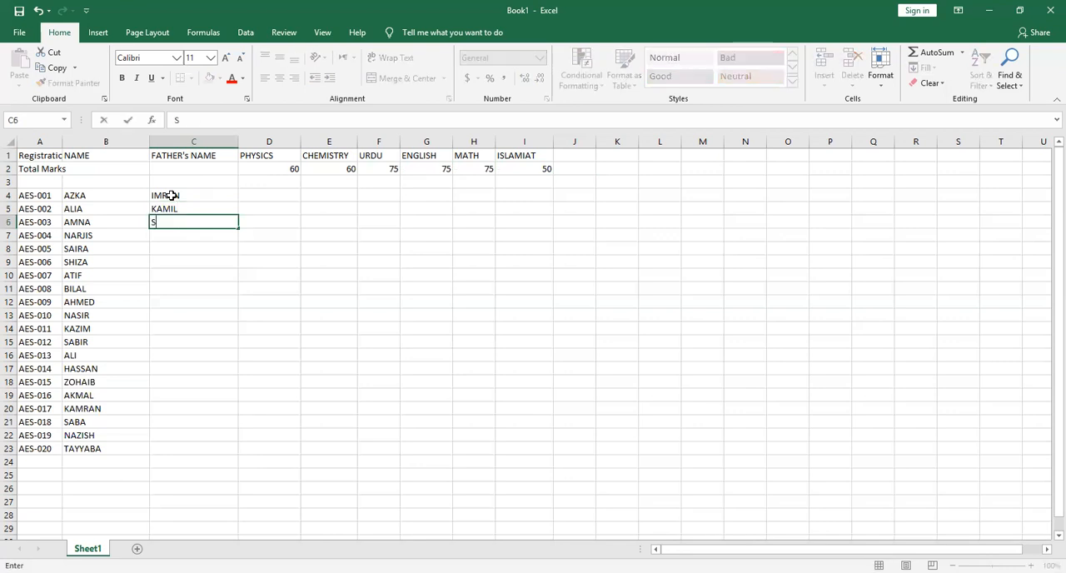
text(HAHZAIB)
key(Return)
text(MOHSIN)
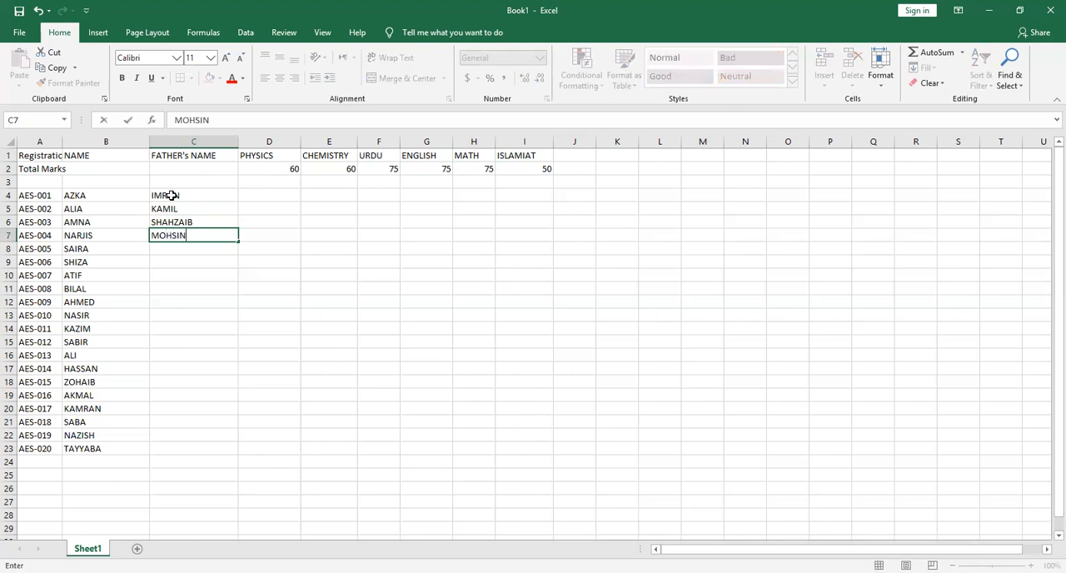
key(Return)
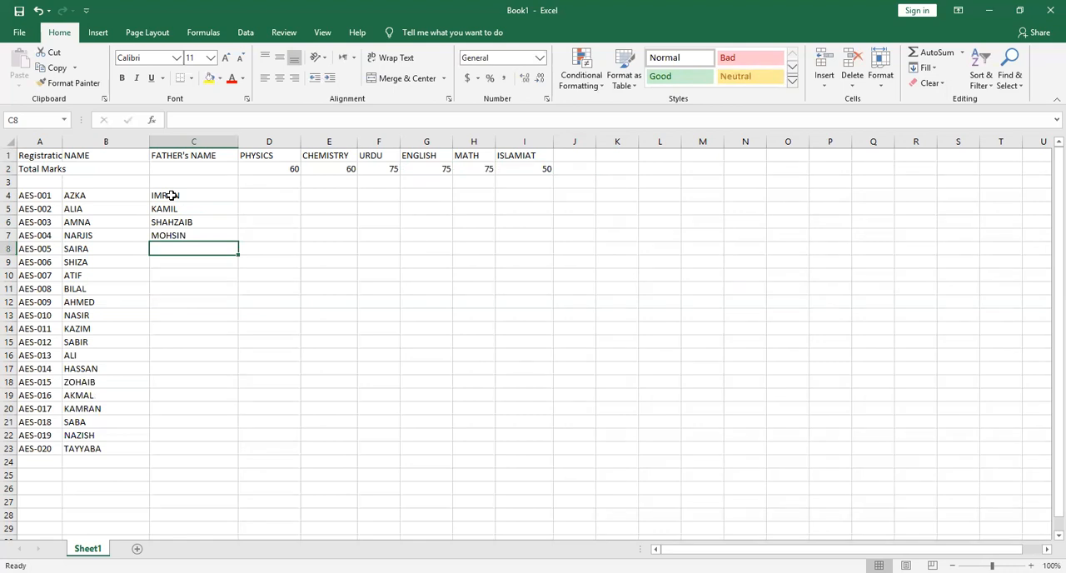
Enter the next four fathers' names in cells C8 to C11
text(ZULFIQAR)
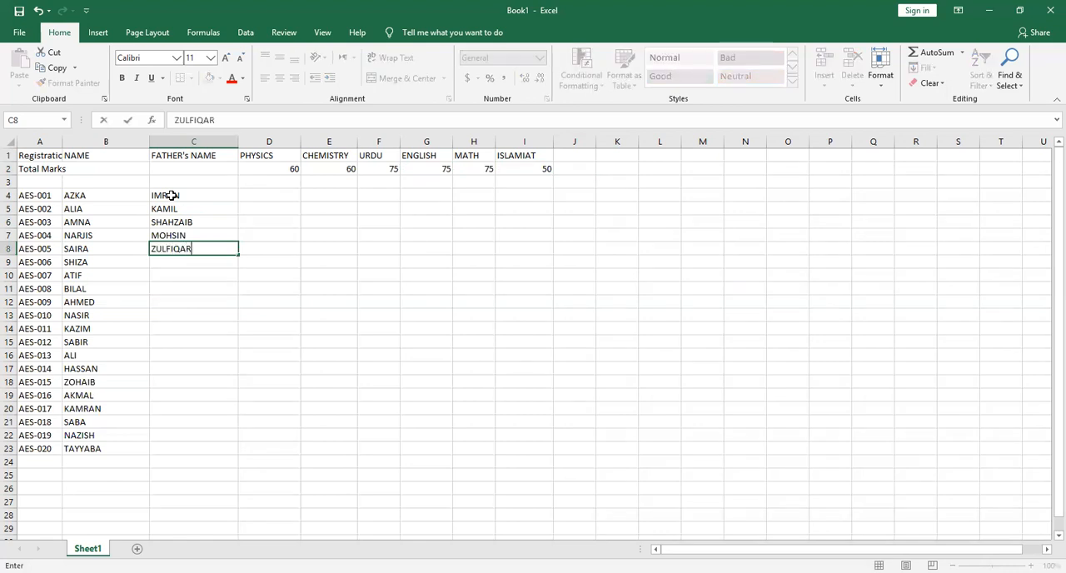
key(Return)
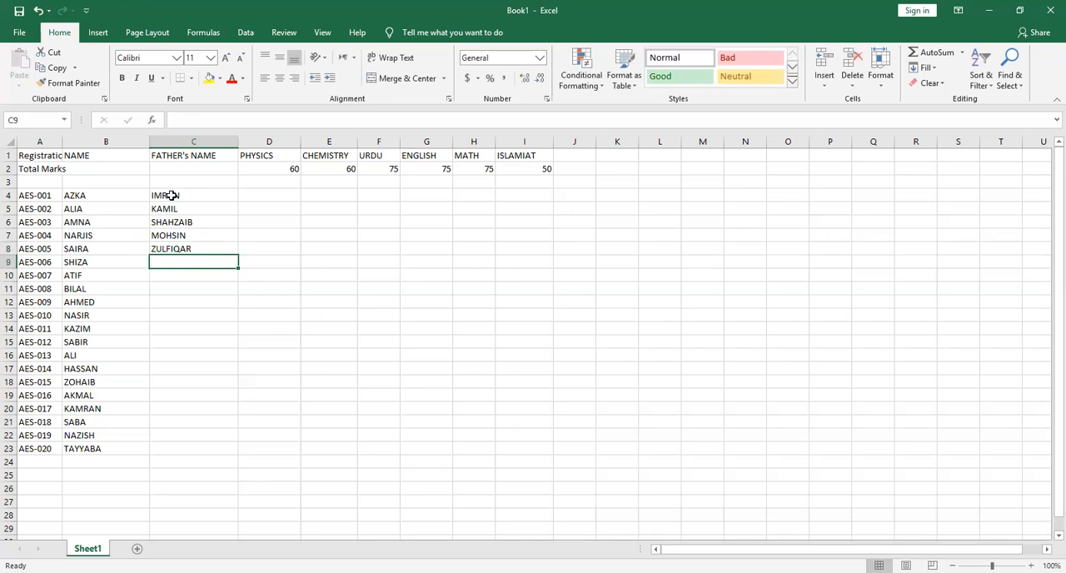
text(ZAWAR)
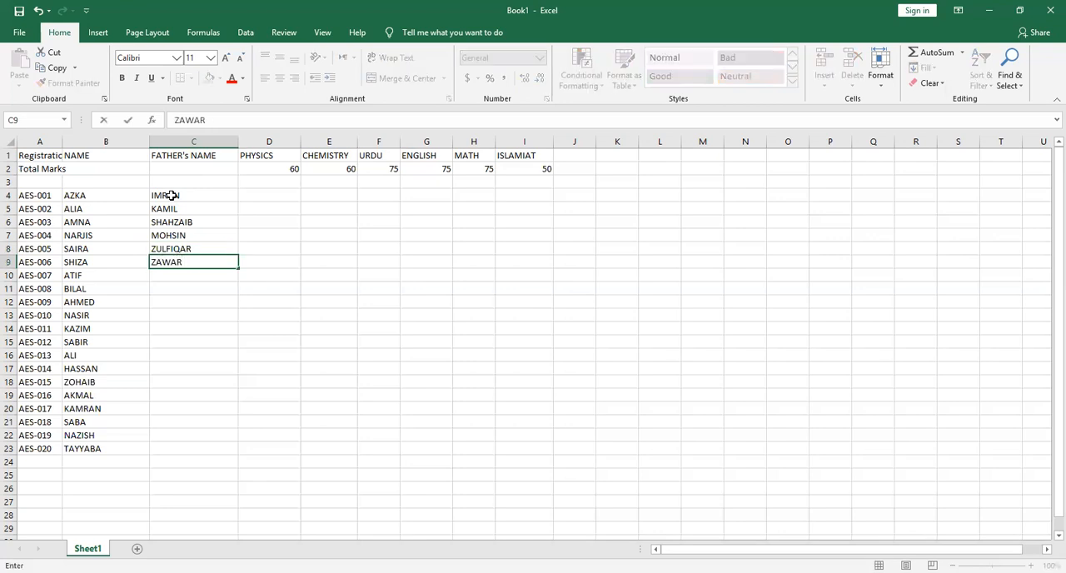
key(Return)
text(QASIM)
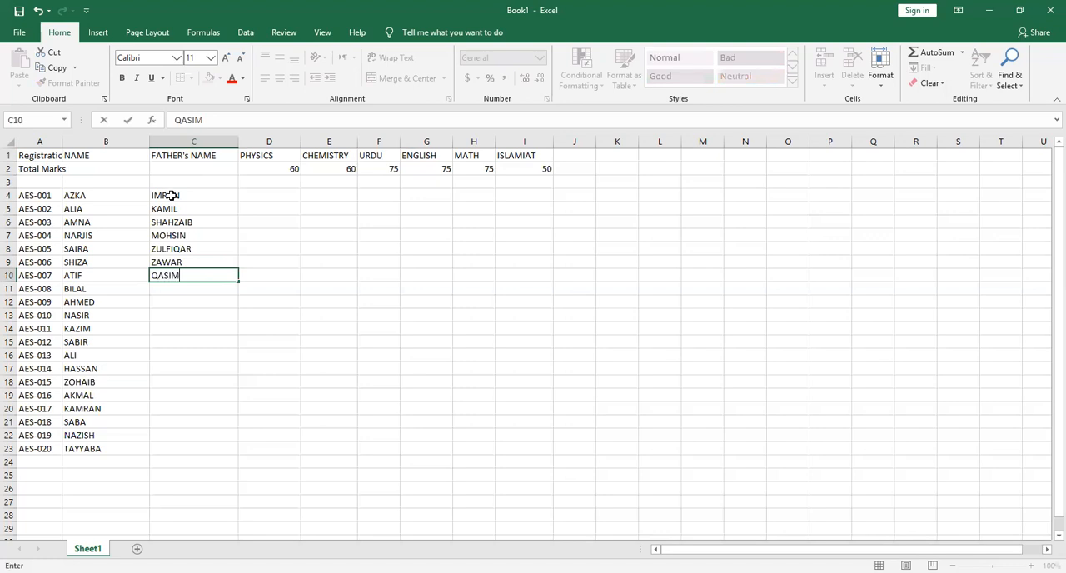
key(Return)
text(AKBAR)
key(Return)
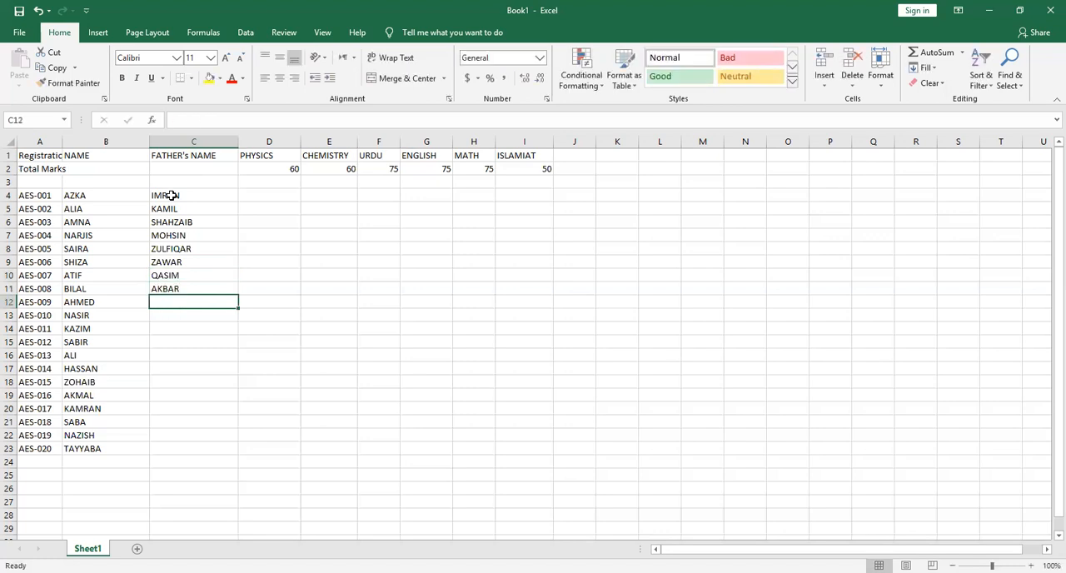
Enter the fathers' names for students AES-009 to AES-012 in cells C12 to C15, in capital letters
text(TAYYAB)
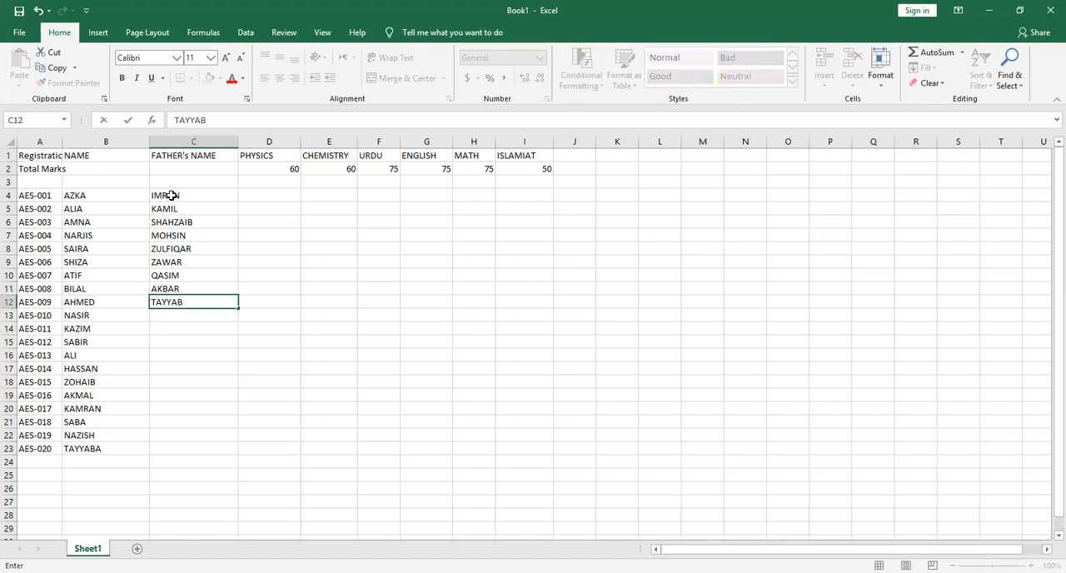
key(Return)
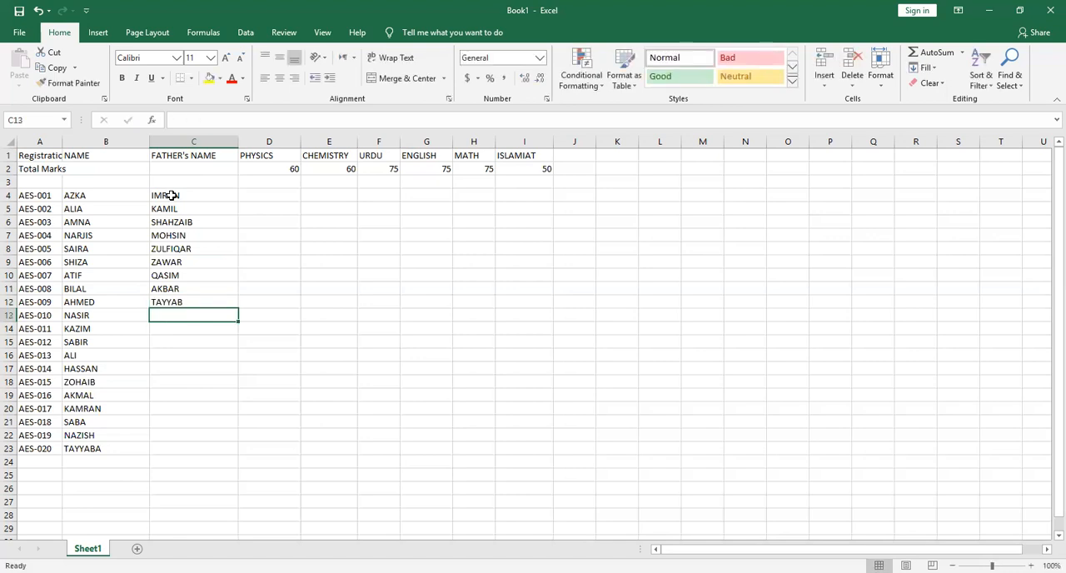
text(SAJID)
key(Return)
text(MAJID)
key(Return)
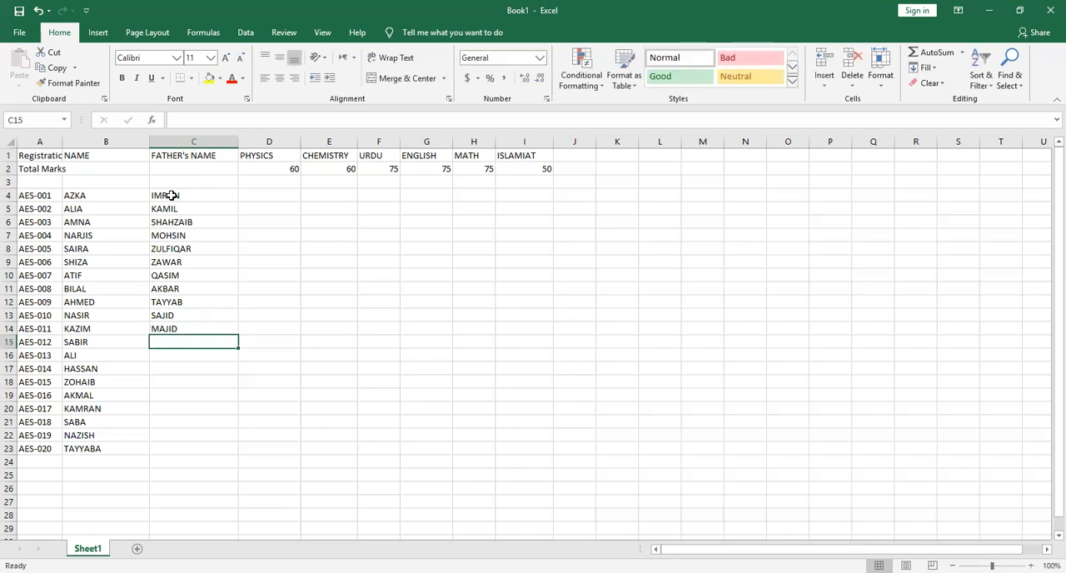
text(LUQMAN)
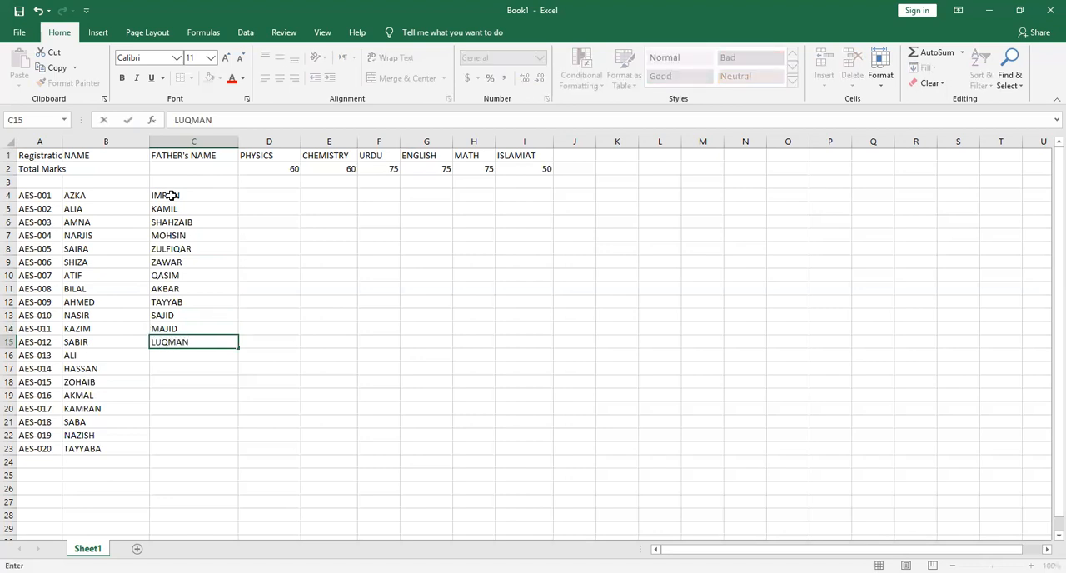
key(Return)
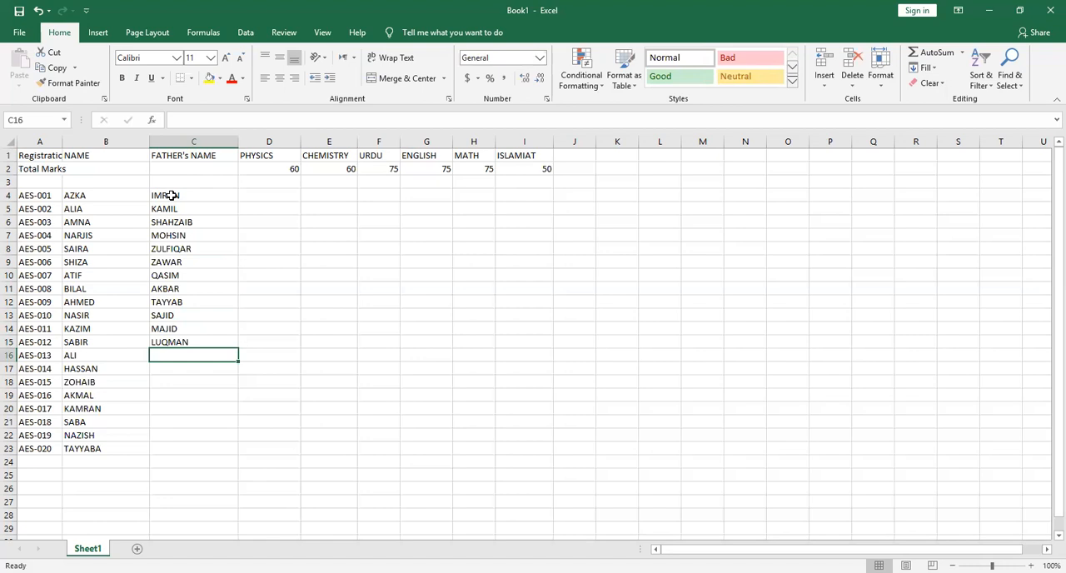
Enter the fathers' names for students AES-013 to AES-016 in cells C16 to C19, in capital letters
text(ASAD)
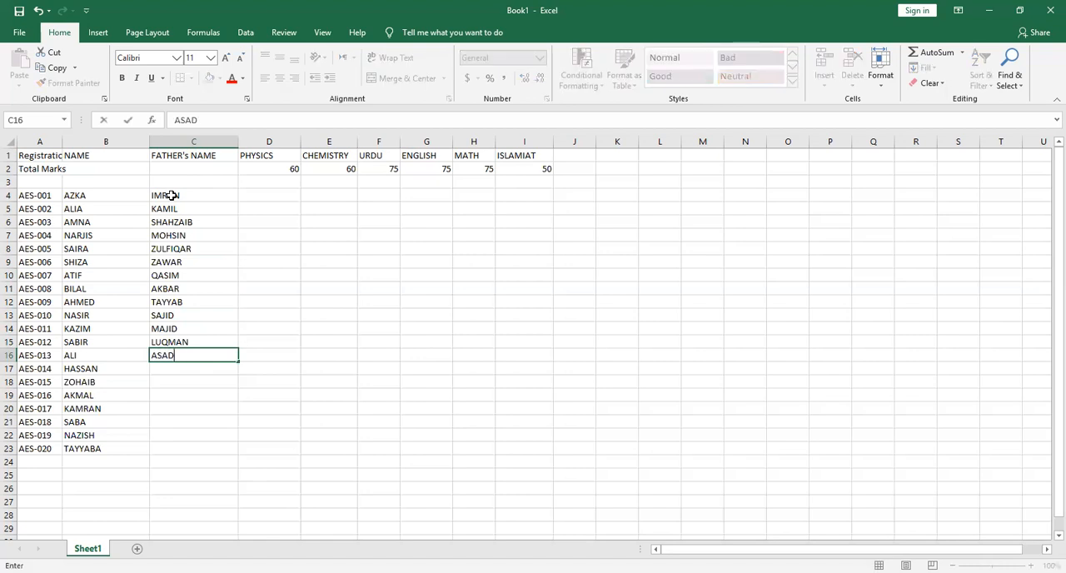
key(Return)
text(NABEEL)
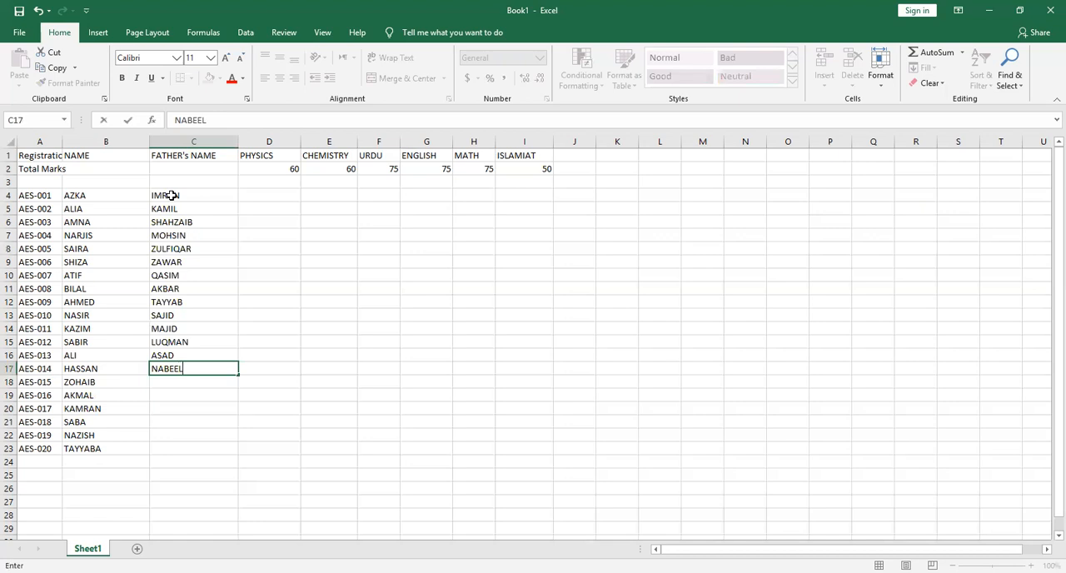
key(Return)
text(AHMER)
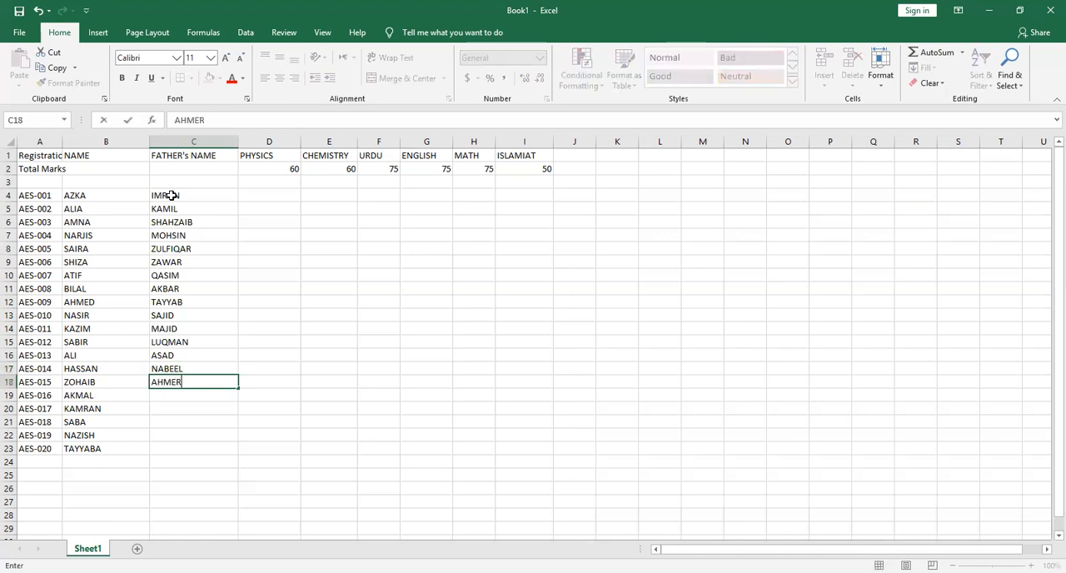
key(Return)
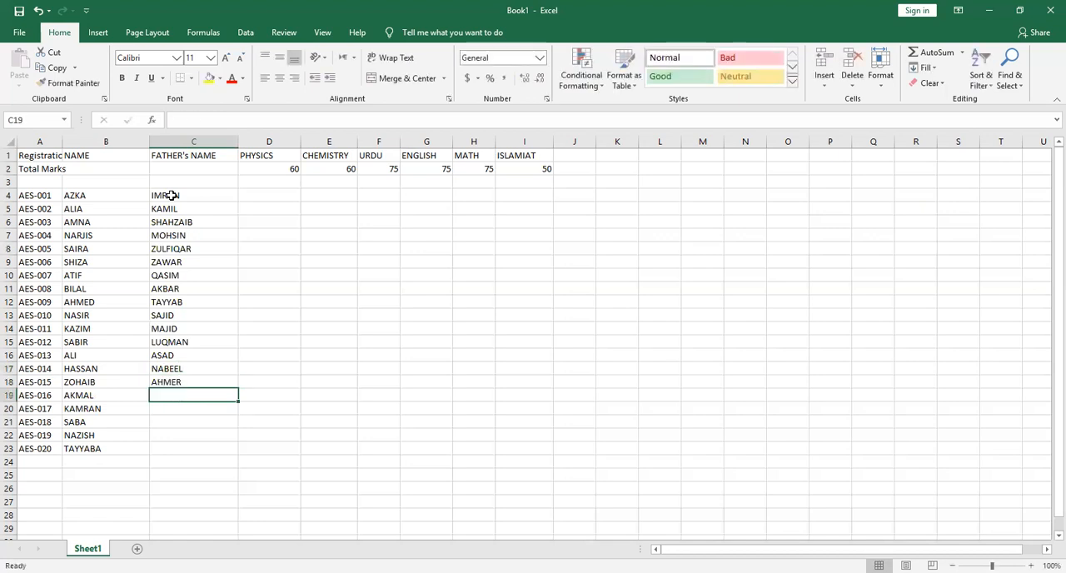
text(ALI)
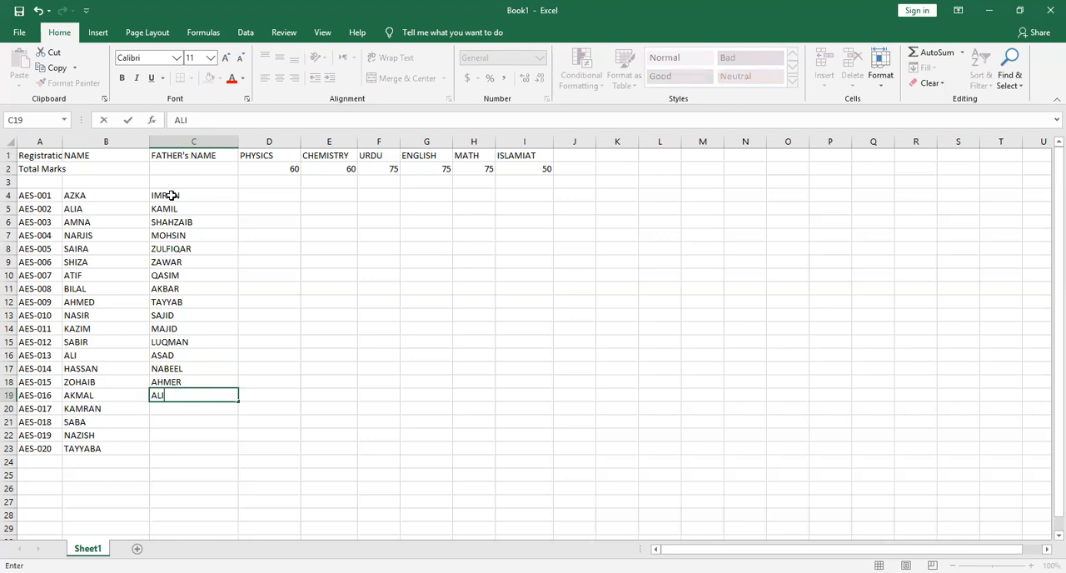
key(Return)
Enter the last four fathers' names in cells C20 to C23, for students AES-017 to AES-020
text(ASLAM)
key(Return)
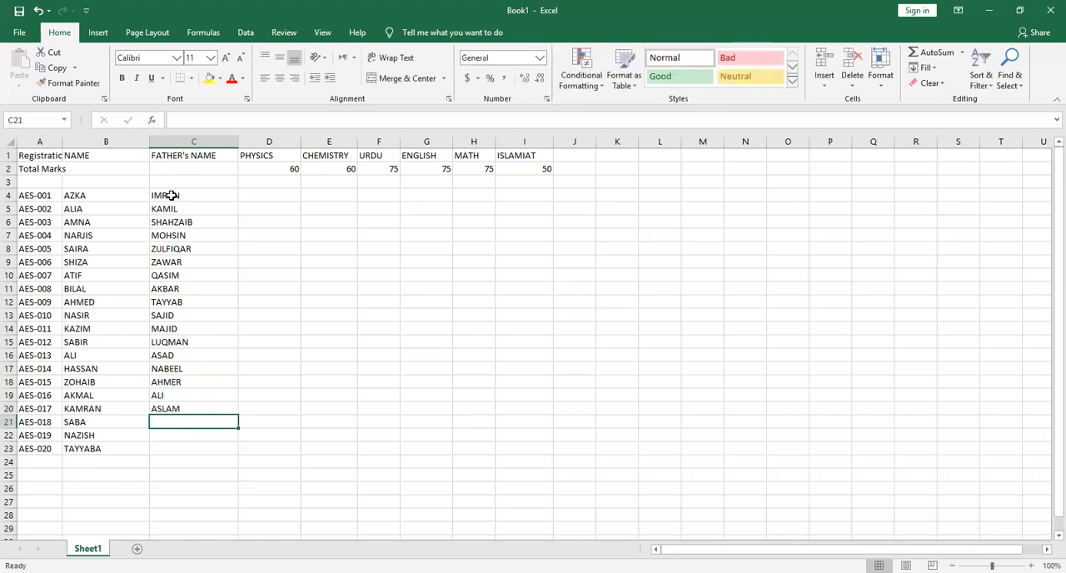
text(RIAZ)
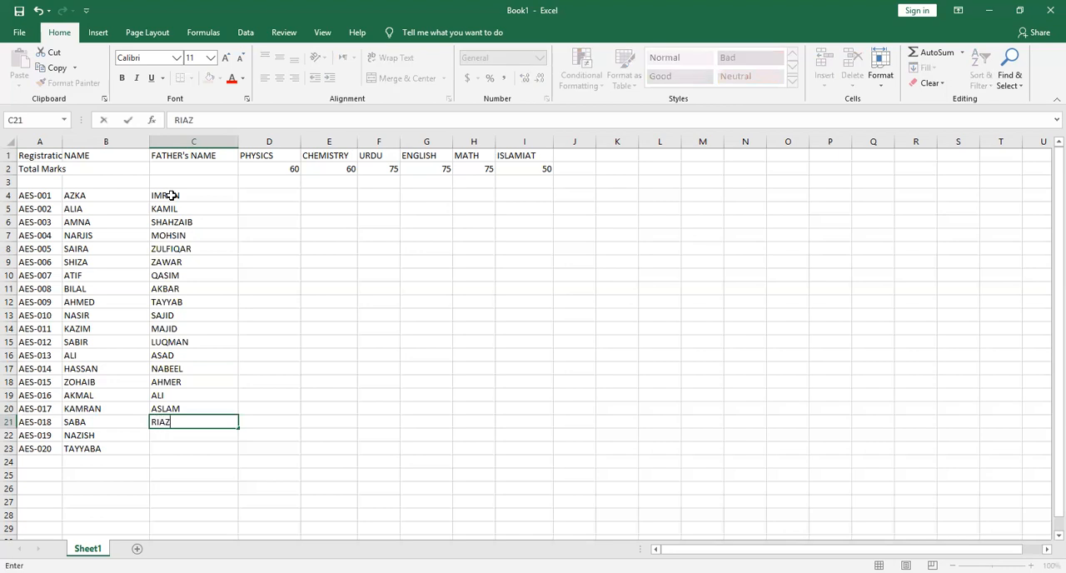
key(Return)
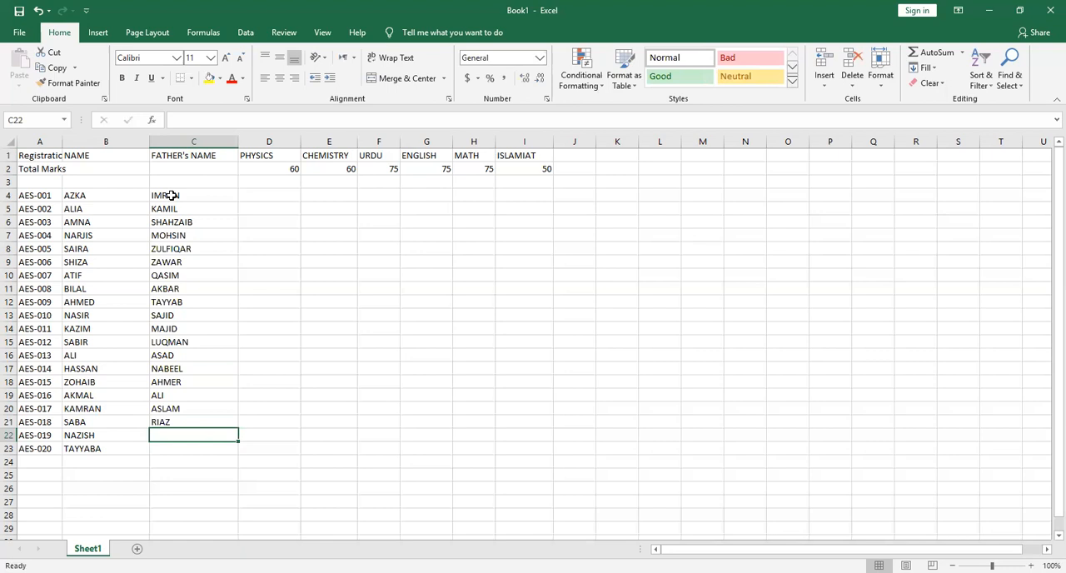
text(Bi)
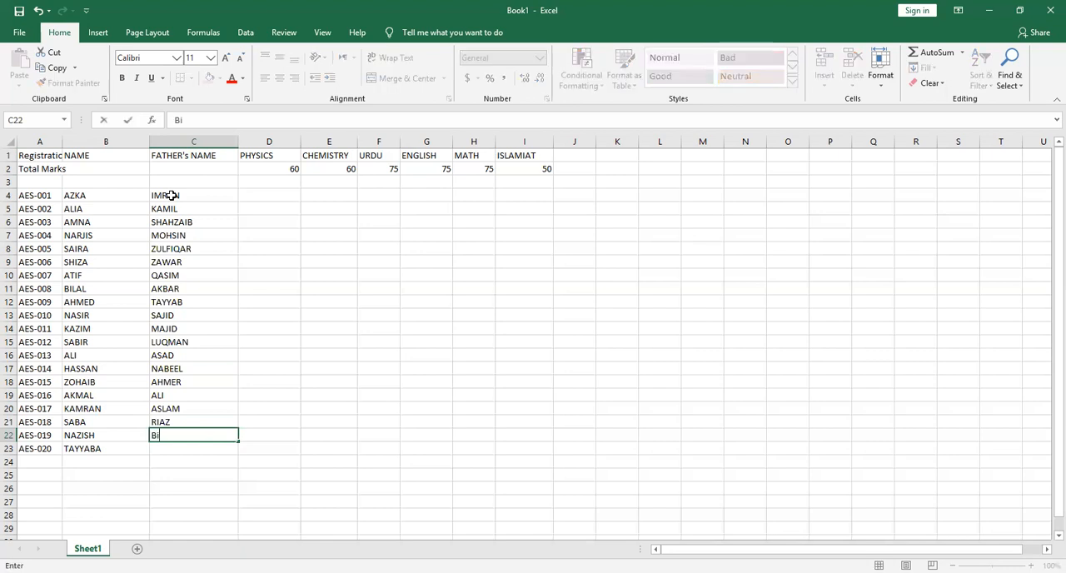
text(lal)
key(Return)
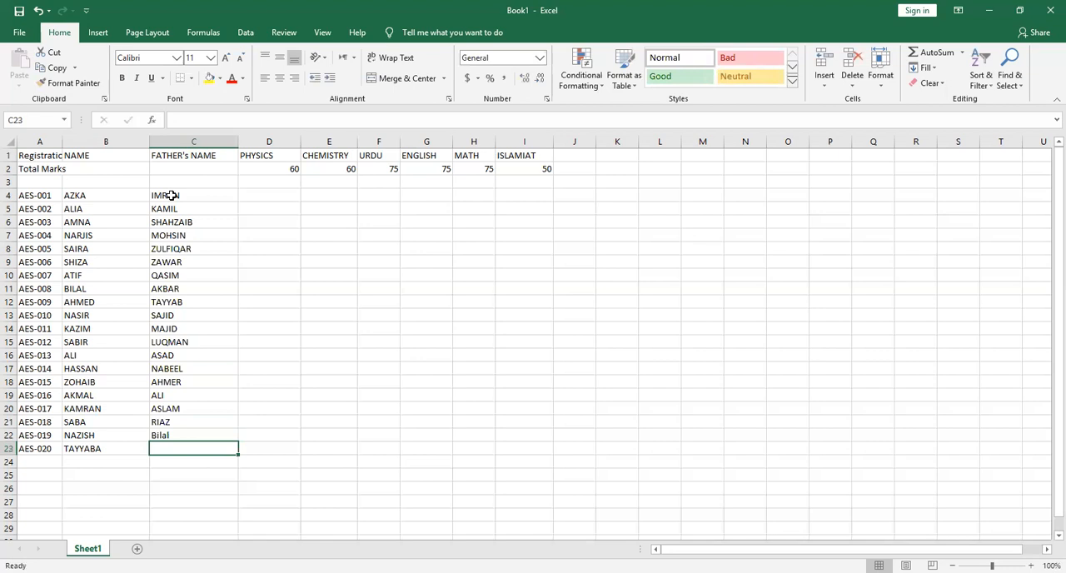
text(FAYAZ)
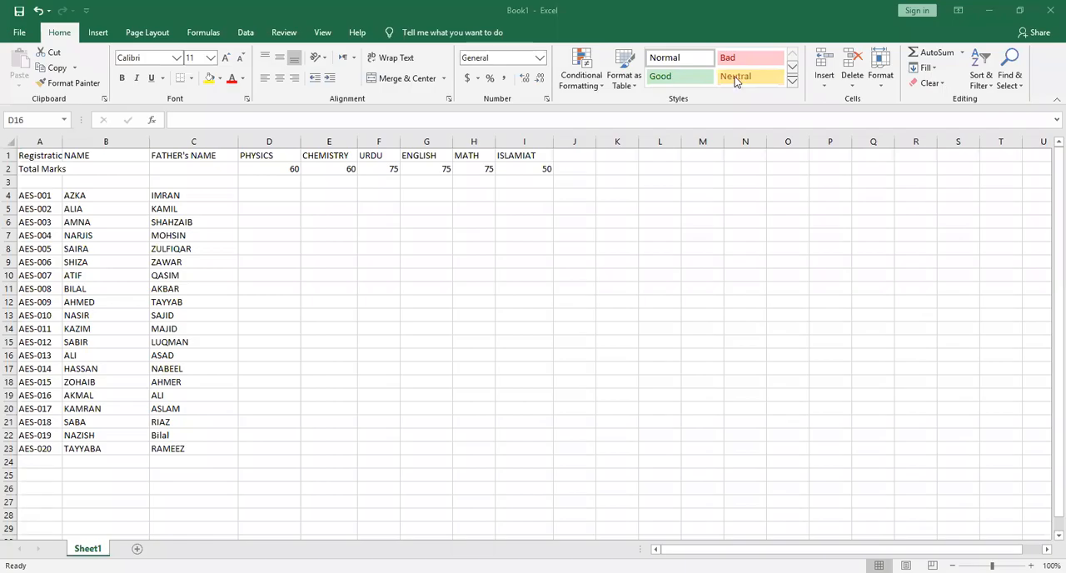
Enter the PHYSICS marks 50, 45, 56, 34 and 45 in cells D4 to D8
click(261, 194)
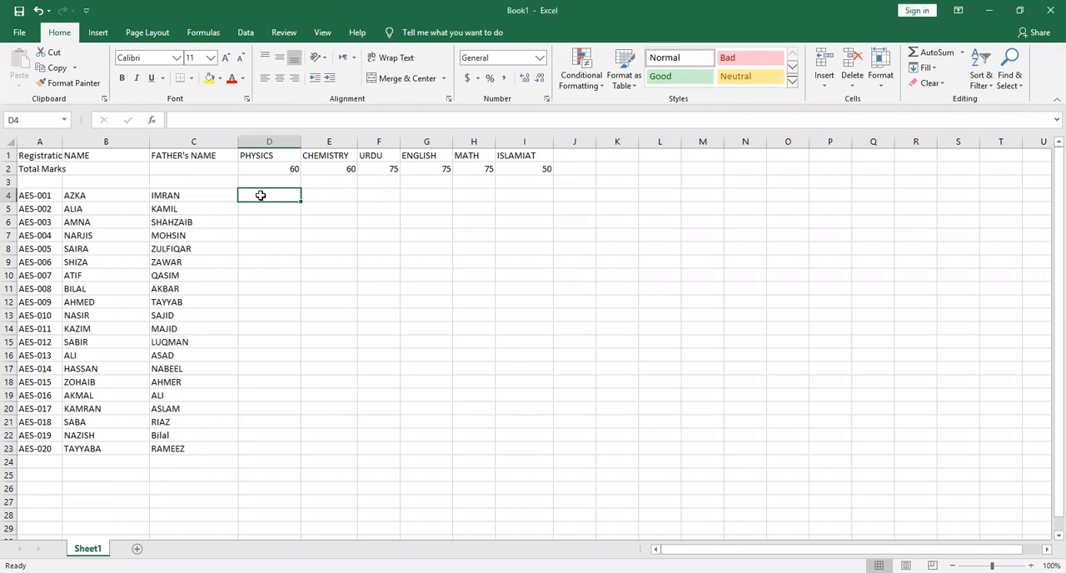
text(50)
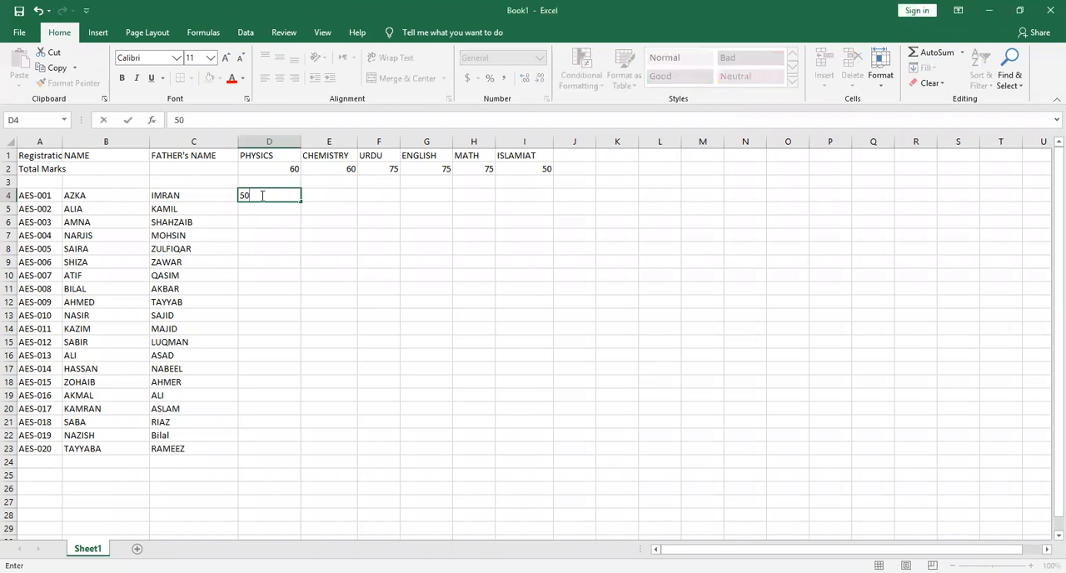
key(Return)
text(45)
key(Return)
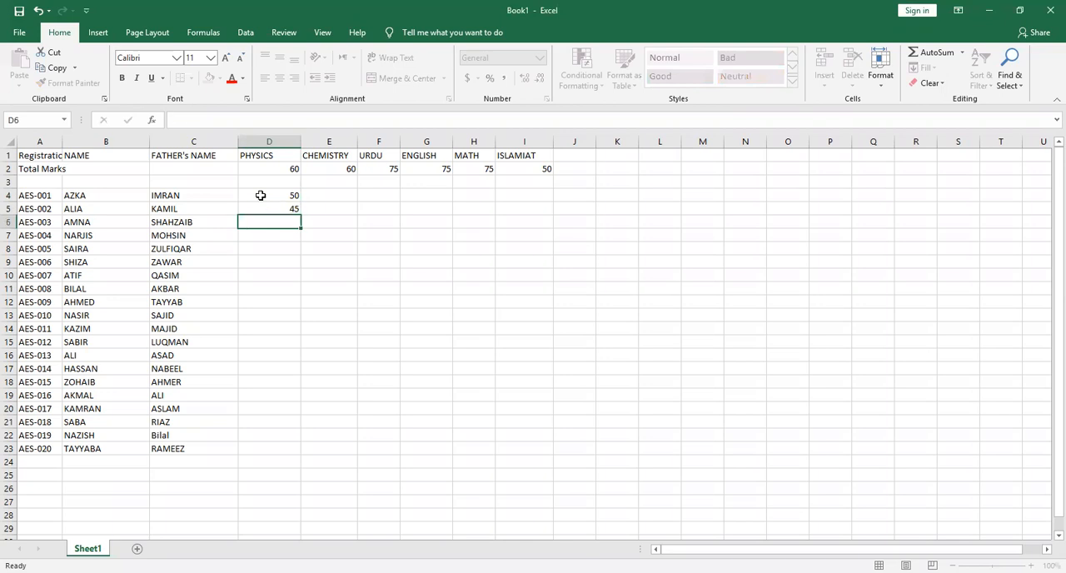
text(56)
key(Return)
text(34)
key(Return)
text(45)
key(Return)
Enter the PHYSICS marks 47, 48, 34, 23 and 34 in cells D9 to D13
text(47)
key(Return)
text(48)
key(Return)
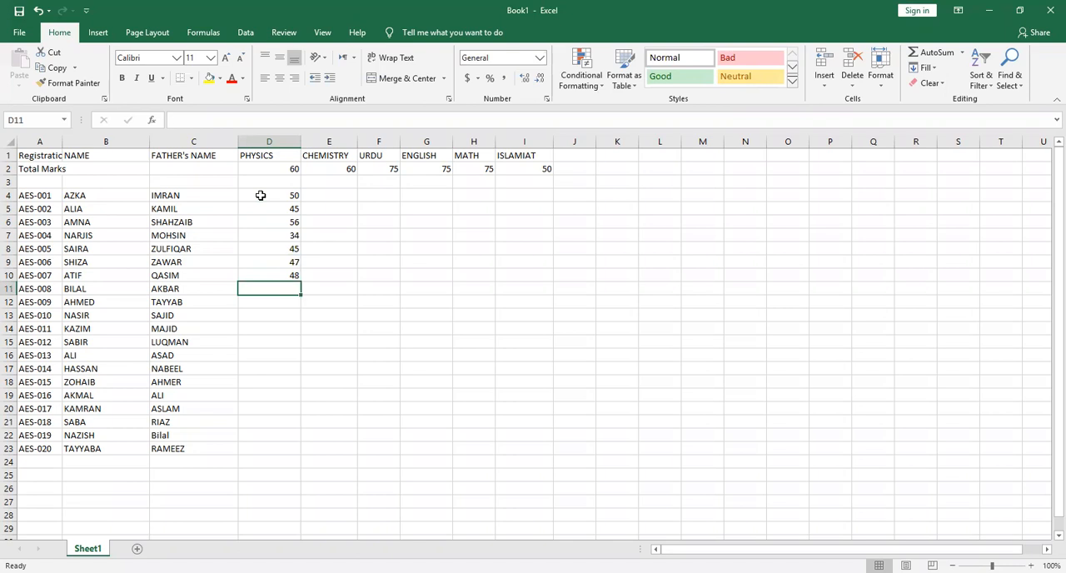
text(34)
key(Return)
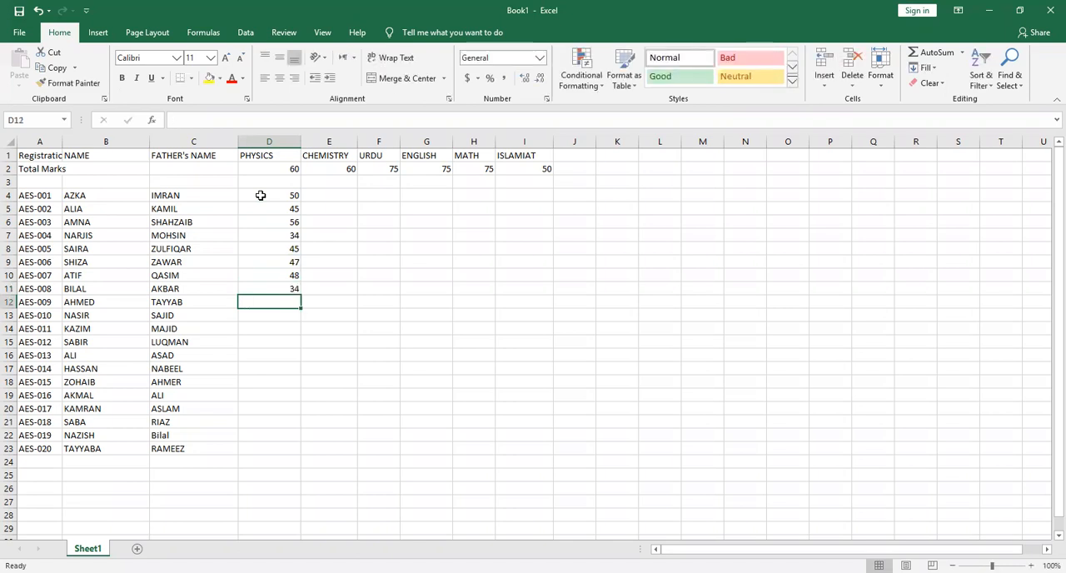
text(23)
key(Return)
text(34)
key(Return)
Enter the PHYSICS marks 26, 48, 45, 44 and 21 in cells D14 to D18
text(26)
key(Return)
text(48)
key(Return)
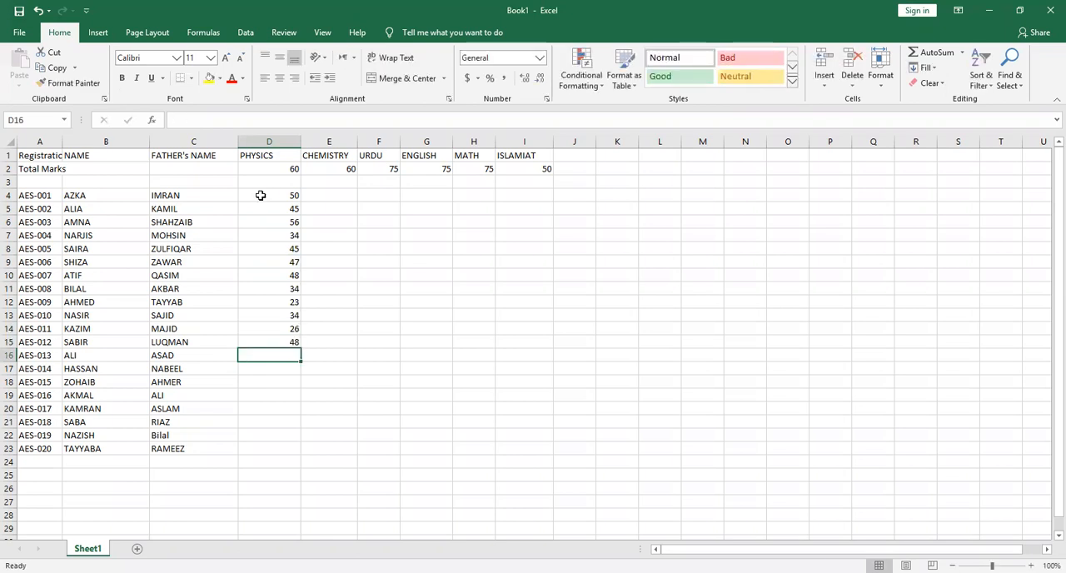
text(5)
key(BackSpace)
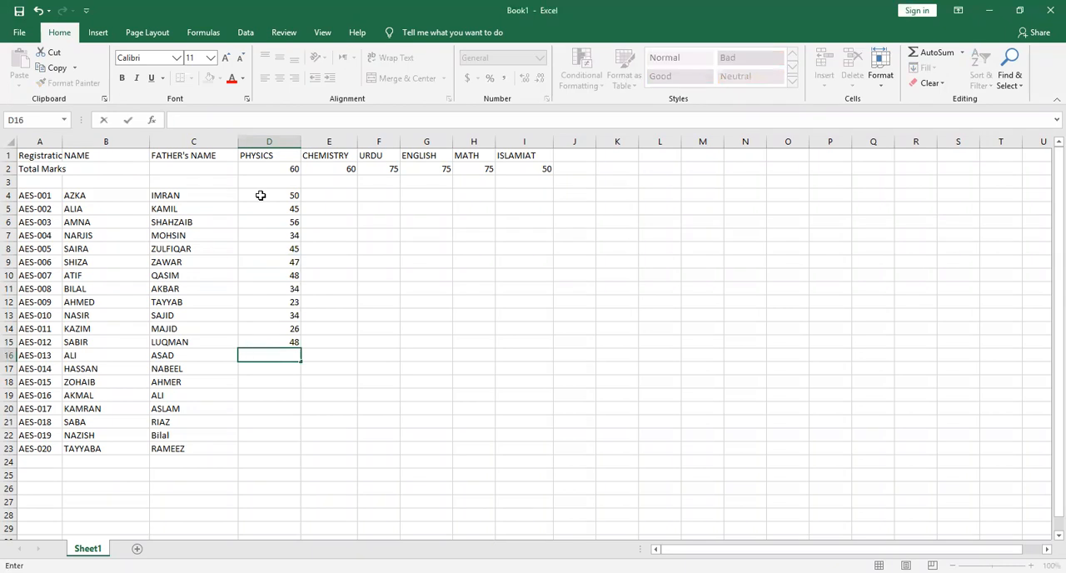
text(45)
key(Return)
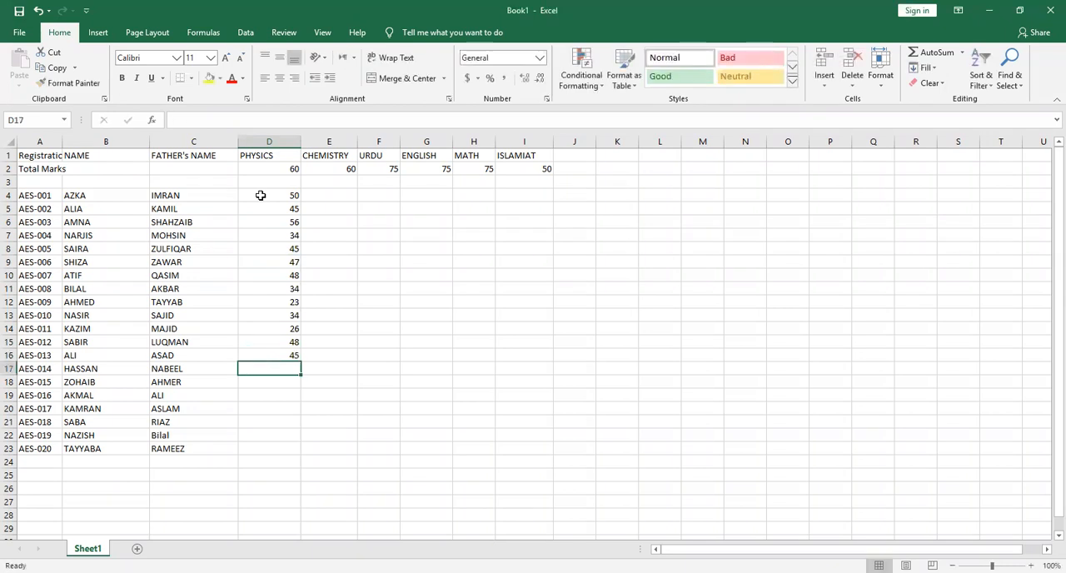
text(44)
key(Return)
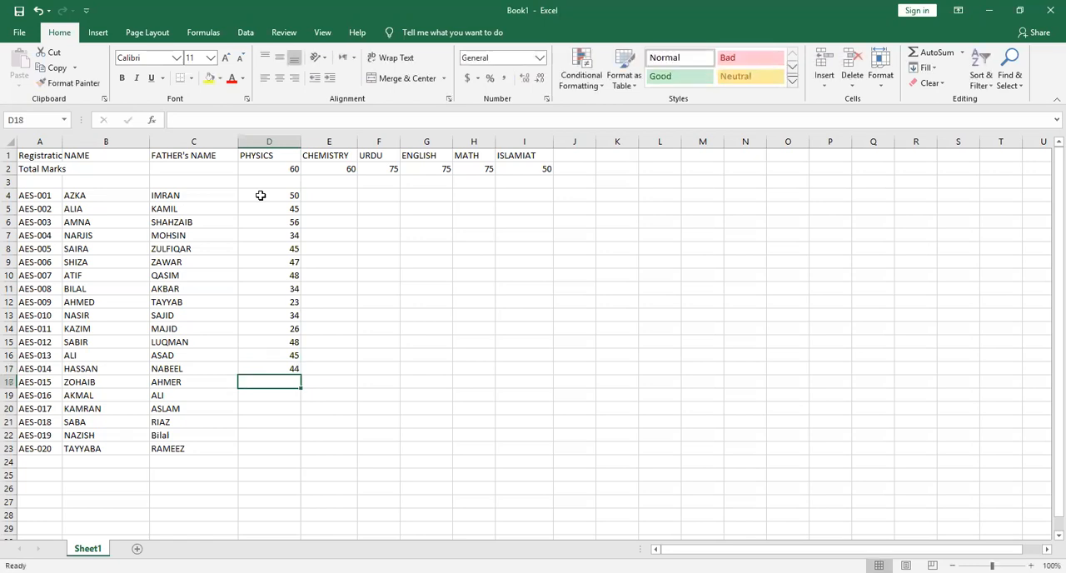
text(21)
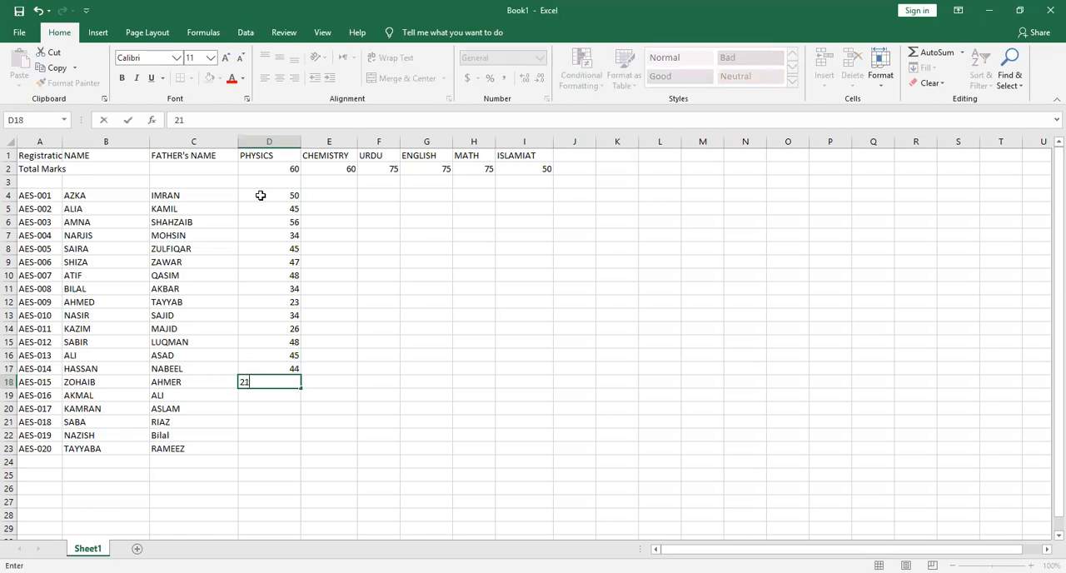
key(Return)
Enter the PHYSICS marks 12, 10, 9, 18 and 45 in cells D19 to D23
text(12)
key(Return)
text(10)
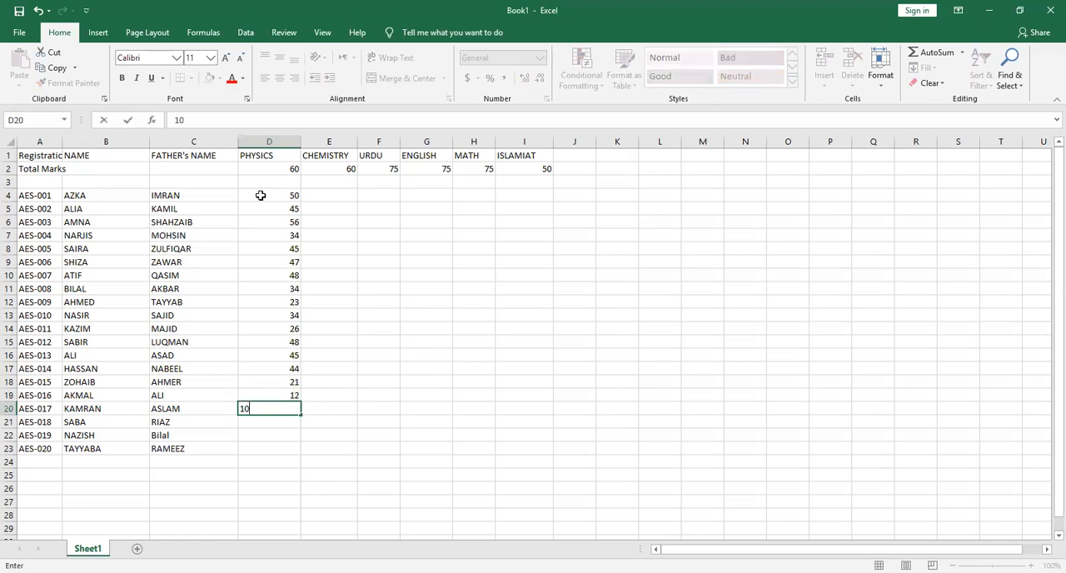
key(Return)
text(9)
key(Return)
text(18)
key(Return)
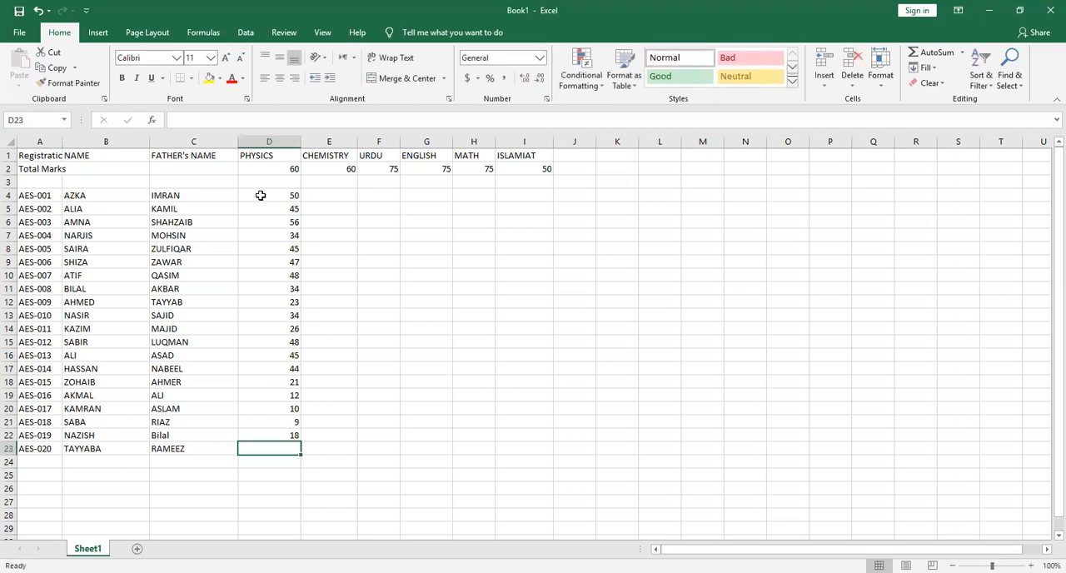
text(45)
key(Return)
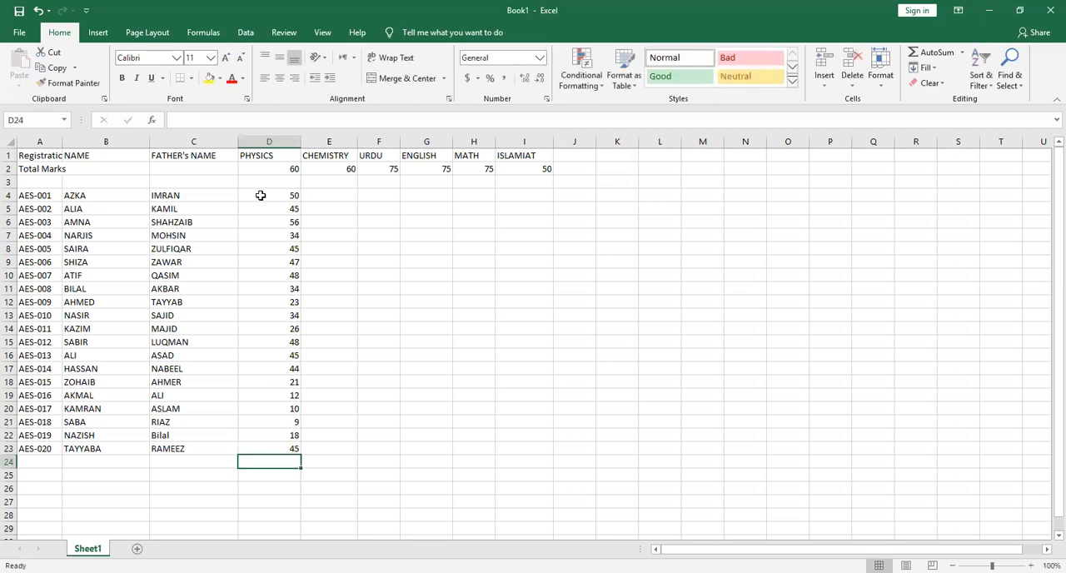
Enter the CHEMISTRY marks 55, 45, 56, 58 and 34 in cells E4 to E8
click(341, 191)
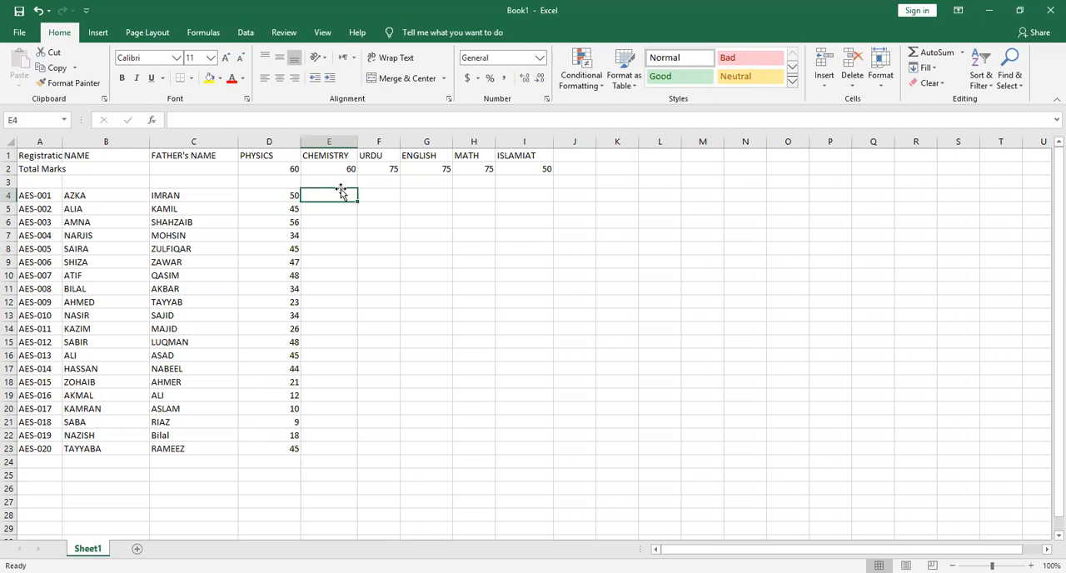
text(55)
key(Return)
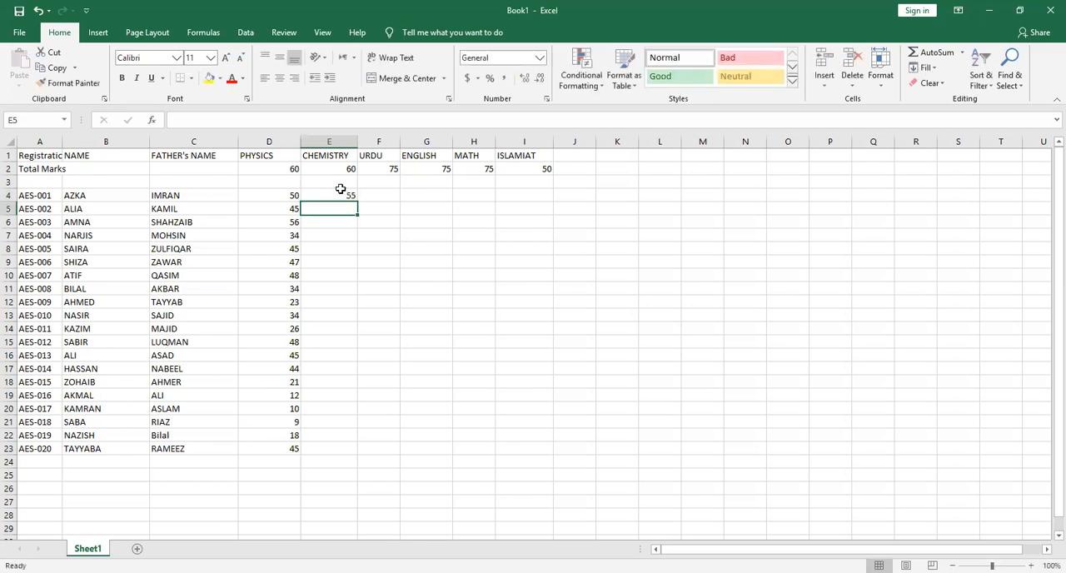
text(45)
key(Return)
text(56)
key(Return)
text(58)
key(Return)
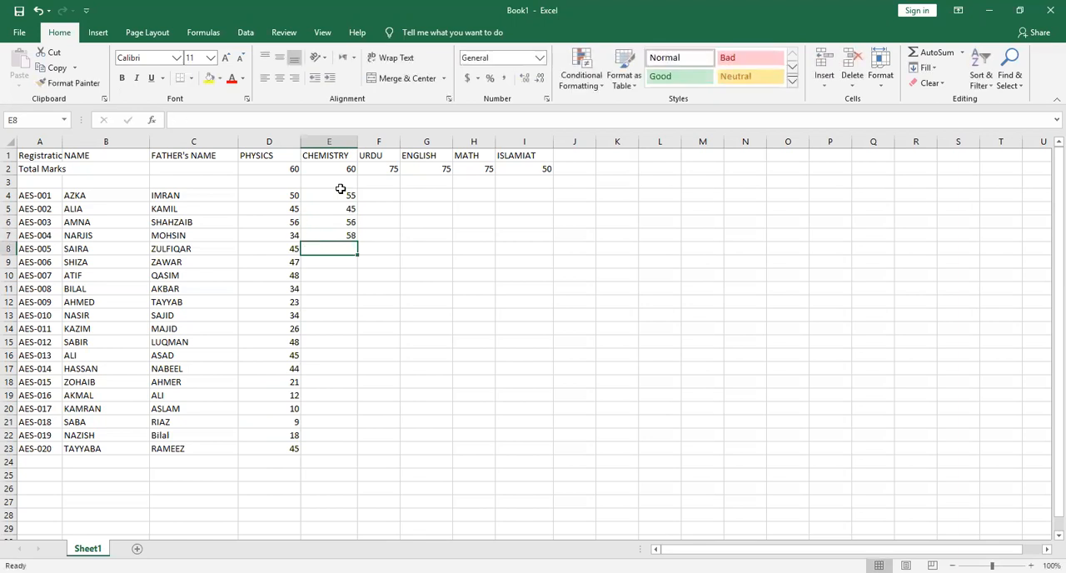
text(34)
key(Return)
Enter the CHEMISTRY marks 45, 43, 46, 45 and 60 in cells E9 to E13
text(45)
key(Return)
text(43)
key(Return)
text(46)
key(Return)
text(45)
key(Return)
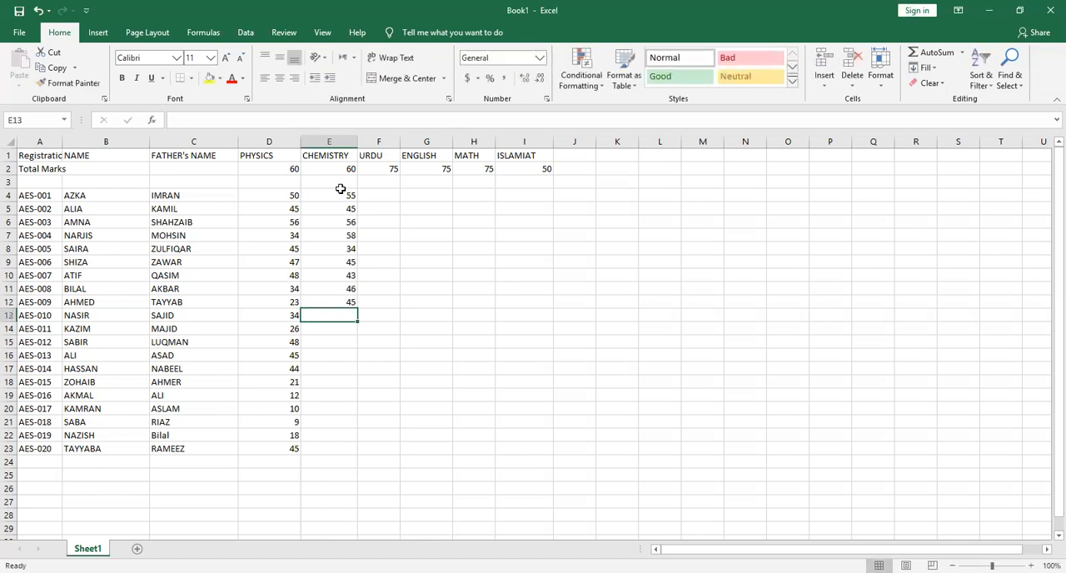
text(60)
key(Return)
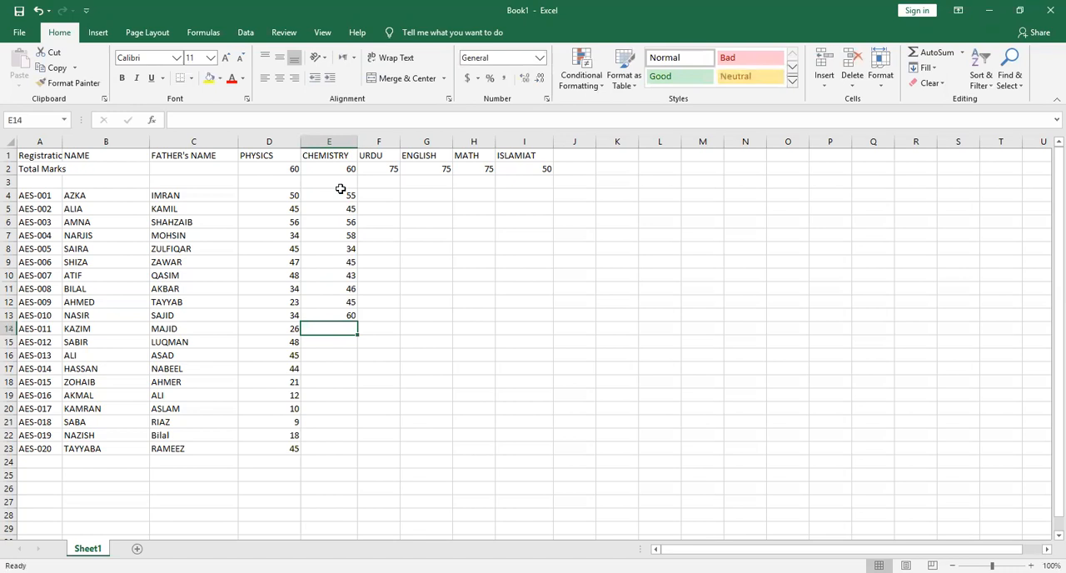
Enter the CHEMISTRY marks 56, 54, 51, 57 and 45 in cells E14 to E18
text(56)
key(Return)
text(54)
key(Return)
text(51)
key(Return)
text(57)
key(Return)
text(45)
key(Return)
Enter the CHEMISTRY marks 43, 48, 49, 34 and 39 in cells E19 to E23
text(43)
key(Return)
text(48)
key(Return)
text(49)
key(Return)
text(34)
key(Return)
text(39)
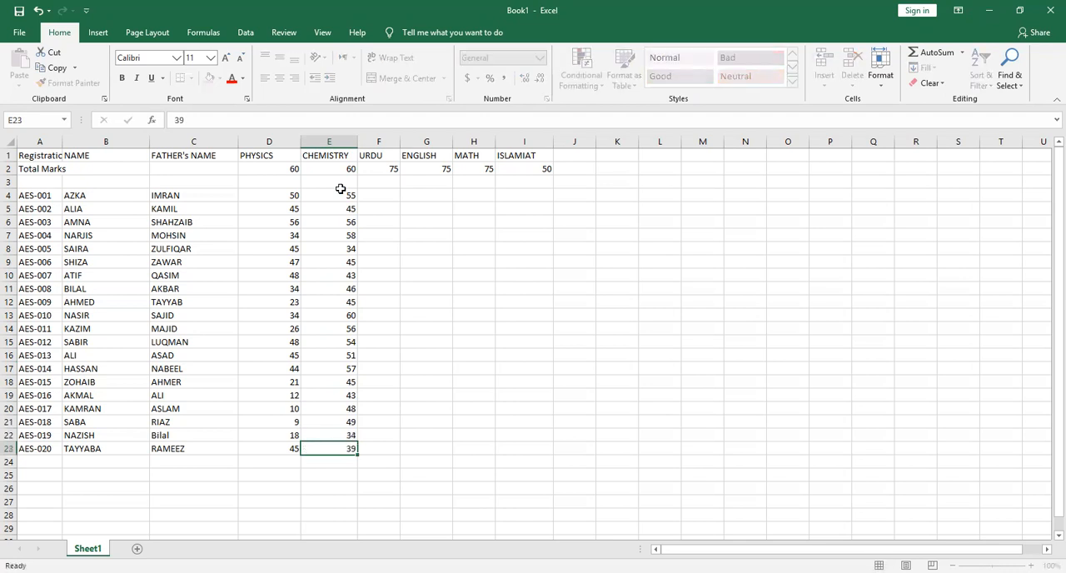
Enter the URDU marks 70, 65, 67, 68 and 65 in cells F4 to F8
key(Return)
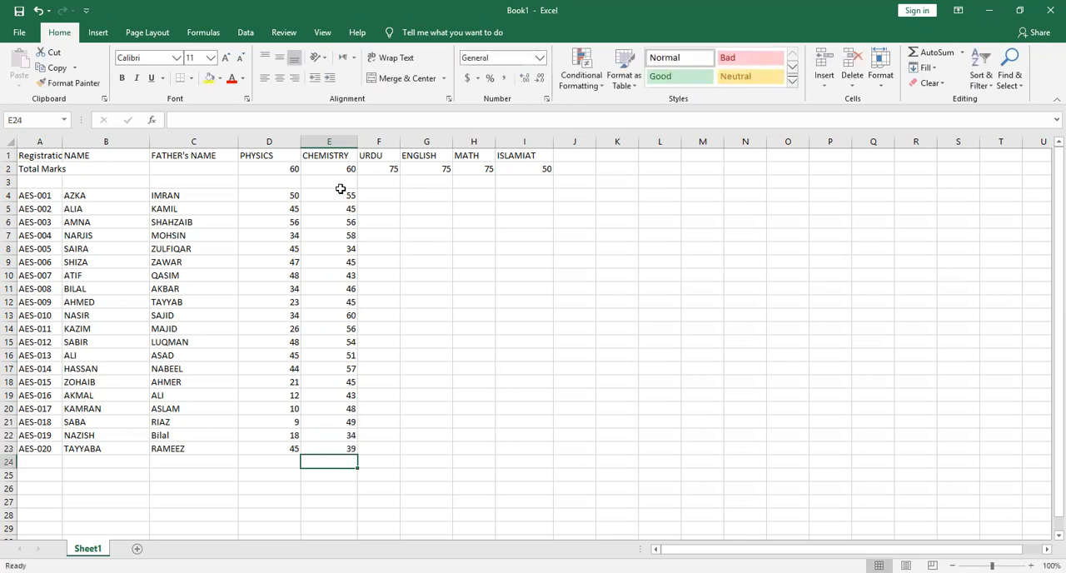
click(384, 200)
text(70)
key(Return)
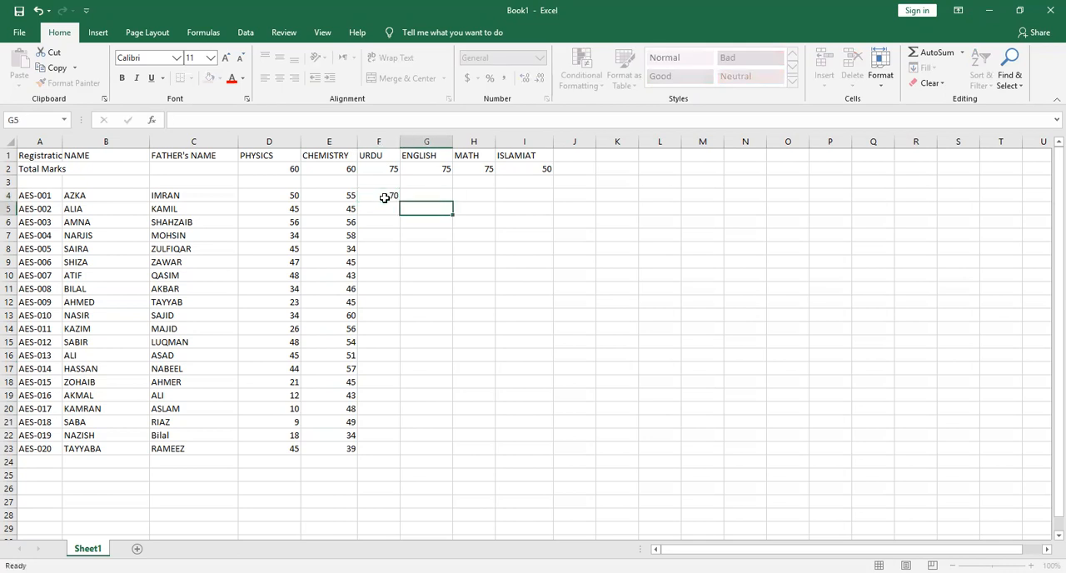
text(65)
key(Return)
text(67)
key(Return)
text(68)
key(Return)
text(65)
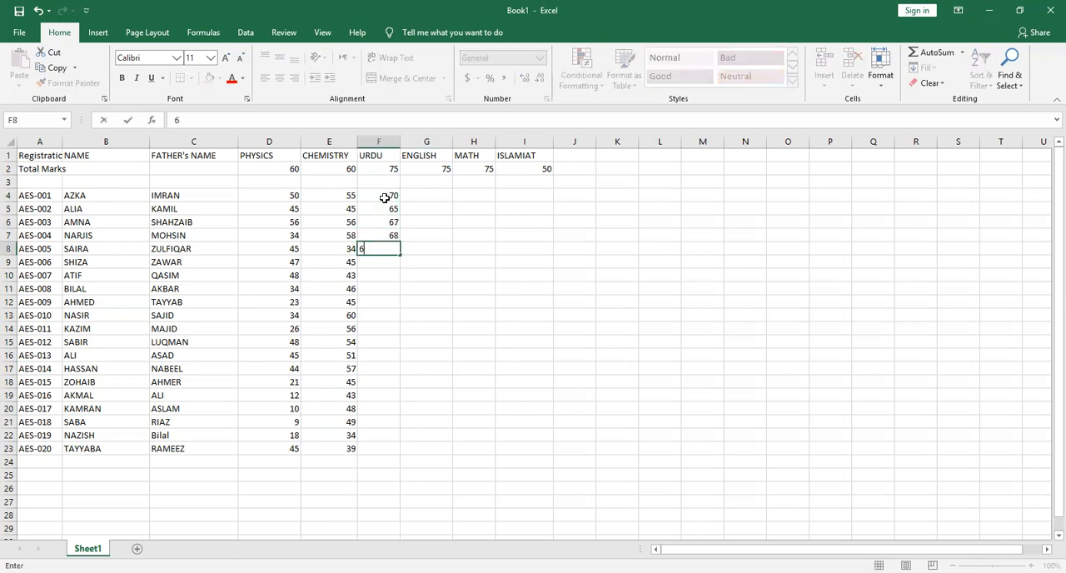
key(Return)
Enter the URDU marks 67, 68, 69, 60 and 61 in cells F9 to F13
text(67)
key(Return)
text(68)
key(Return)
text(69)
key(Return)
text(60)
key(Return)
text(61)
key(Return)
Enter the URDU marks 43, 45, 46, 56 and 56 in cells F14 to F18
text(43)
key(Return)
text(45)
key(Return)
text(46)
key(Return)
text(56)
key(Return)
text(56)
key(Return)
Enter the URDU marks 57, 58, 59, 66 and 71 in cells F19 to F23
text(57)
key(Return)
text(58)
key(Return)
text(59)
key(Return)
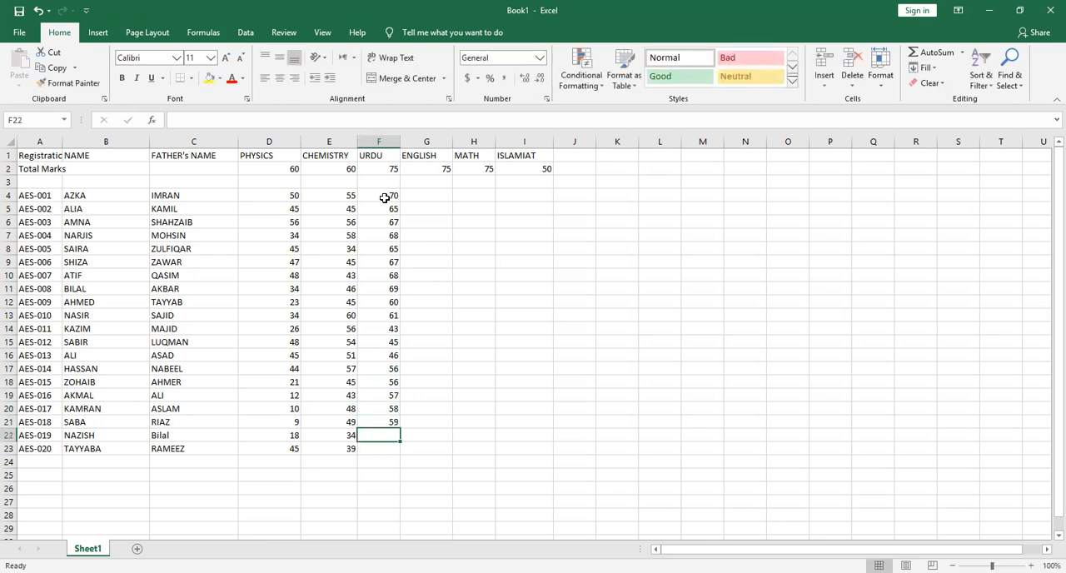
text(66)
key(Return)
text(71)
key(Tab)
Enter the ENGLISH marks 72, 73, 45, 56 and 58 in cells G4 to G8
key(Up)
key(Up)
key(Up)
key(Up)
key(Up)
key(Up)
key(Up)
key(Up)
key(Up)
key(Up)
key(Up)
key(Up)
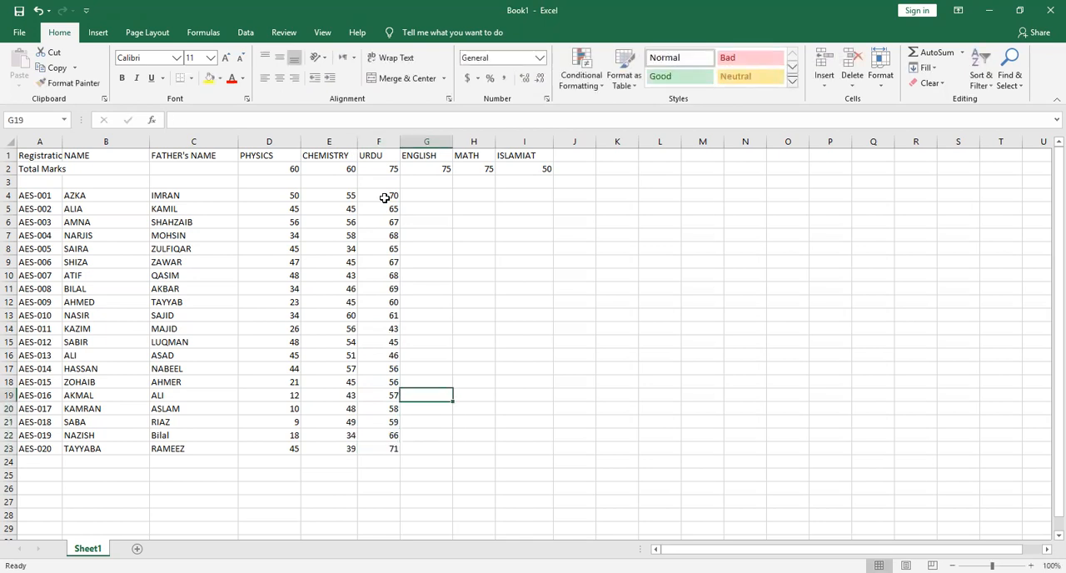
key(Up)
key(Up)
key(Up)
key(Up)
key(Up)
key(Up)
key(Up)
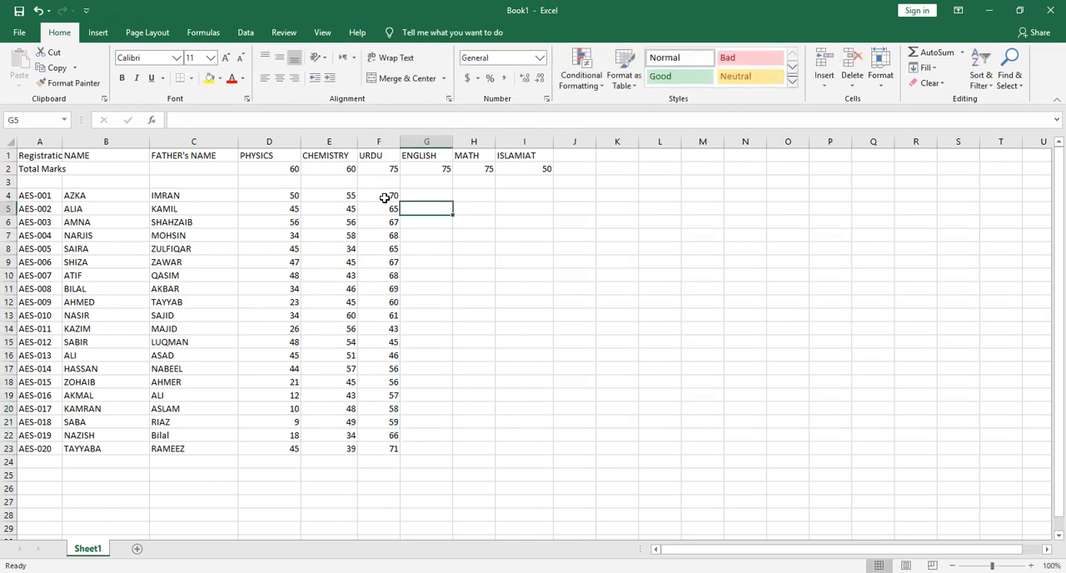
text(72)
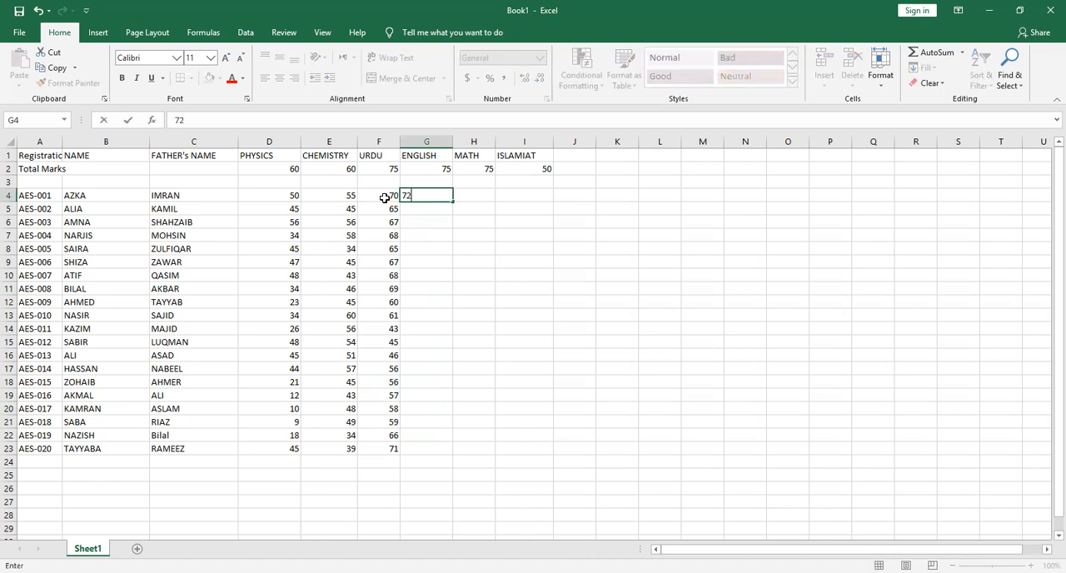
key(Return)
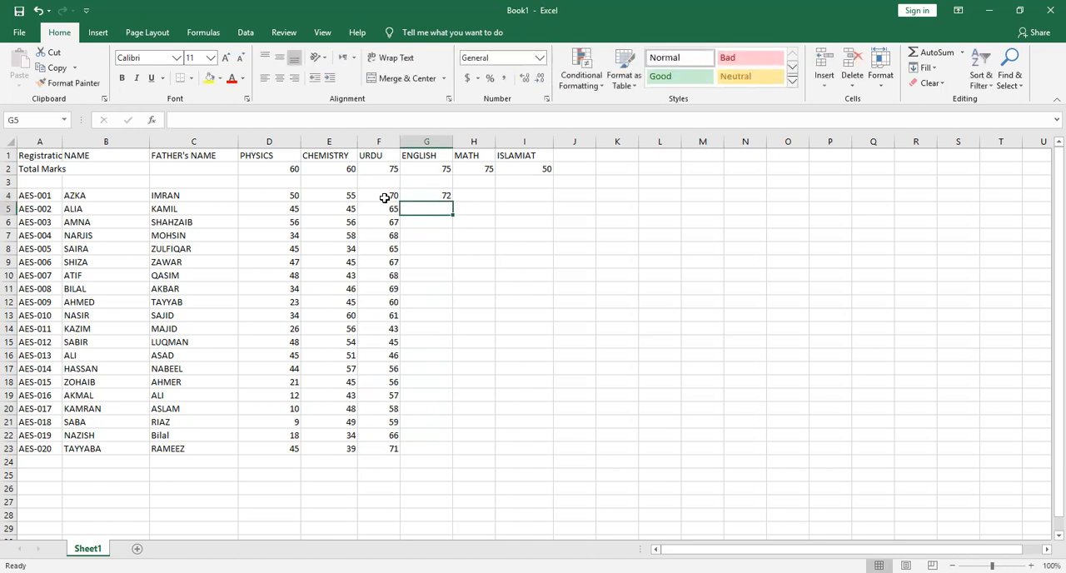
text(73)
key(Return)
text(45)
key(Return)
text(56)
key(Return)
text(58)
key(Return)
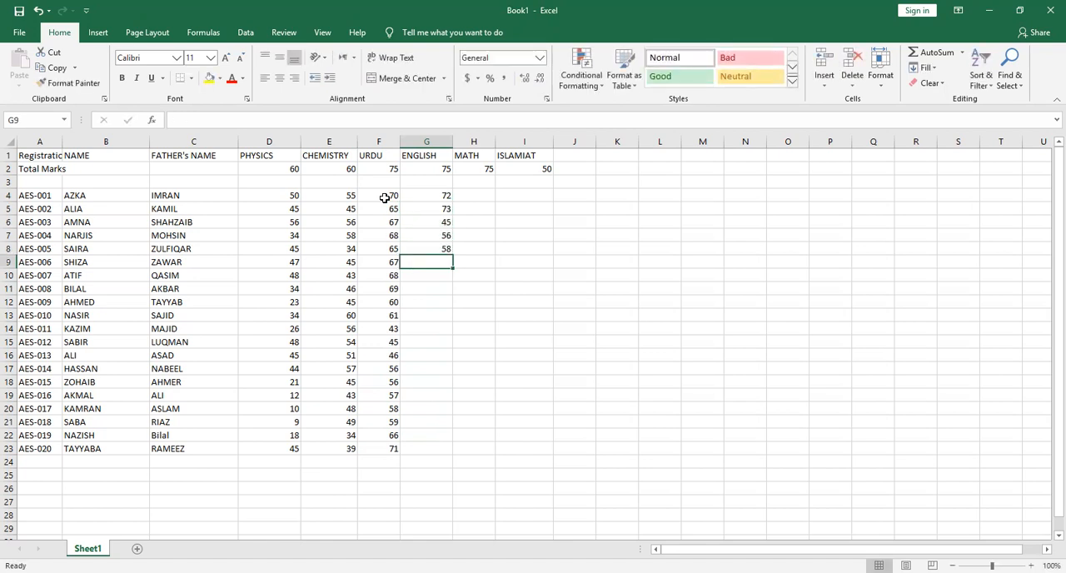
Enter the ENGLISH marks 67, 65, 54, 62 and 45 in cells G9 to G13
text(67)
key(Return)
text(65)
key(Return)
text(54)
key(Return)
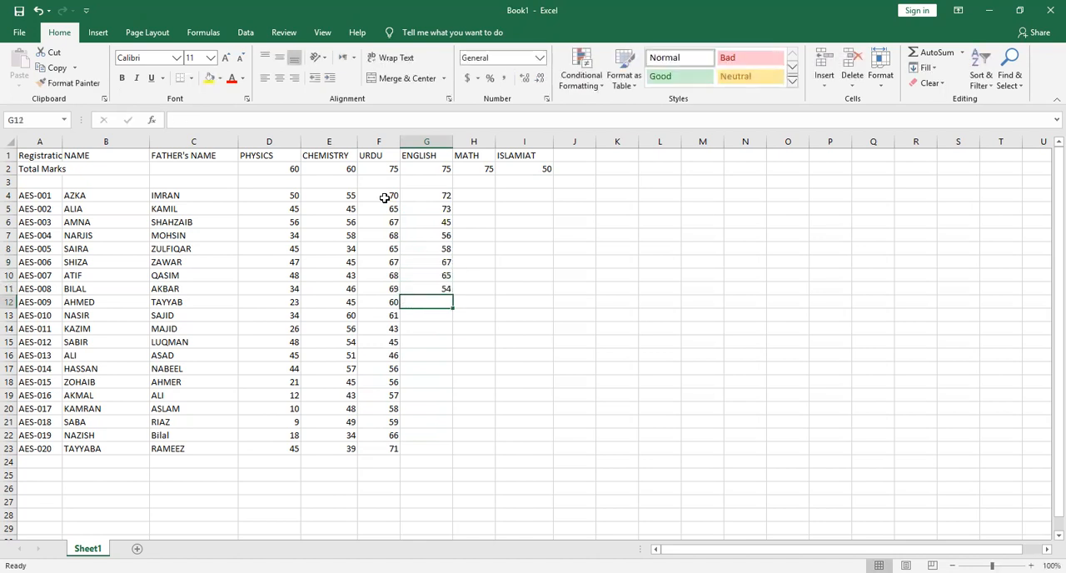
text(62)
key(Return)
text(45)
key(Return)
Enter the ENGLISH marks 65, 43, 34, 23 and 21 in cells G14 to G18
text(65)
key(ctrl+Return)
key(Return)
text(43)
key(Return)
text(34)
key(Return)
text(23)
key(Return)
text(21)
key(Return)
Enter the ENGLISH marks 22, 55, 66, 44 and 23 in cells G19 to G23
text(22)
key(Return)
text(55)
key(Return)
text(66)
key(Return)
text(44)
key(Return)
text(23)
key(Return)
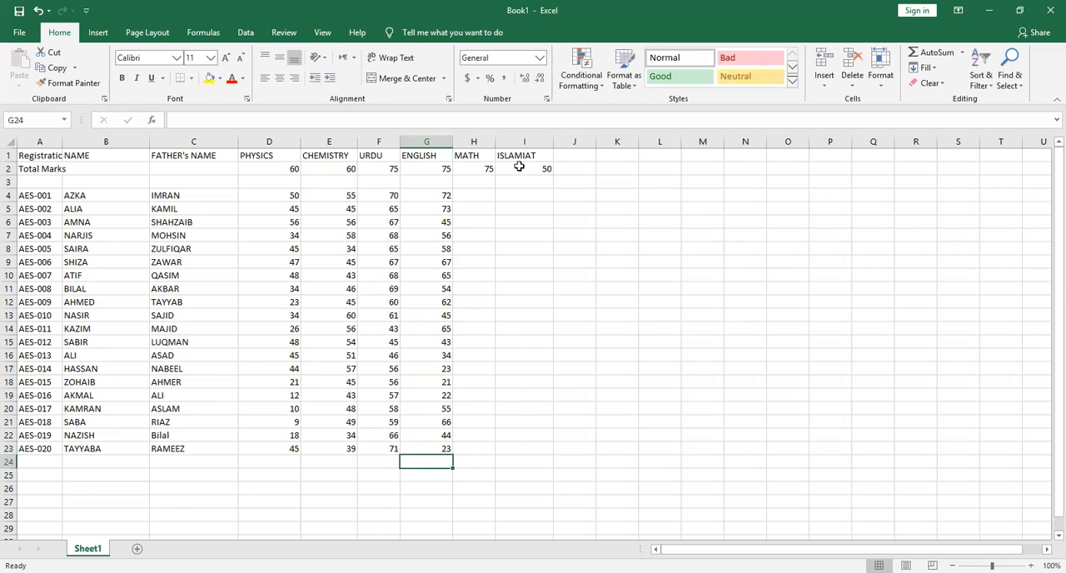
Enter the MATH marks 34, 45, 67, 71 and 34 in cells H4 to H8
click(481, 194)
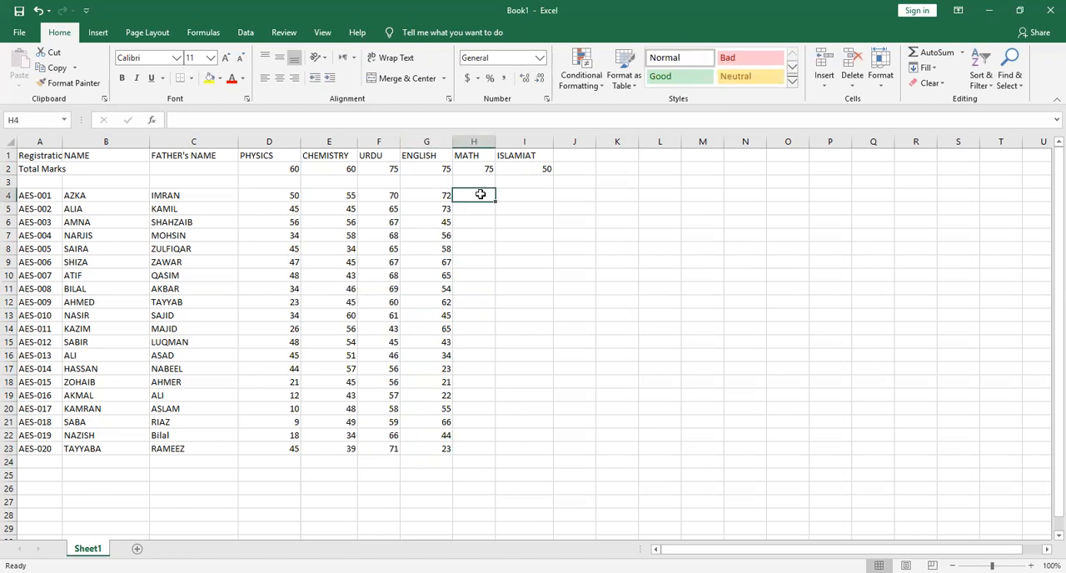
text(34)
key(Return)
text(45)
key(Return)
text(67)
key(Return)
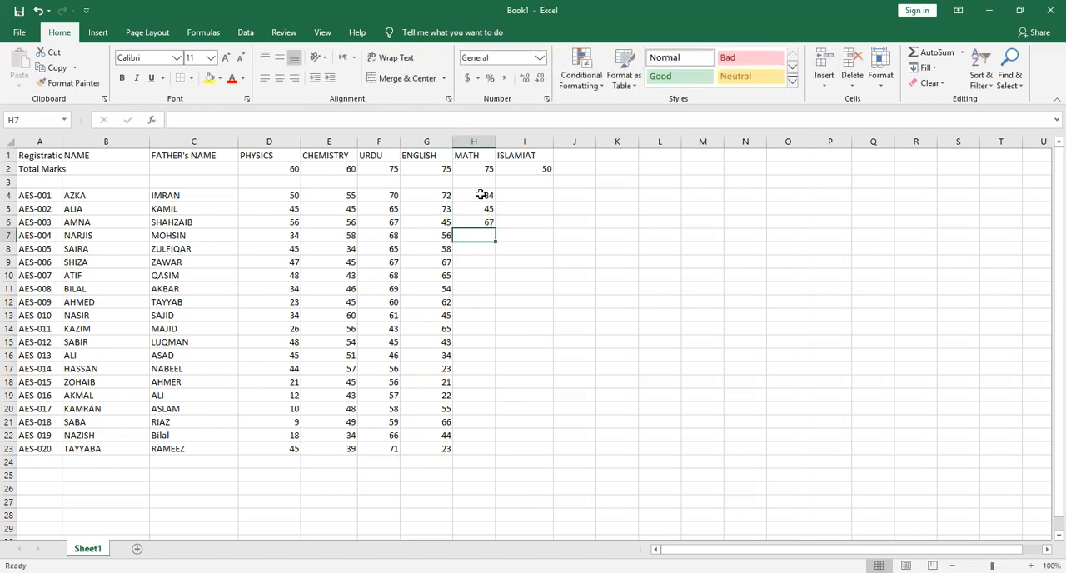
text(71)
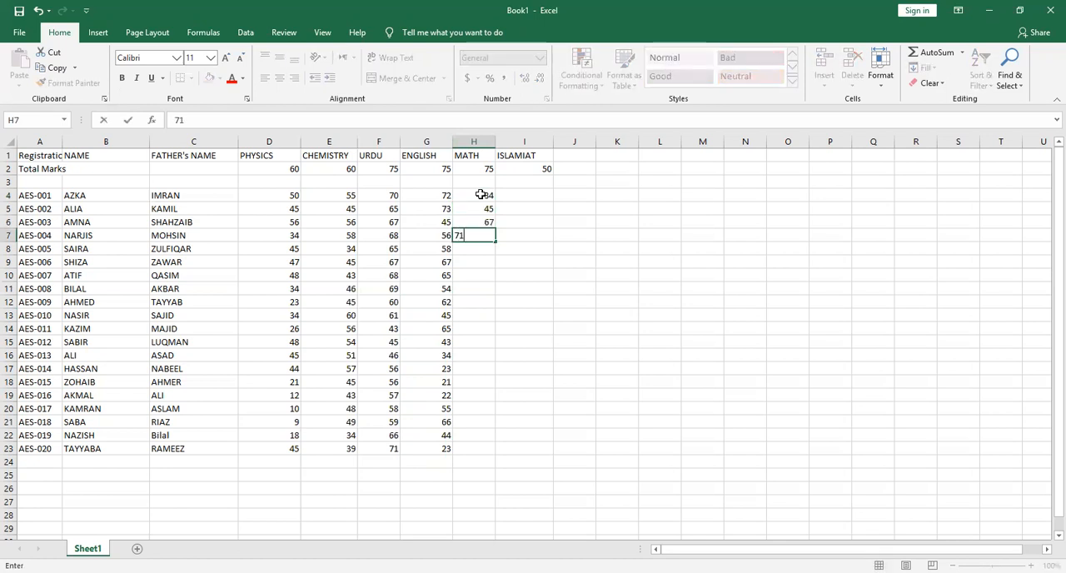
key(Return)
text(34)
key(Return)
Enter the MATH marks 33, 32, 35, 39 and 67 in cells H9 to H13
text(33)
key(Return)
text(32)
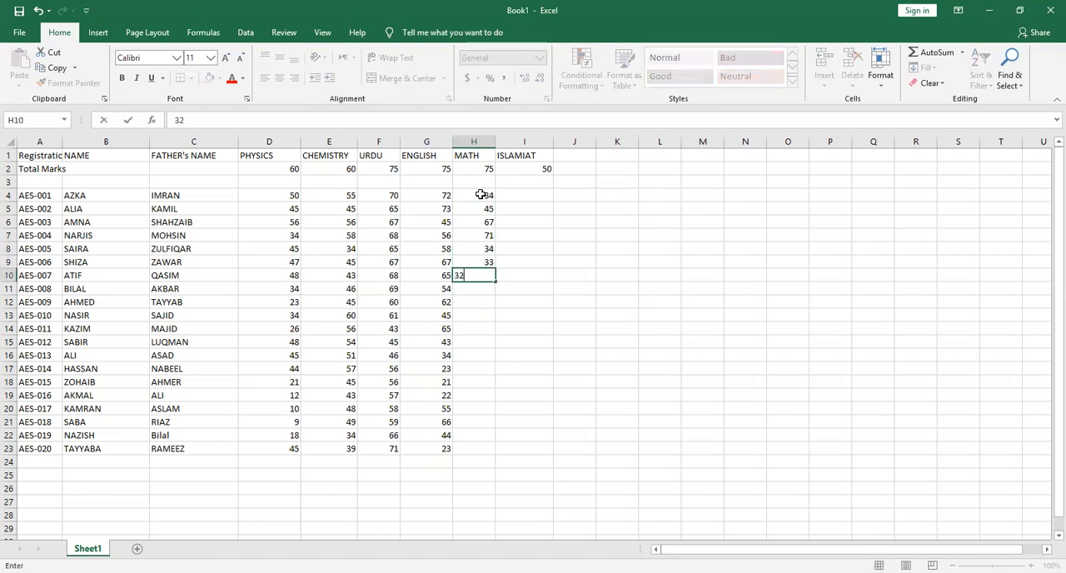
key(Return)
text(35)
key(Return)
text(39)
key(Return)
text(67)
key(Return)
Enter the MATH marks 65, 66, 66, 67 and 69 in cells H14 to H18
text(65)
key(Return)
text(66)
key(Return)
text(66)
key(Return)
text(67)
key(Return)
text(69)
key(Return)
Enter the MATH marks 60, 61, 55, 59 and 56 in cells H19 to H23
text(60)
key(Return)
text(61)
key(Return)
text(55)
key(Return)
text(59)
key(Return)
text(56)
key(Return)
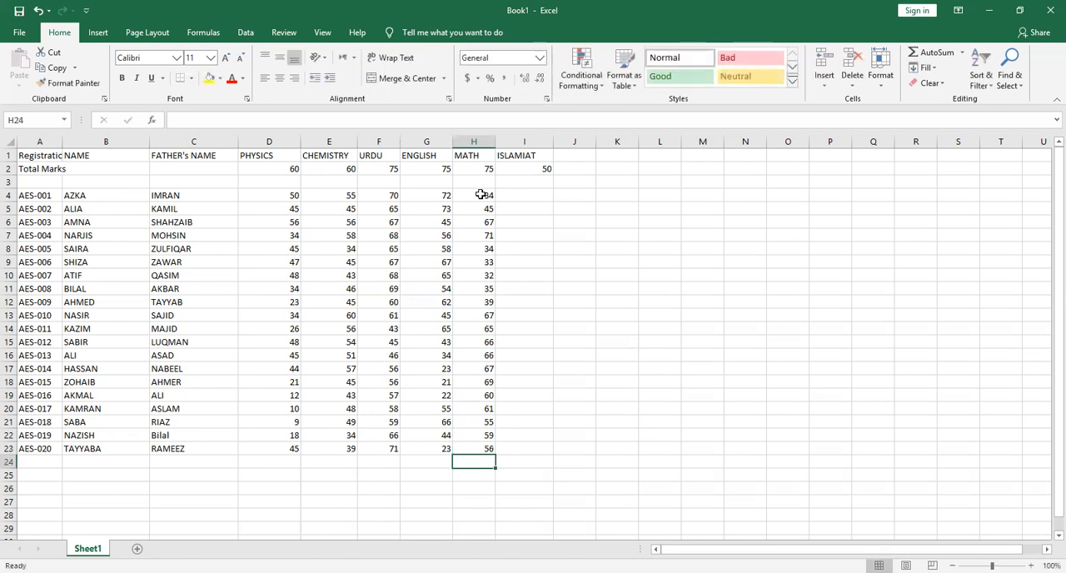
Enter the ISLAMIAT marks 40, 49, 48, 48 and 47 in cells I4 to I8
click(545, 194)
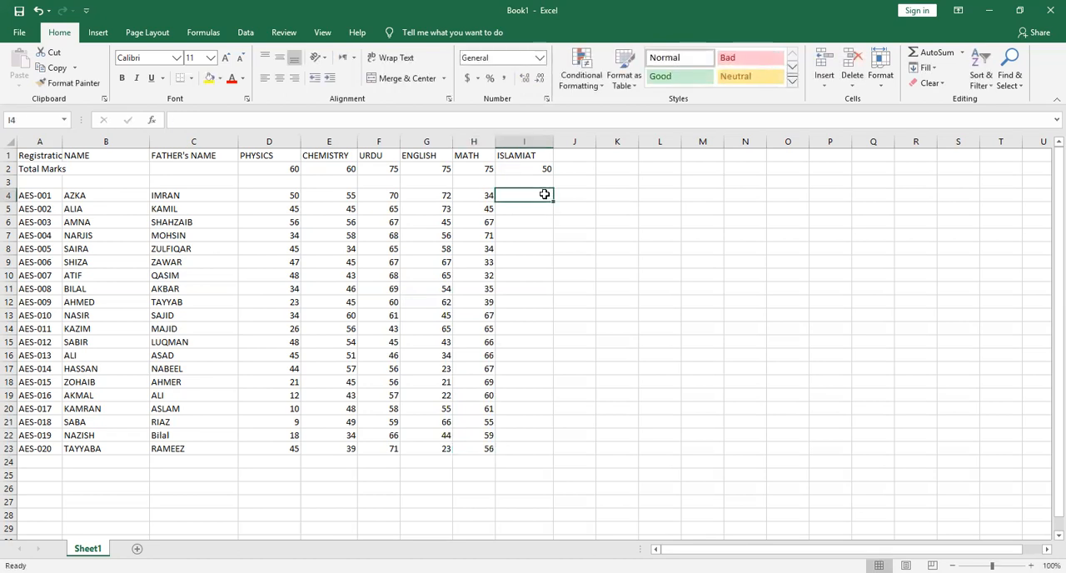
text(40)
key(Return)
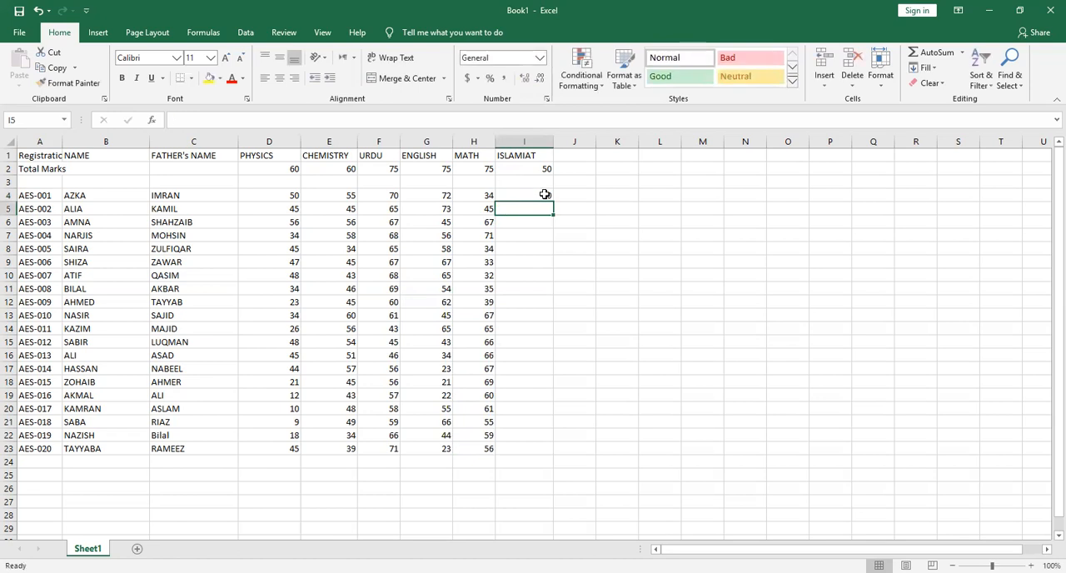
text(49)
key(Return)
text(48)
key(Return)
text(48)
key(Return)
text(47)
key(Return)
Enter the ISLAMIAT marks 47, 46, 45, 47 and 49 in cells I9 to I13
text(47)
key(Return)
text(4)
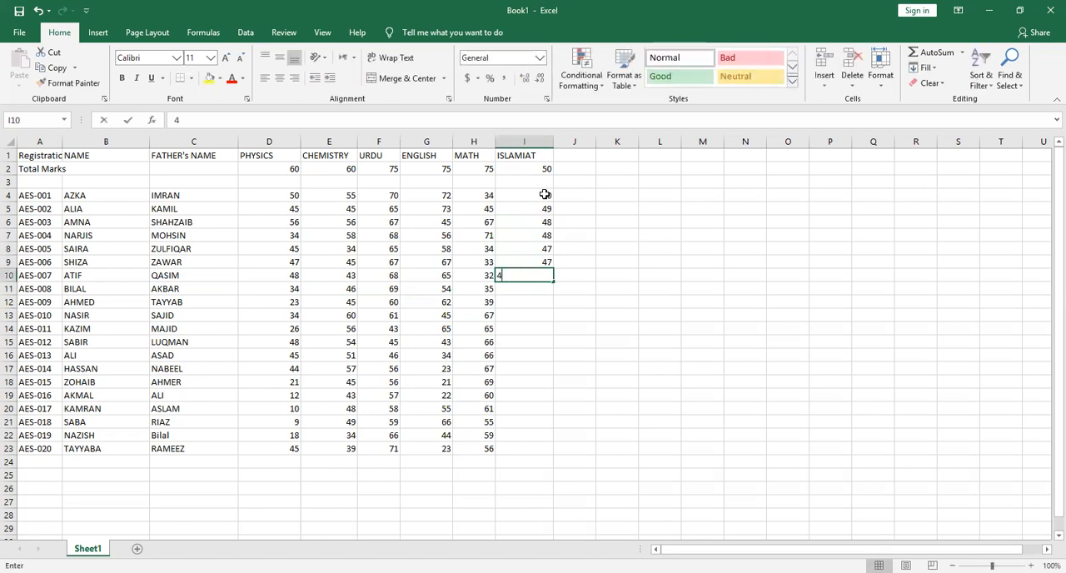
key(Return)
text(4)
key(Return)
text(47)
key(Return)
text(49)
key(Return)
Enter the ISLAMIAT marks 50, 44, 43, 34 and 35 in cells I14 to I18
text(50)
key(Return)
text(44)
key(Return)
text(43)
key(Return)
text(34)
key(Return)
text(35)
key(Return)
Enter the ISLAMIAT marks 37, 38, 38, 50 and 44 in cells I19 to I23
text(37)
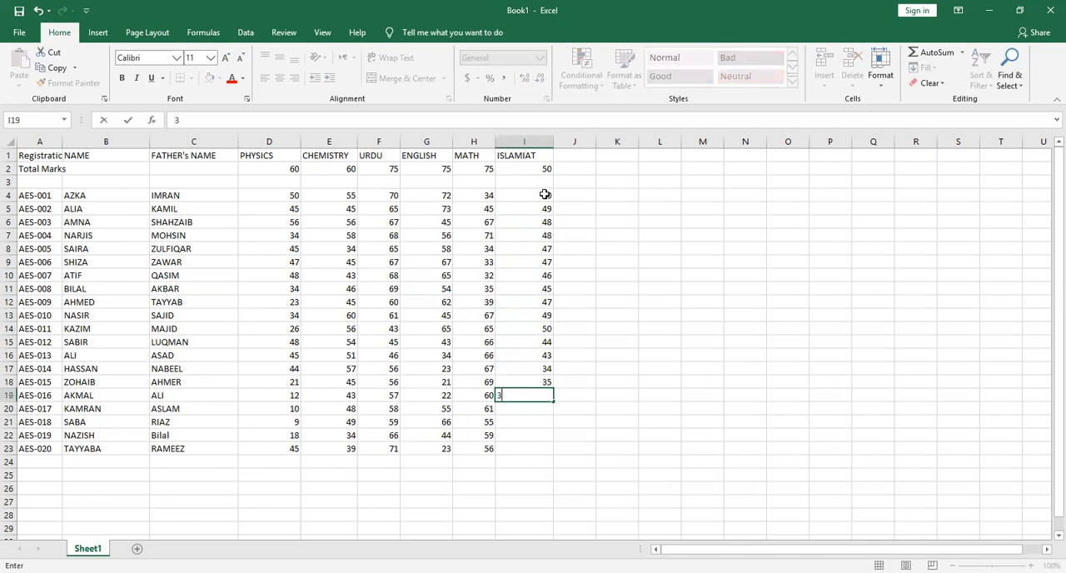
key(Return)
key(Return)
text(38)
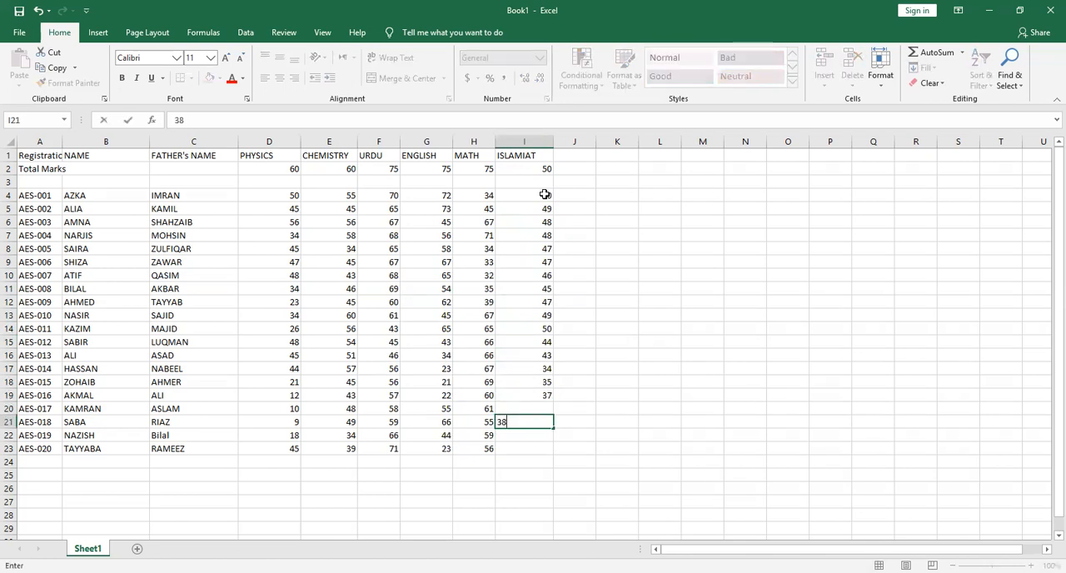
key(Up)
text(3)
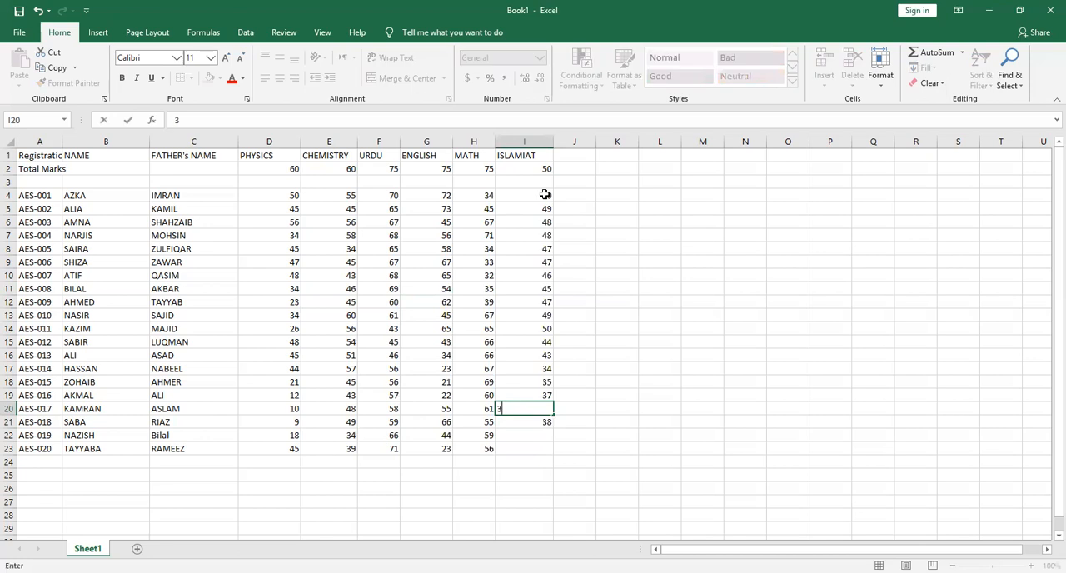
key(Return)
key(Return)
text(50)
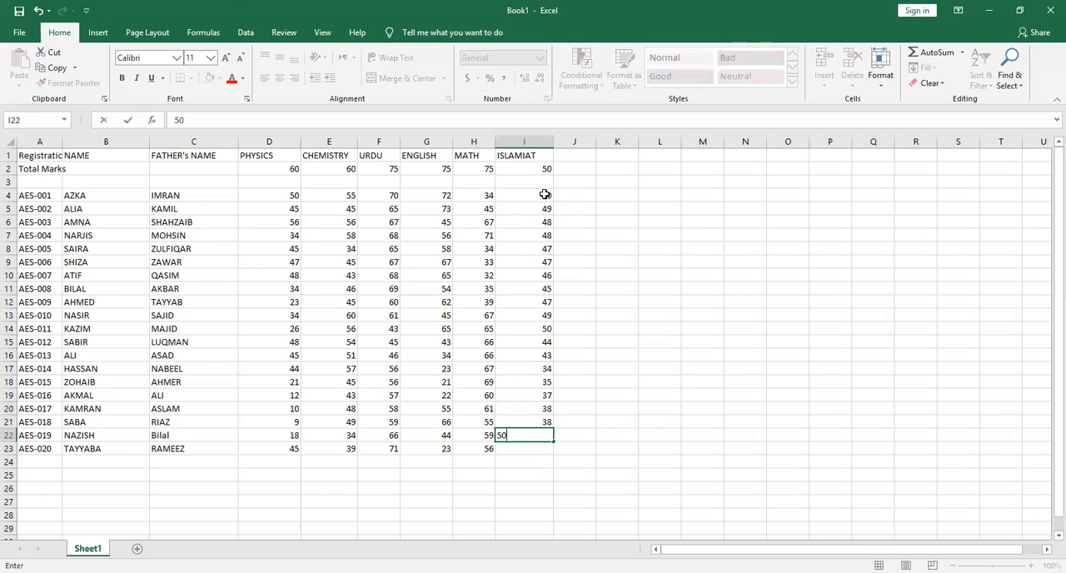
key(Return)
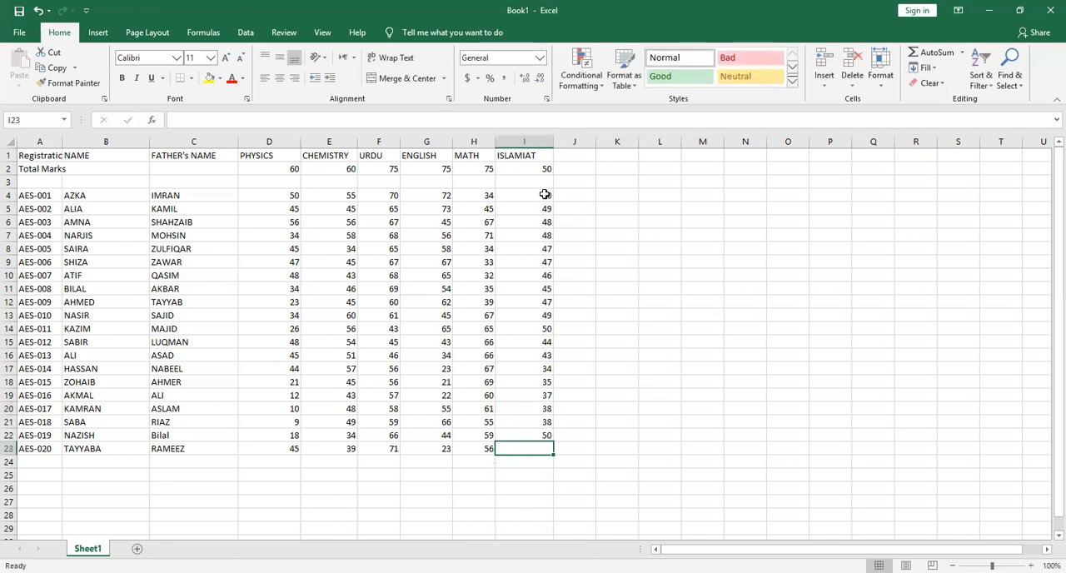
text(44)
key(Return)
Enter the heading OBTAINED MARKS in cell J1 and widen column J to fit it
key(Right)
key(Down)
key(Down)
key(Up)
key(Up)
key(Up)
key(Up)
key(Up)
key(Up)
key(Up)
key(Up)
key(Up)
key(Up)
key(Up)
key(Up)
key(Up)
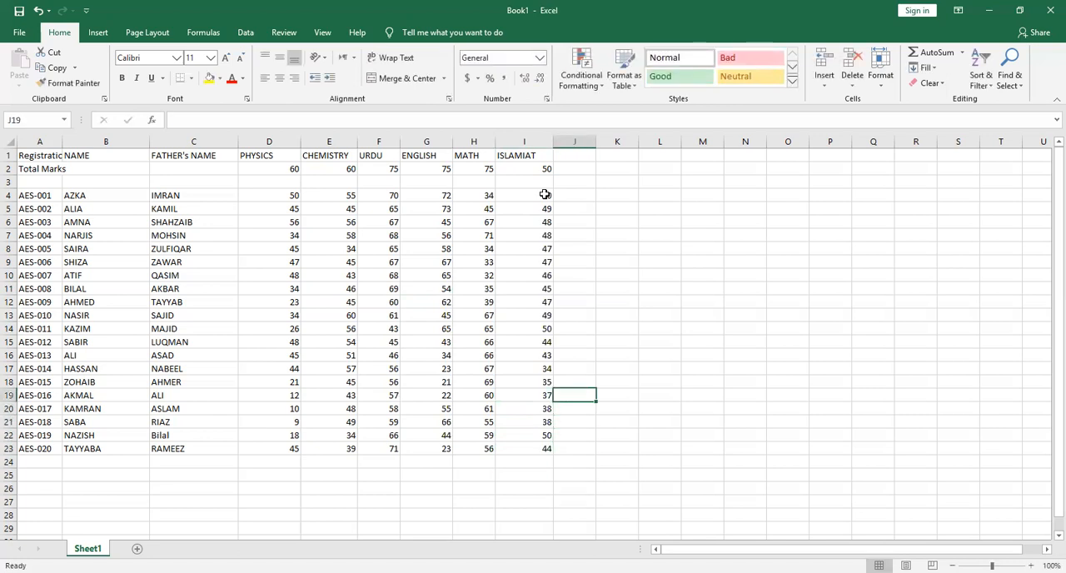
key(Up)
key(Up)
key(Up)
key(Up)
key(Up)
key(Up)
key(Up)
key(Up)
key(Up)
key(Up)
key(Up)
key(Up)
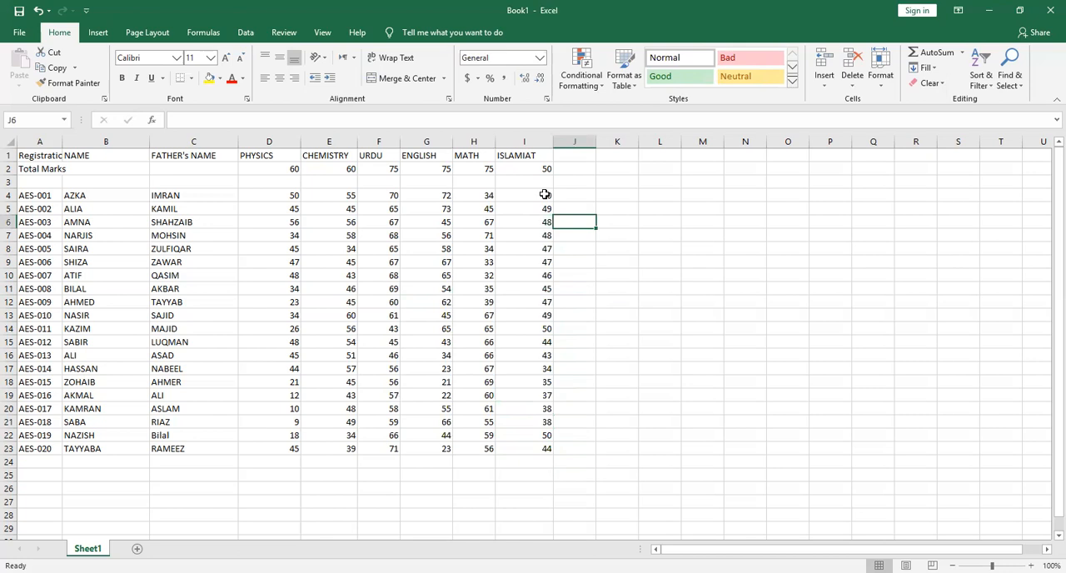
text(TOTA)
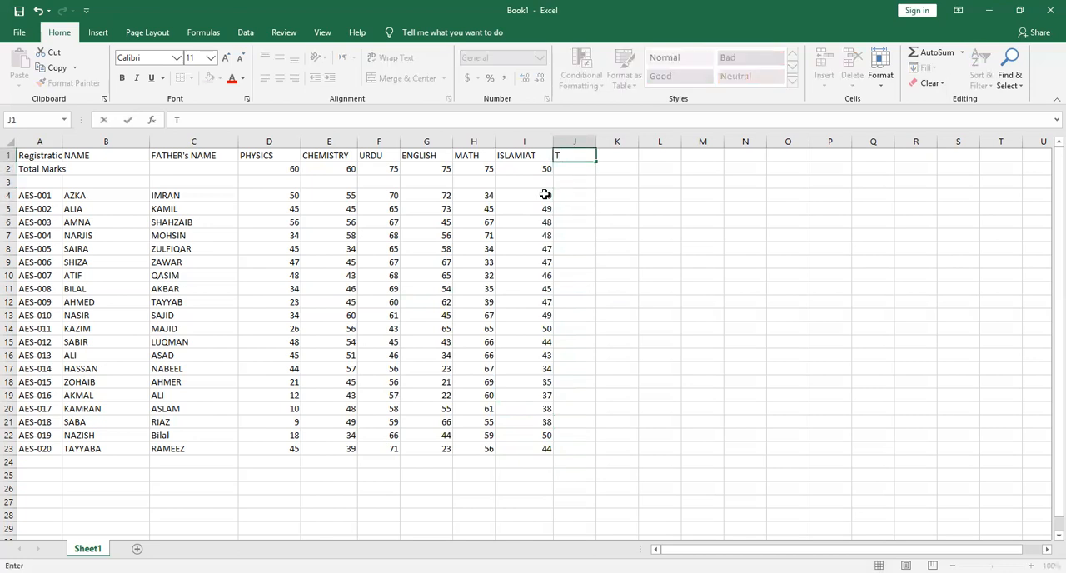
key(BackSpace)
key(BackSpace)
key(BackSpace)
key(BackSpace)
text(OBTAINED MARKS)
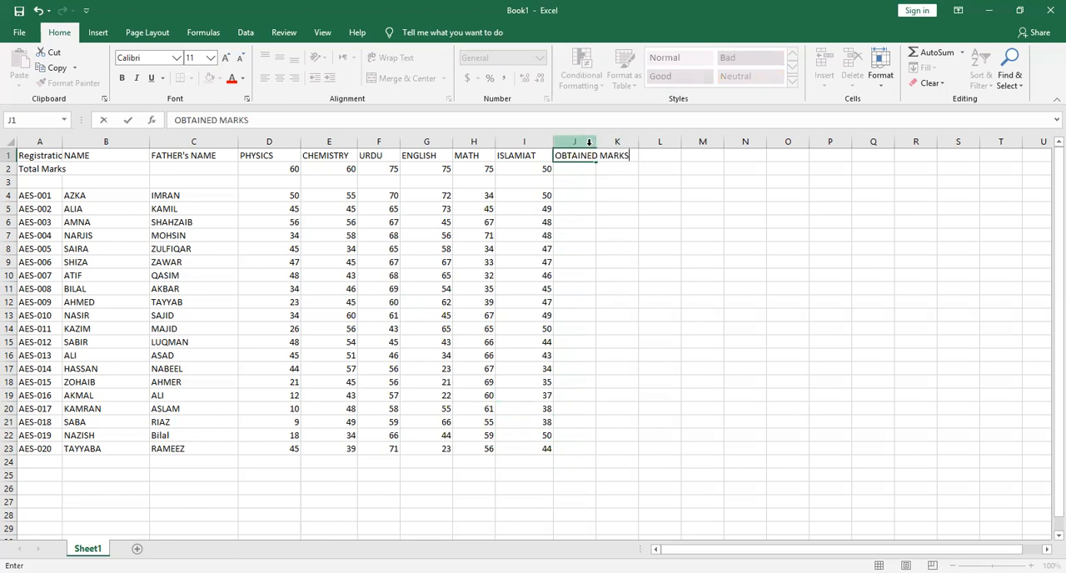
click(587, 144)
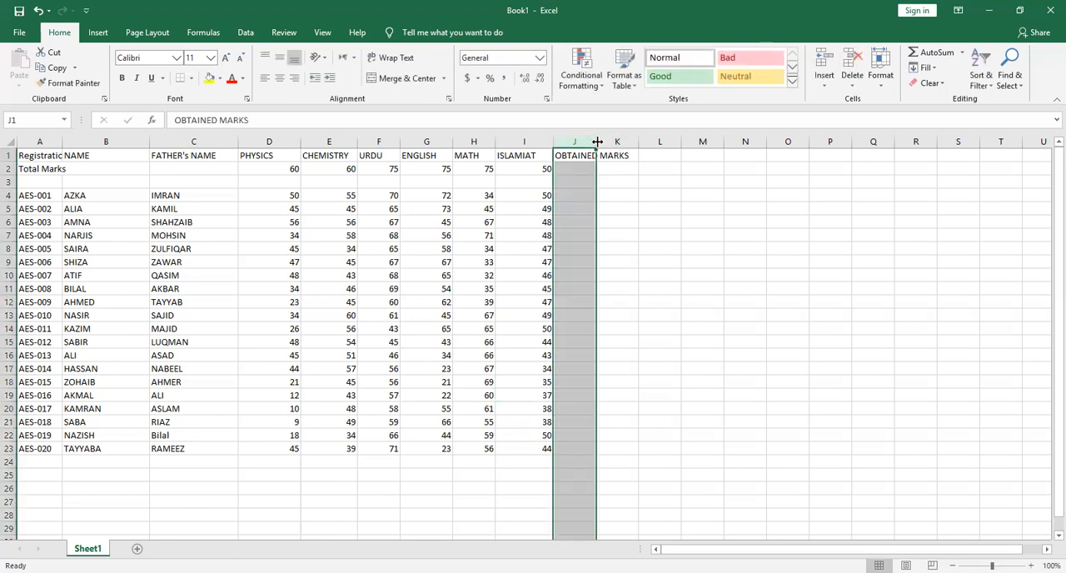
drag(597, 142, 642, 143)
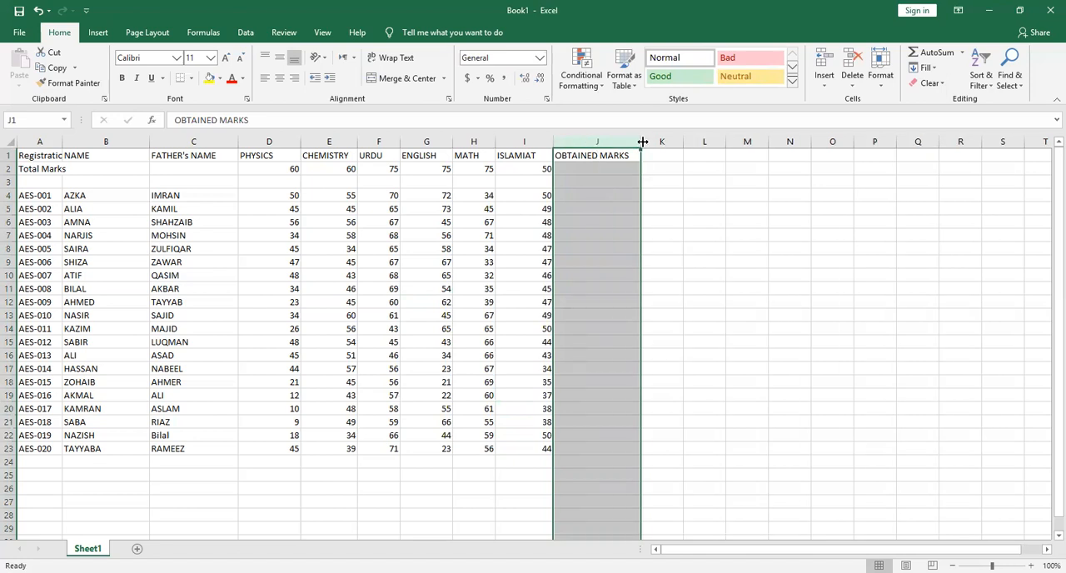
Enter the heading PERCENTAGE in cell K1 and widen column K to fit it
ctrl+scroll(643, 143, up, 1)
click(776, 161)
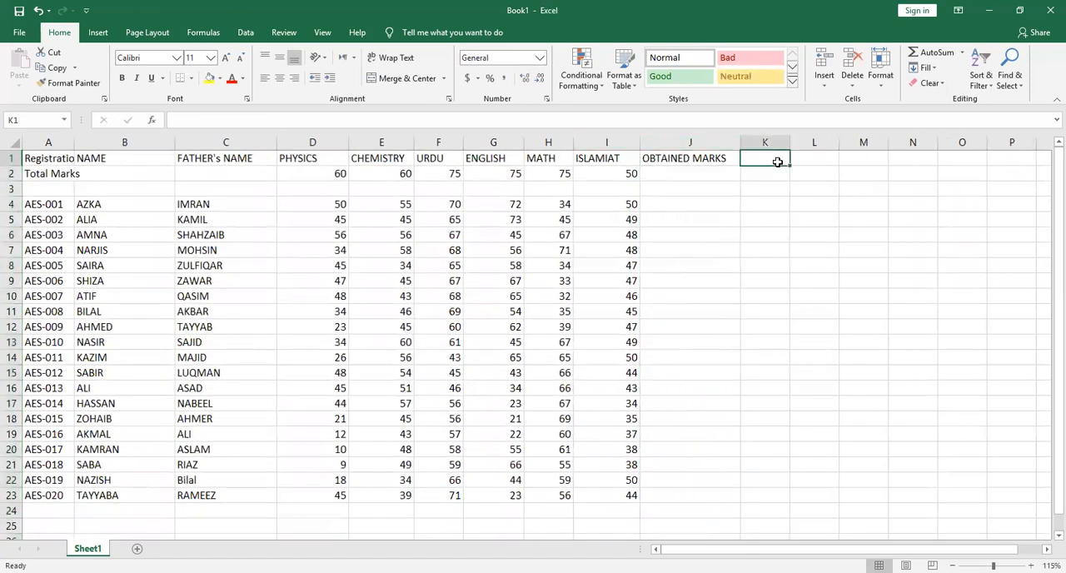
text(PERCENTAGE)
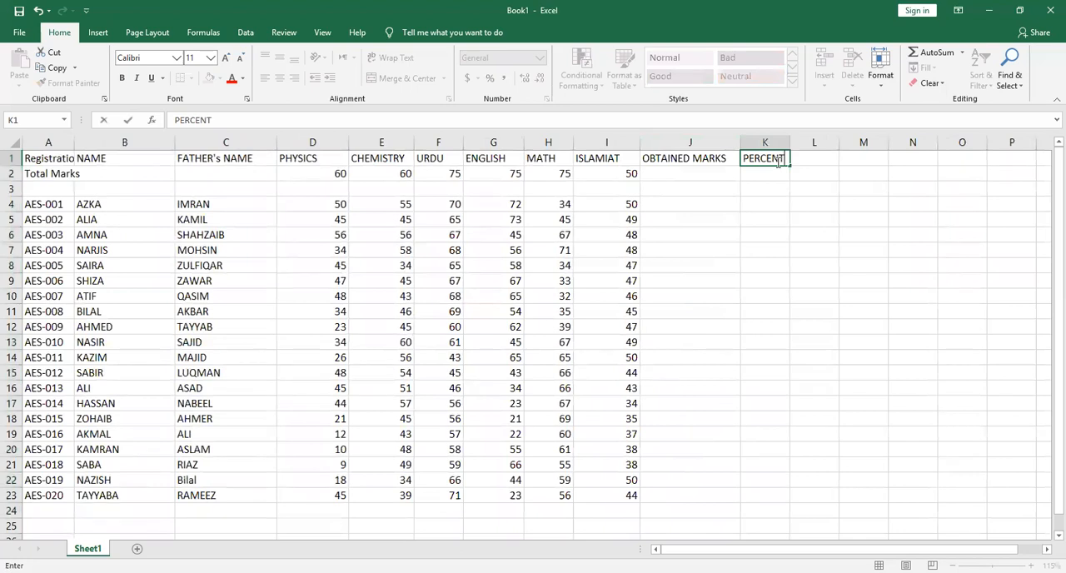
click(766, 141)
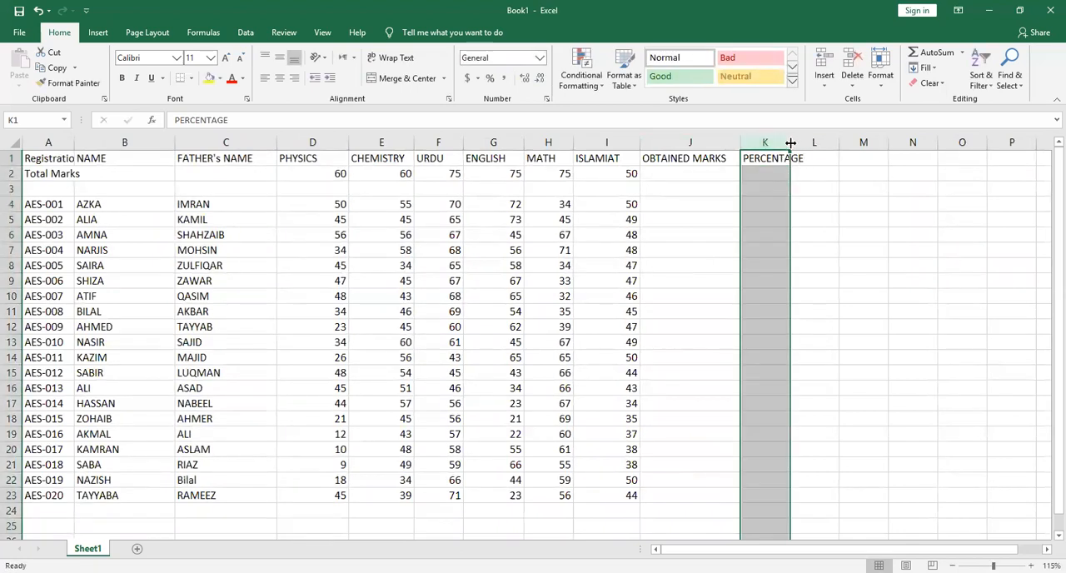
drag(790, 143, 810, 143)
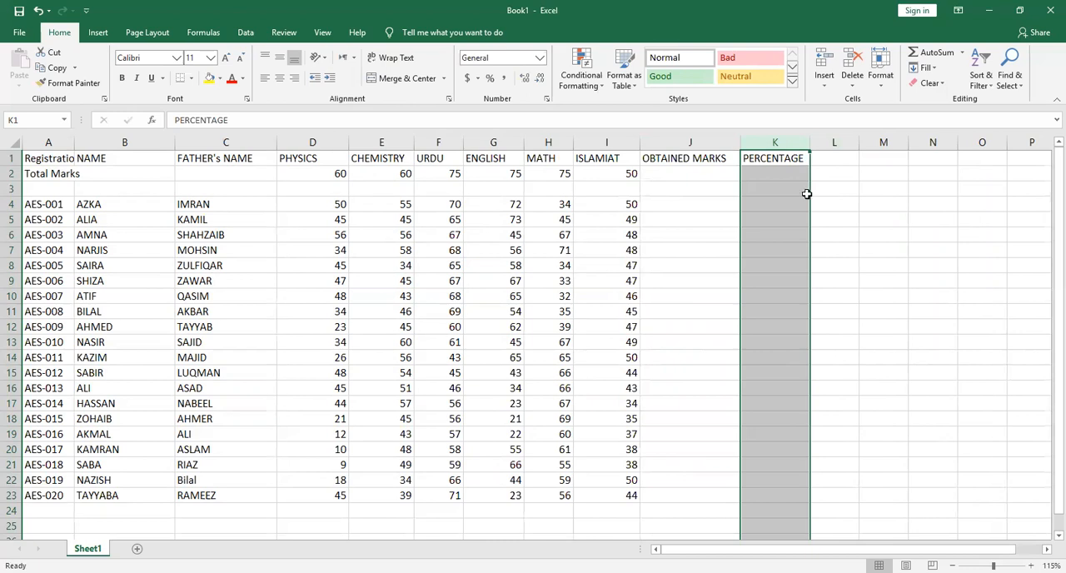
Try to total the subjects' total marks in D2 to I2 with a SUM formula in cell J2
click(656, 175)
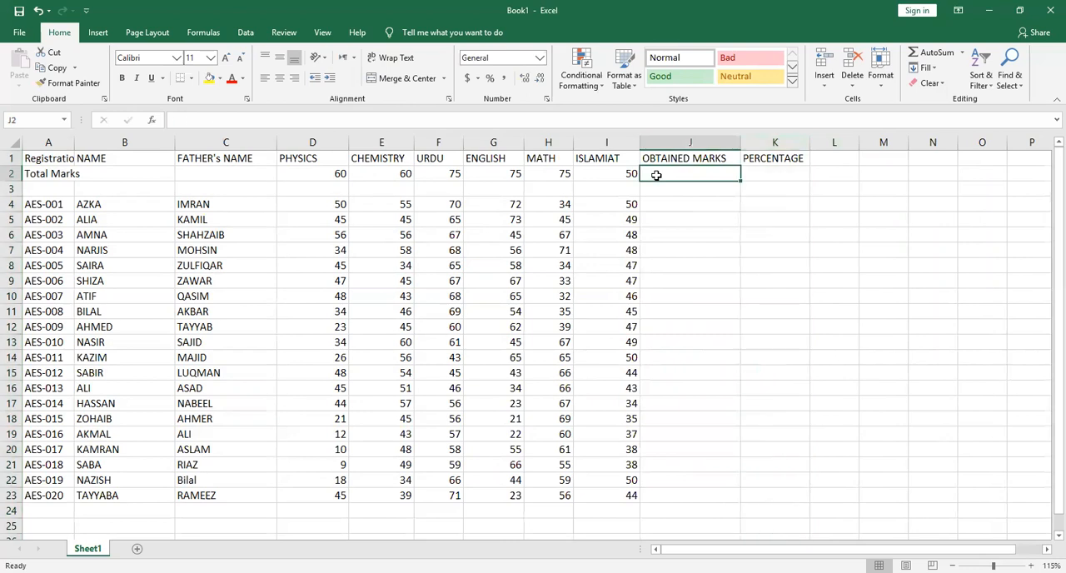
text(=Sum)
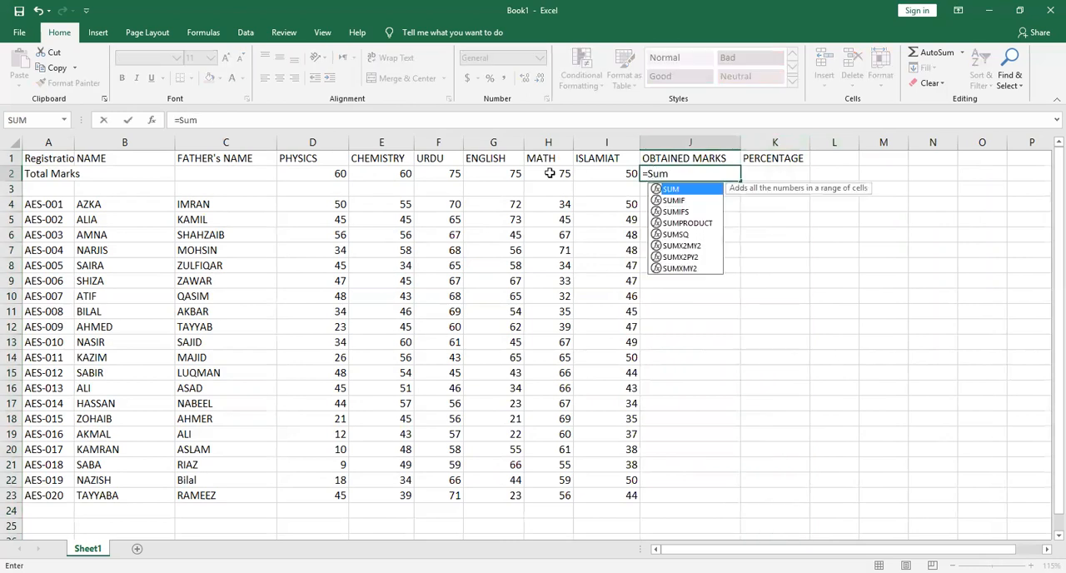
click(336, 170)
key(shift+Right)
key(shift+Right)
key(shift+Right)
key(shift+Right)
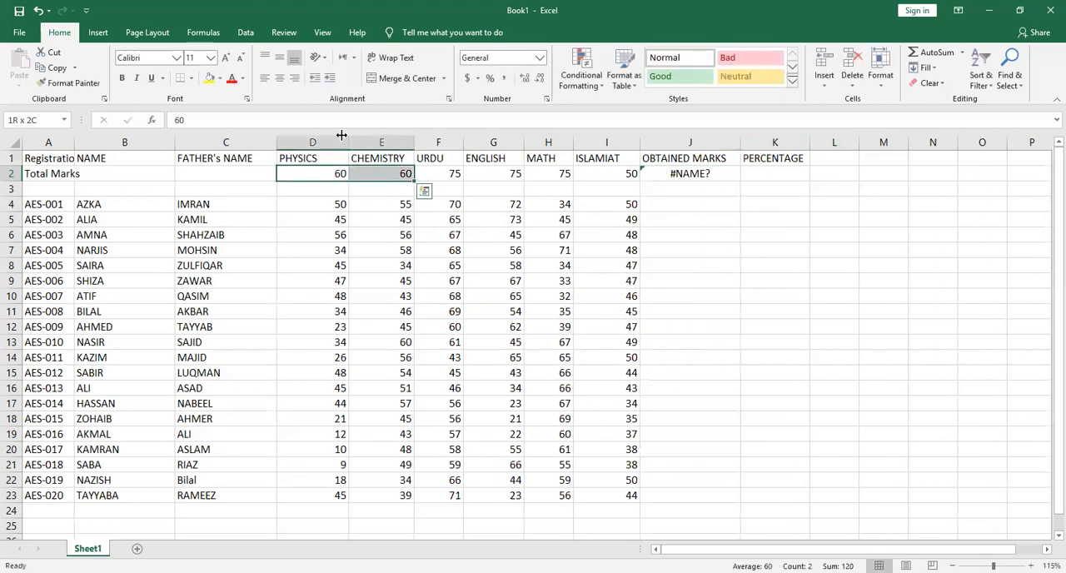
key(shift+Right)
text())
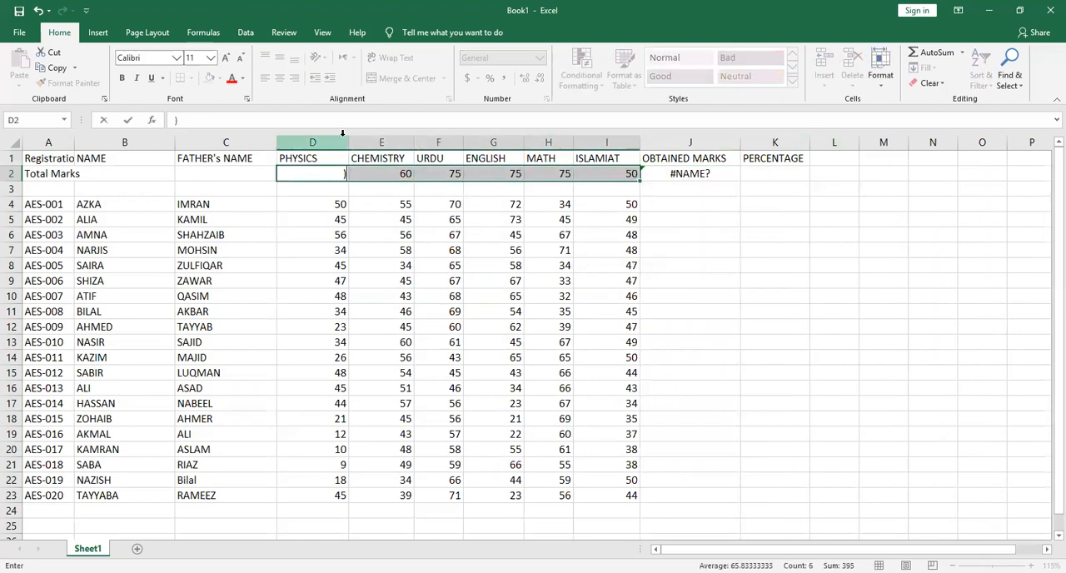
Try to complete the SUM formula in cell J2 with a reference to D2
click(721, 171)
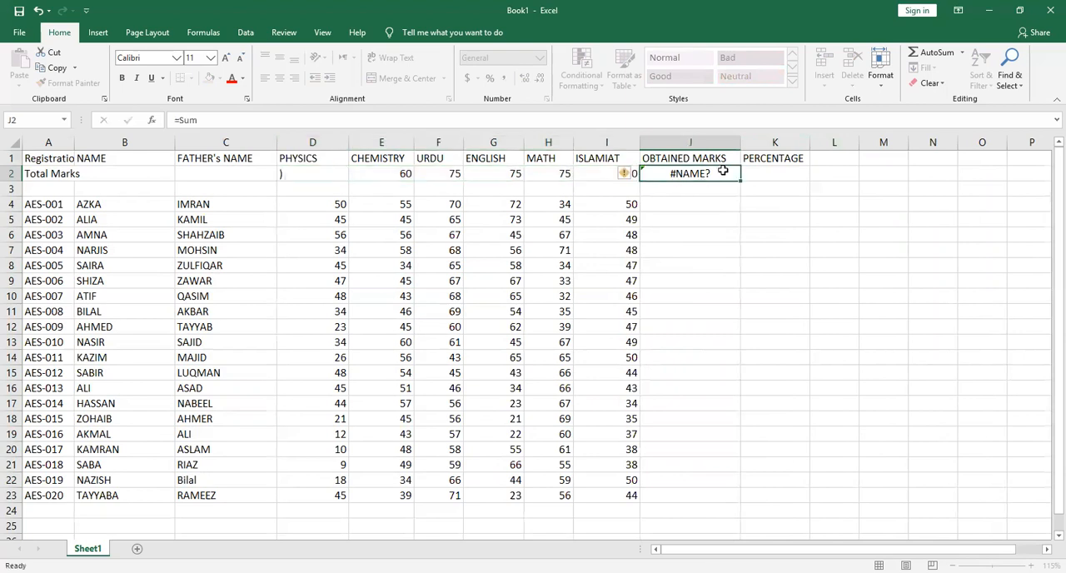
double_click(702, 173)
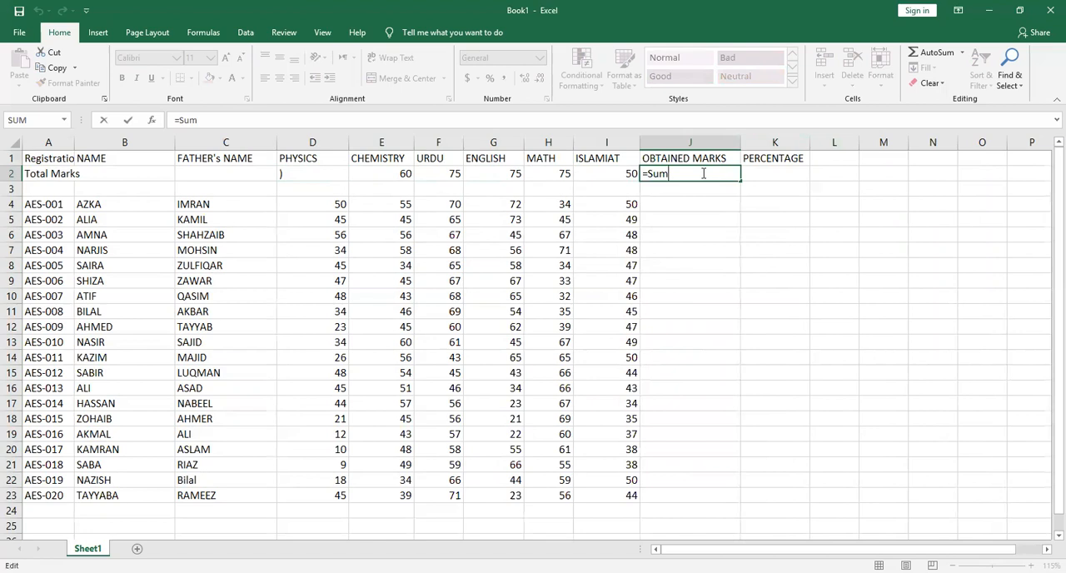
text(()
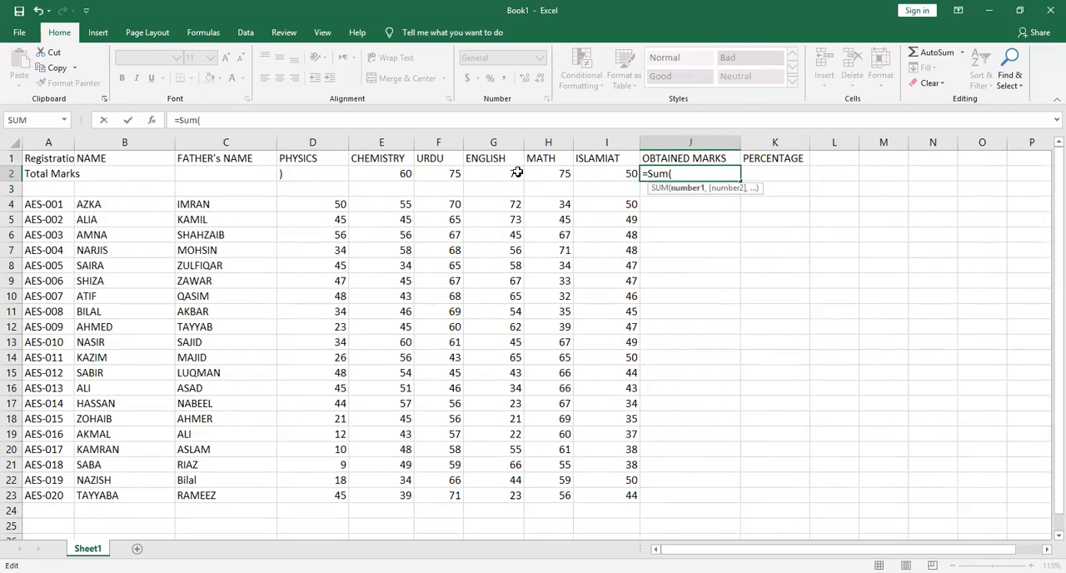
click(308, 174)
text(60)
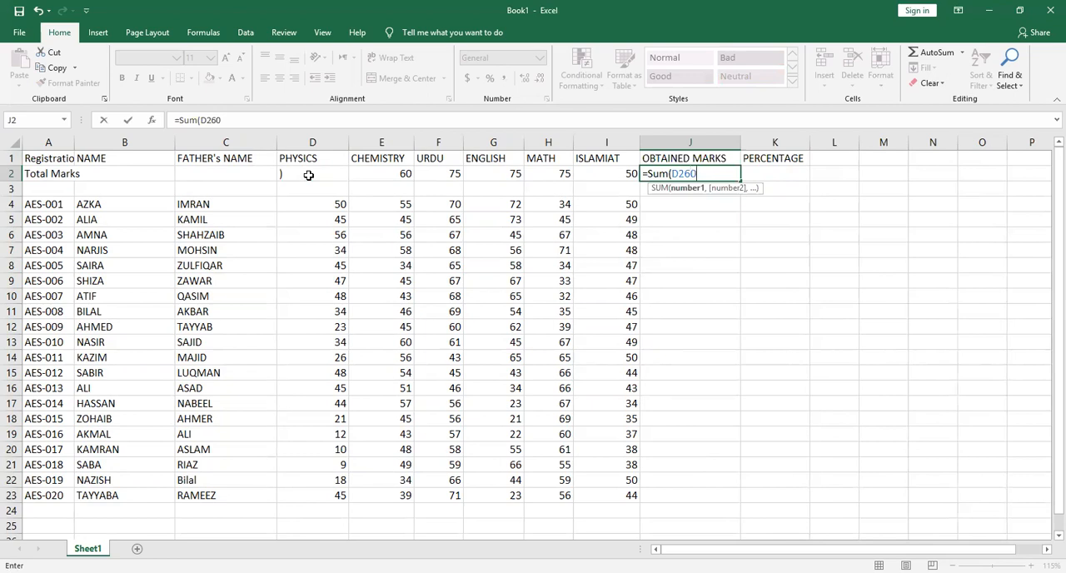
Set the PHYSICS total marks in cell D2 to 60
right_click(308, 175)
double_click(294, 174)
key(BackSpace)
text(60)
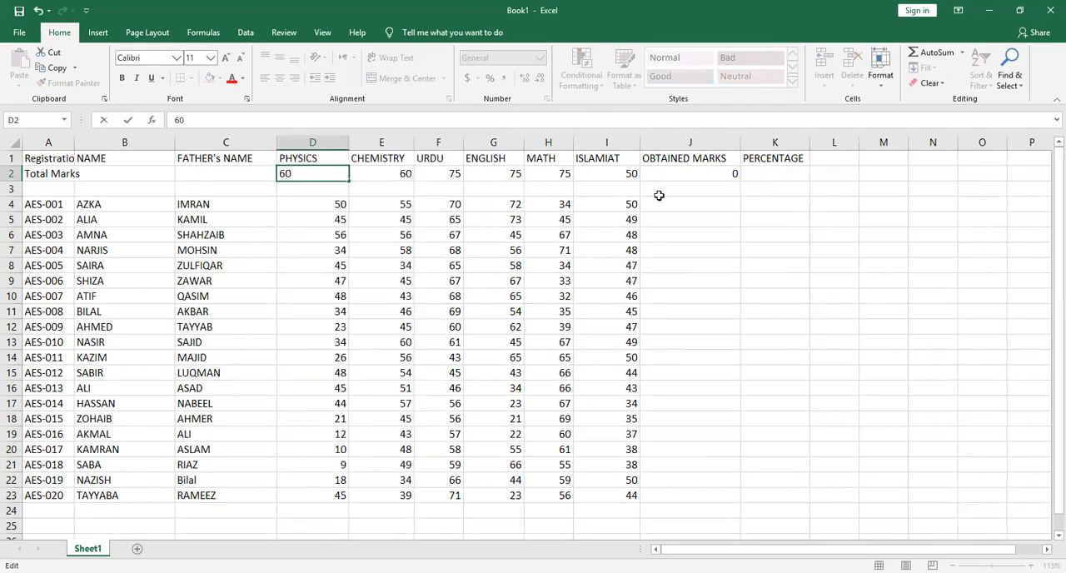
Enter the formula =SUM(D2:I2) in cell J2 and fill it down through J23
click(680, 172)
text(=)
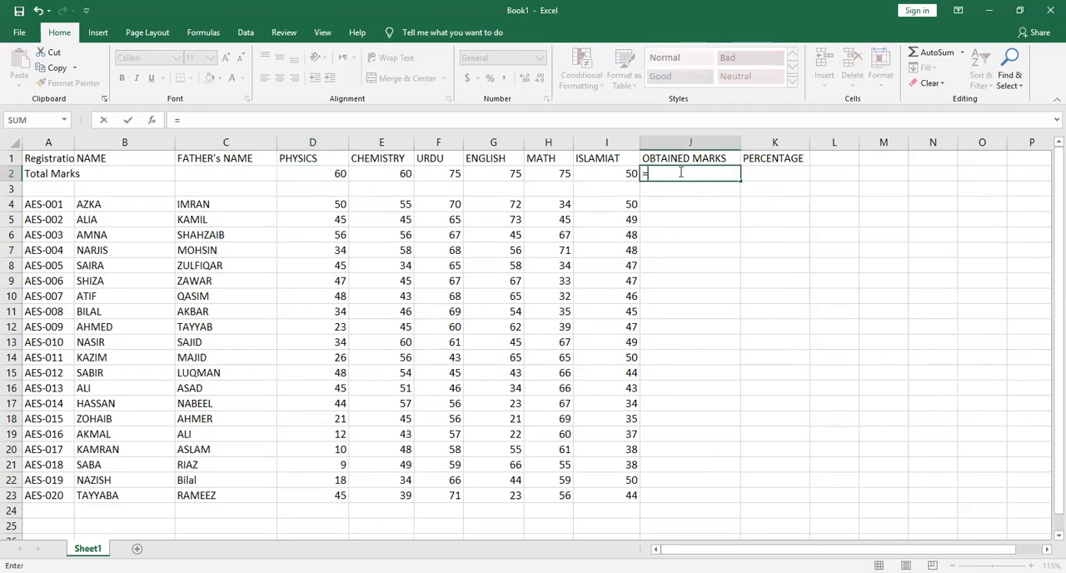
text(Sum()
click(332, 185)
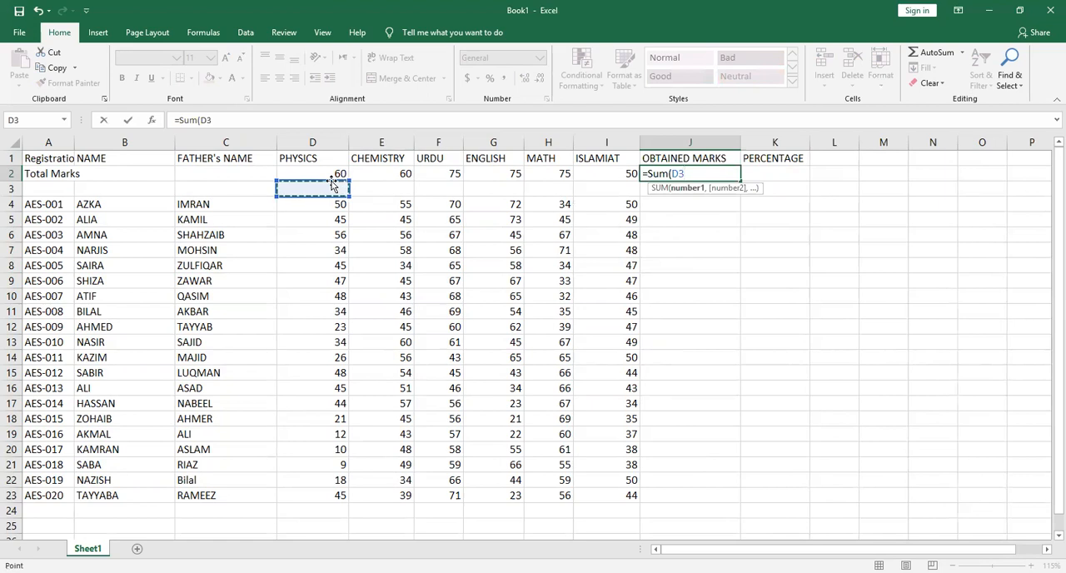
click(324, 173)
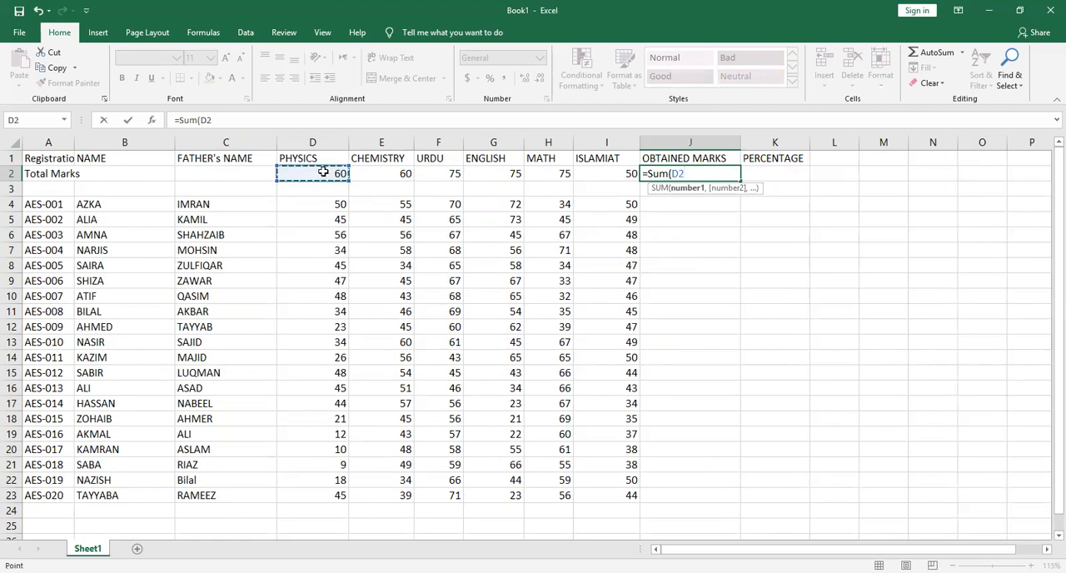
key(shift+Right)
key(shift+Right)
key(shift+Right)
key(shift+Right)
key(shift+Right)
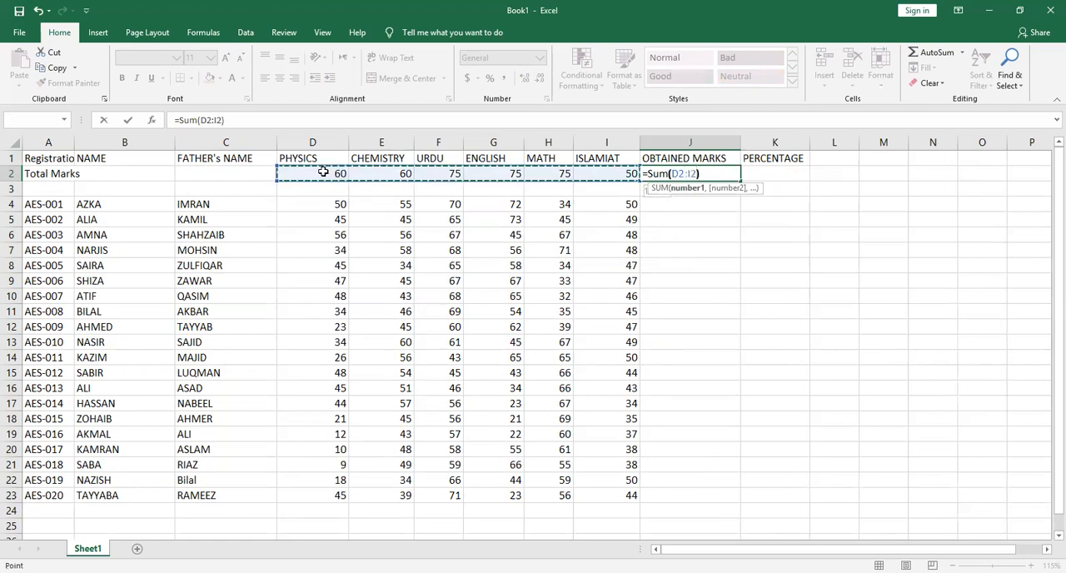
text())
key(Return)
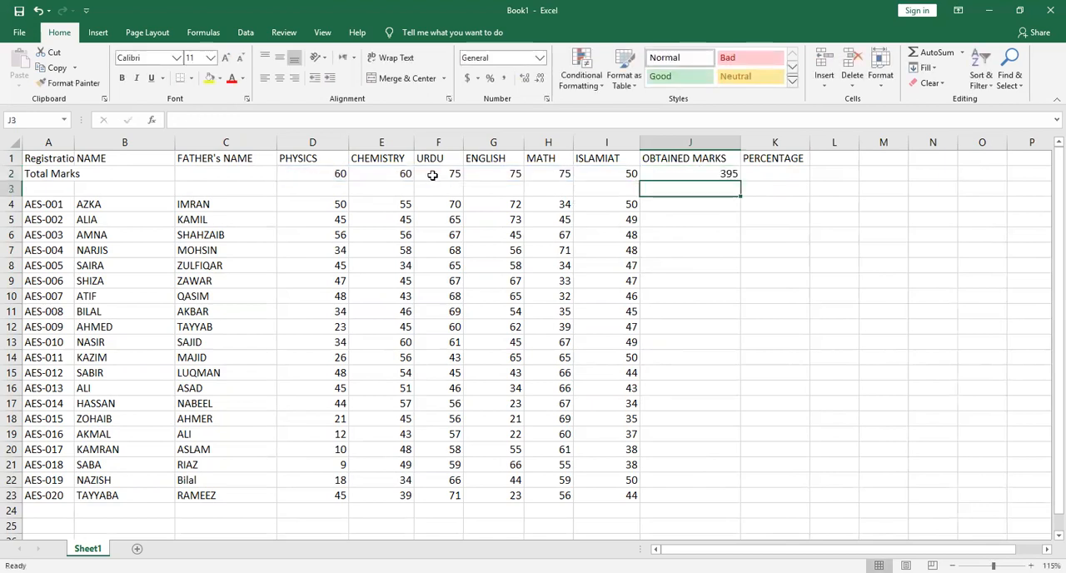
click(736, 173)
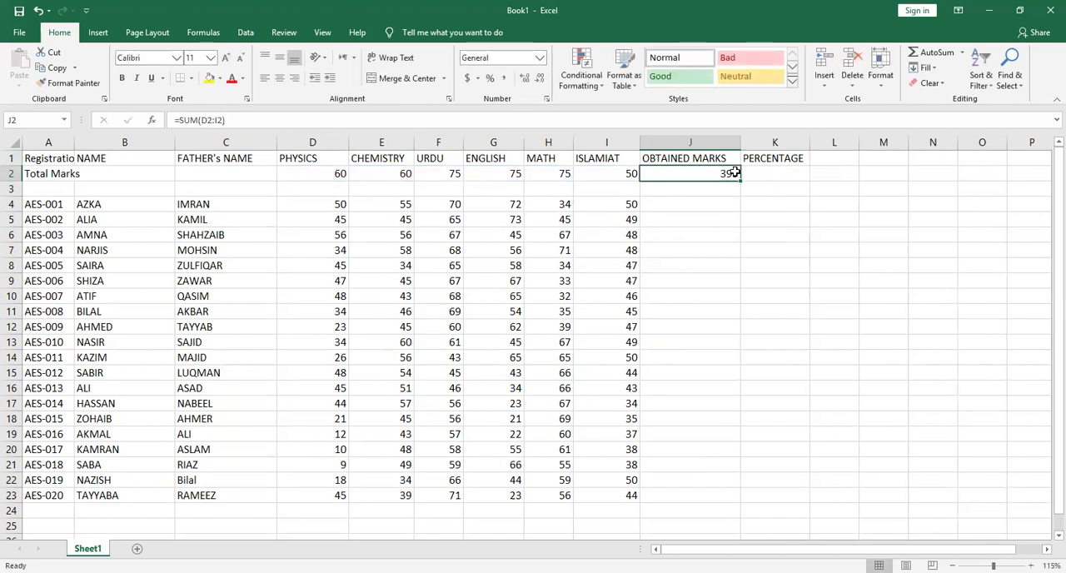
drag(740, 180, 737, 499)
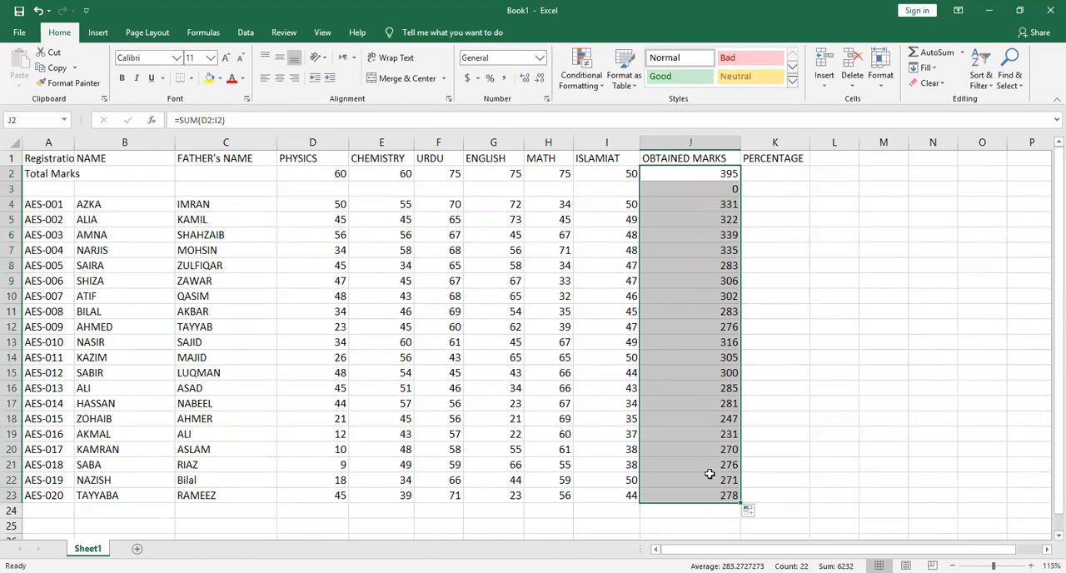
Enter the percentage formula =(J4/J2)*100 in cell K4
click(790, 172)
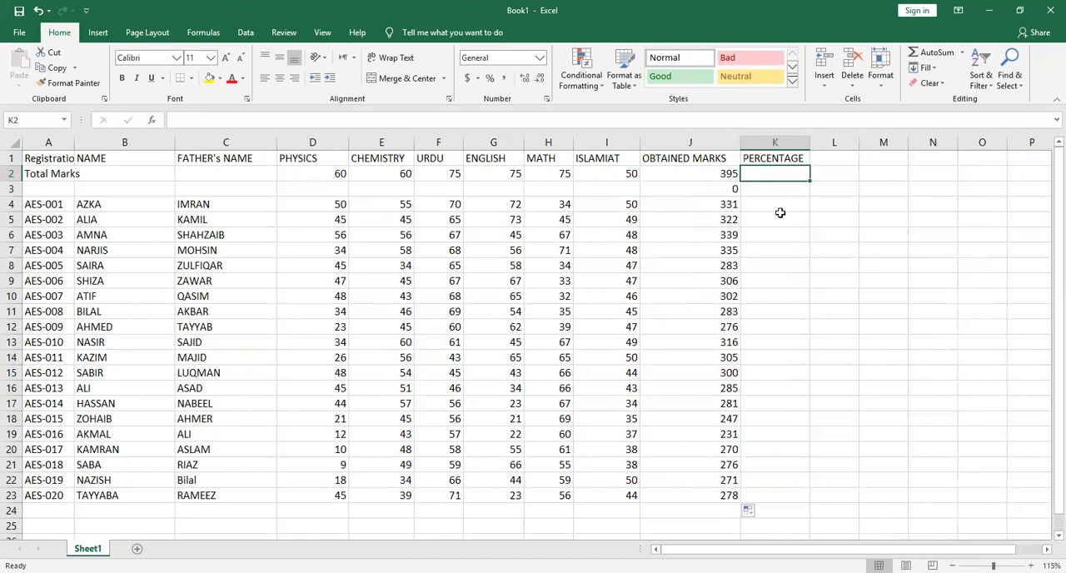
click(785, 203)
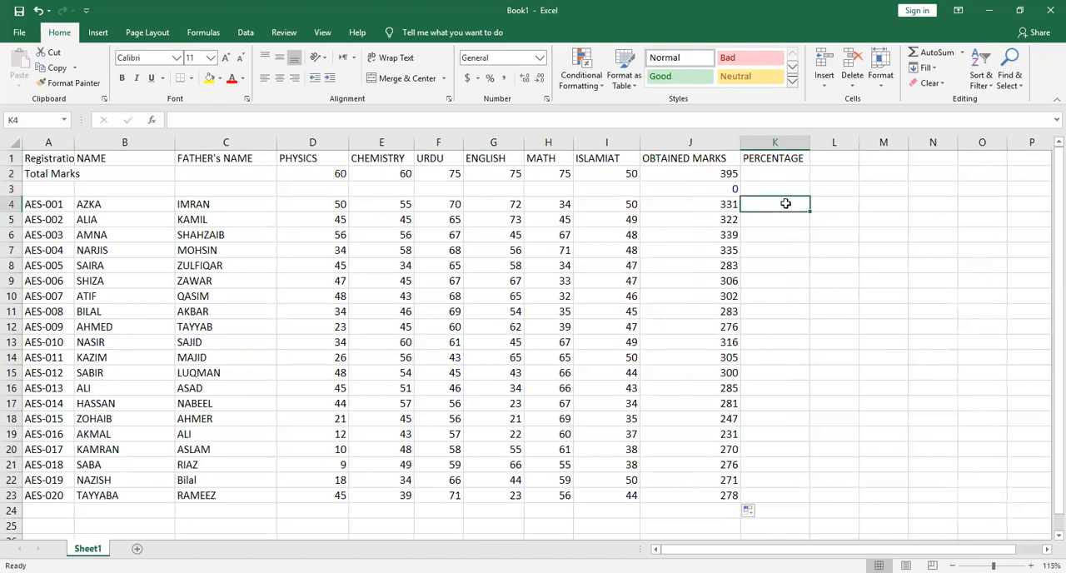
text(=)
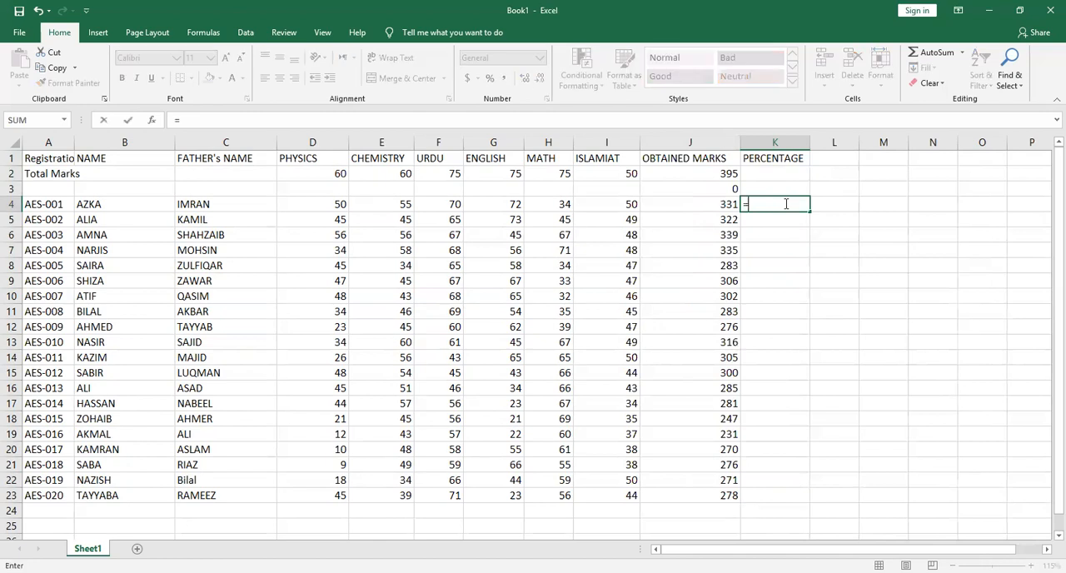
text(()
click(725, 203)
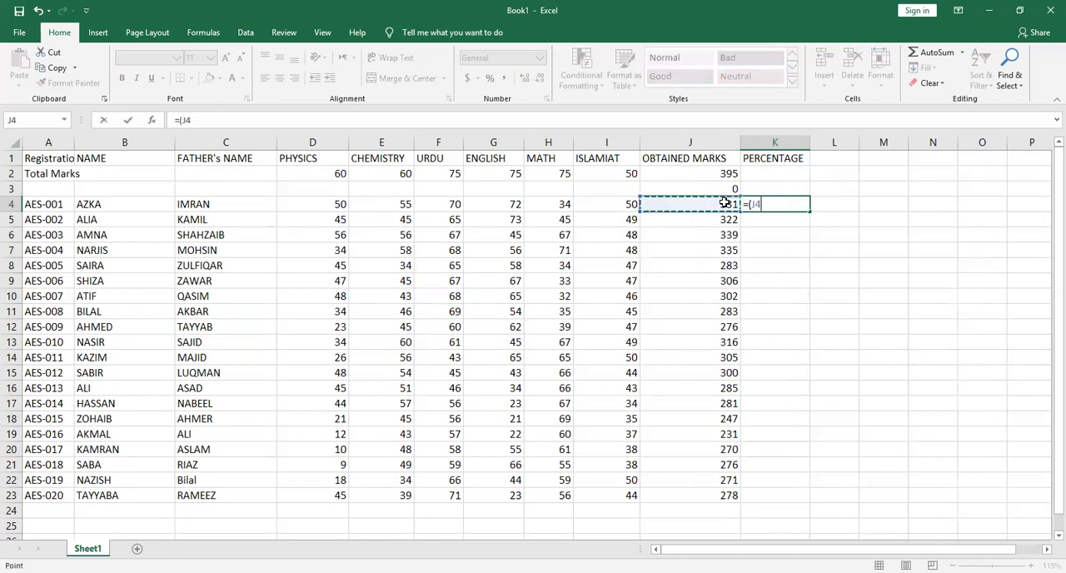
text(/)
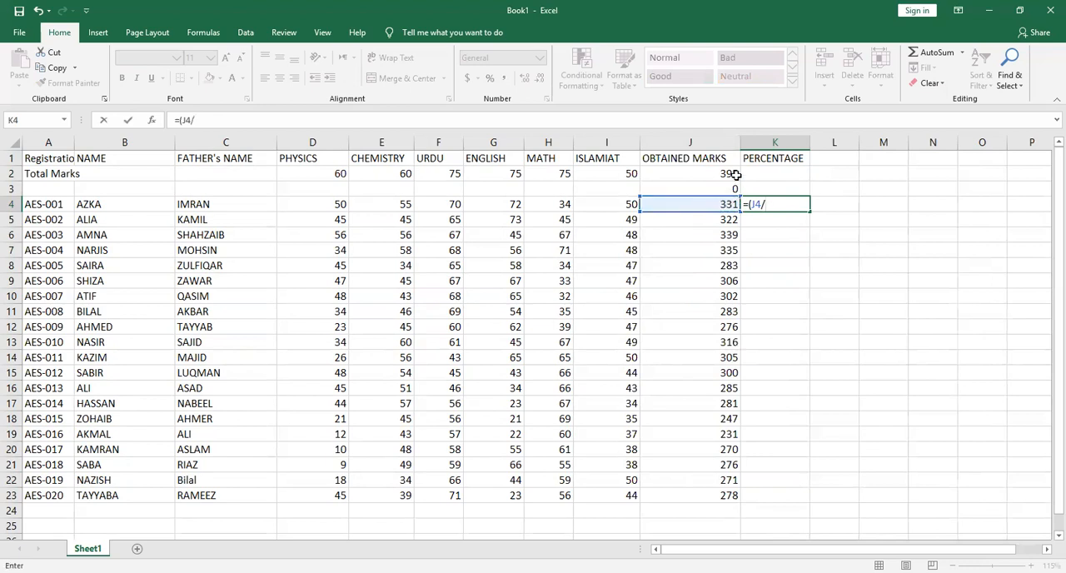
click(736, 173)
text())
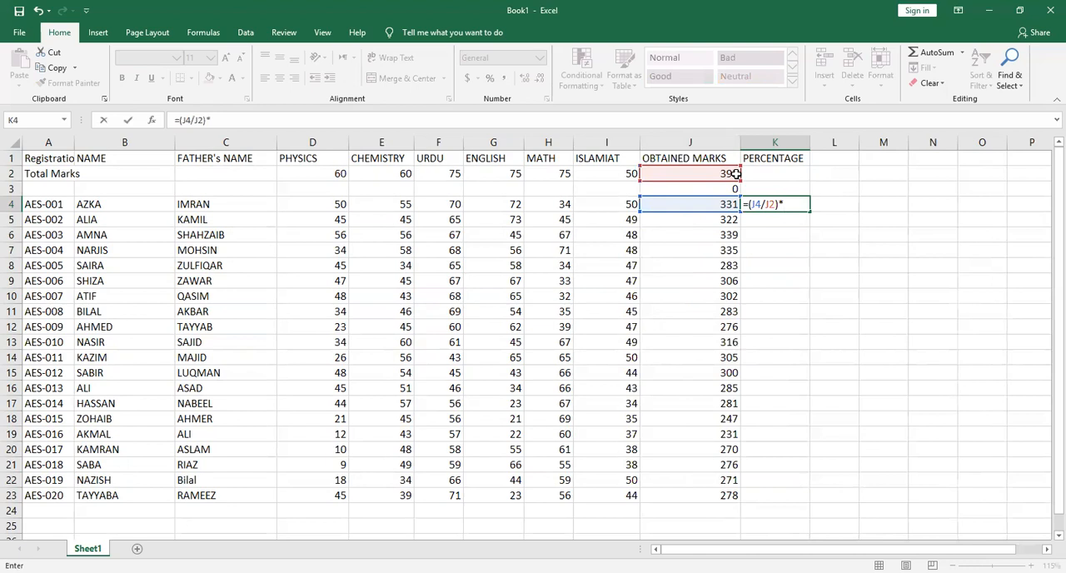
text(*100)
key(Return)
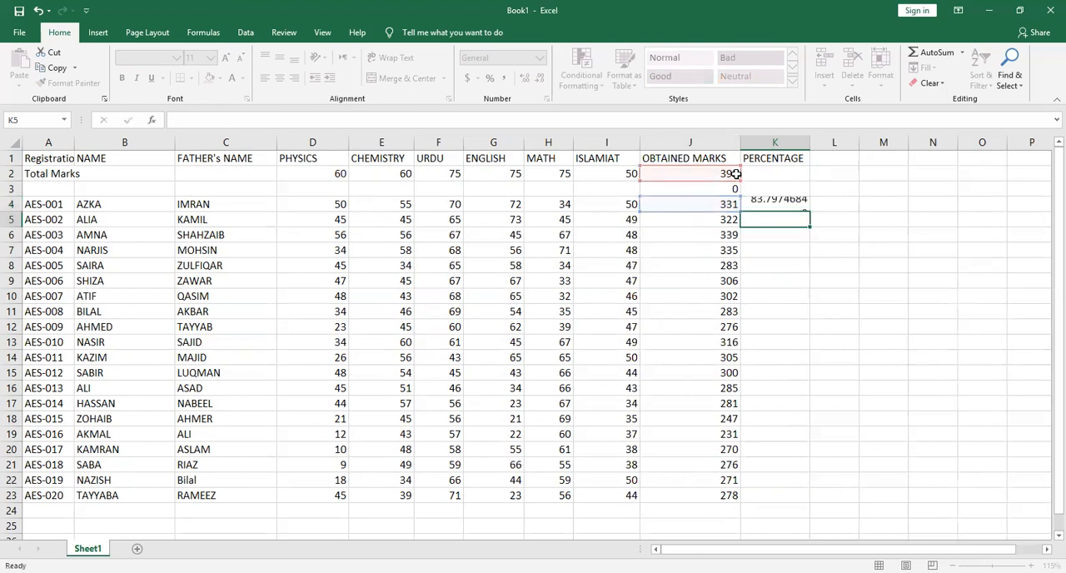
Try to fill the percentage formula from K4 down through K23, and undo the fill
click(795, 204)
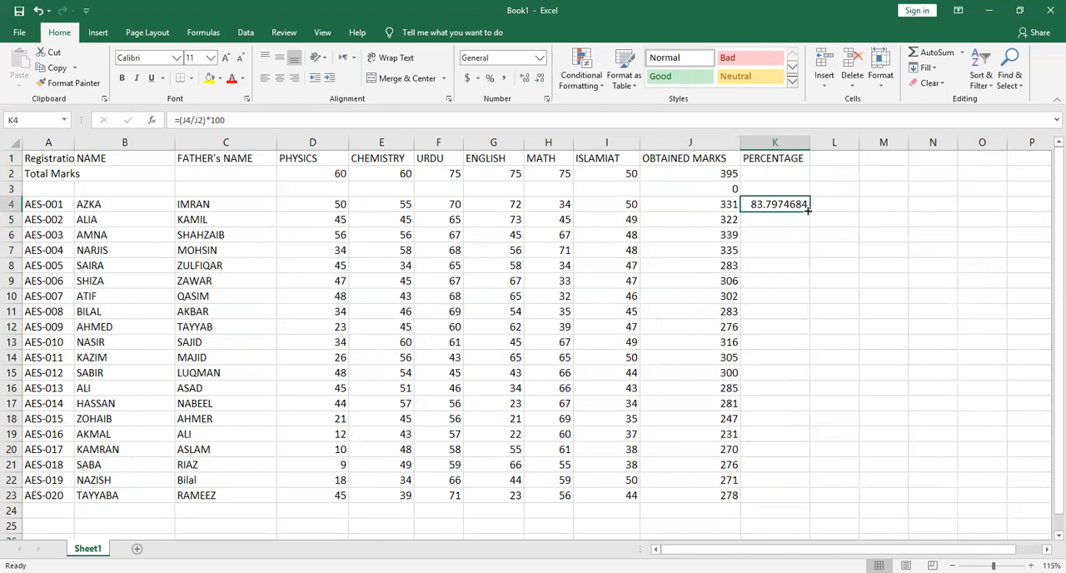
drag(807, 209, 819, 498)
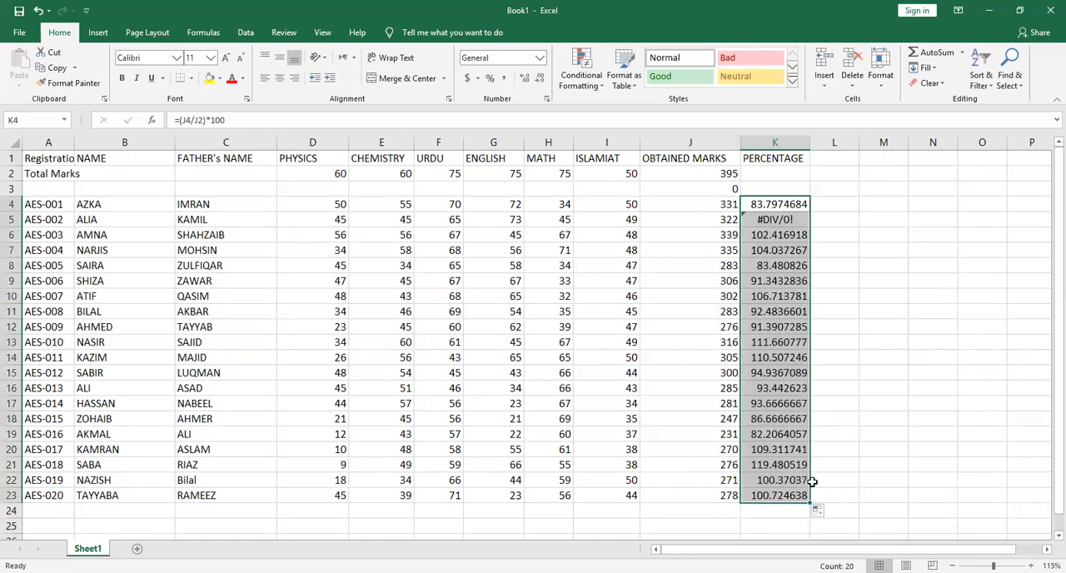
key(ctrl+z)
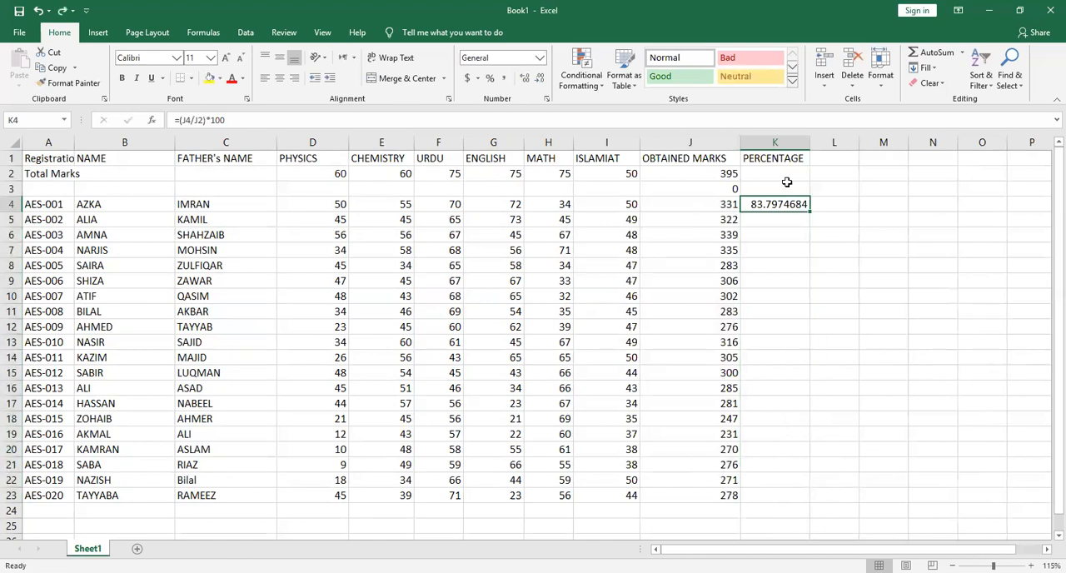
Try the percentage formula =(J5/J2)*100 in cell K5 and remove it again
click(718, 219)
click(775, 218)
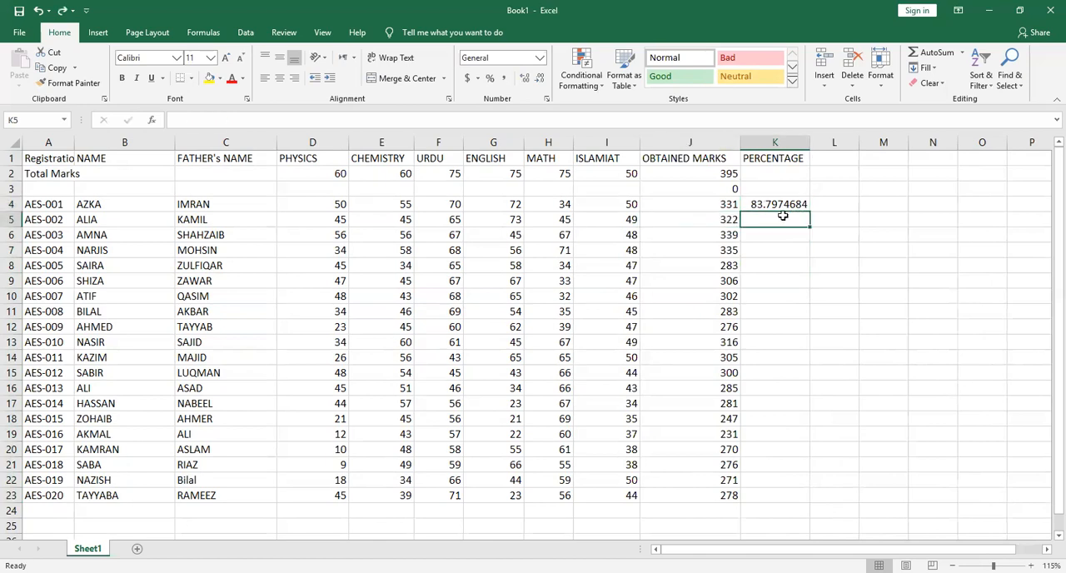
text(=()
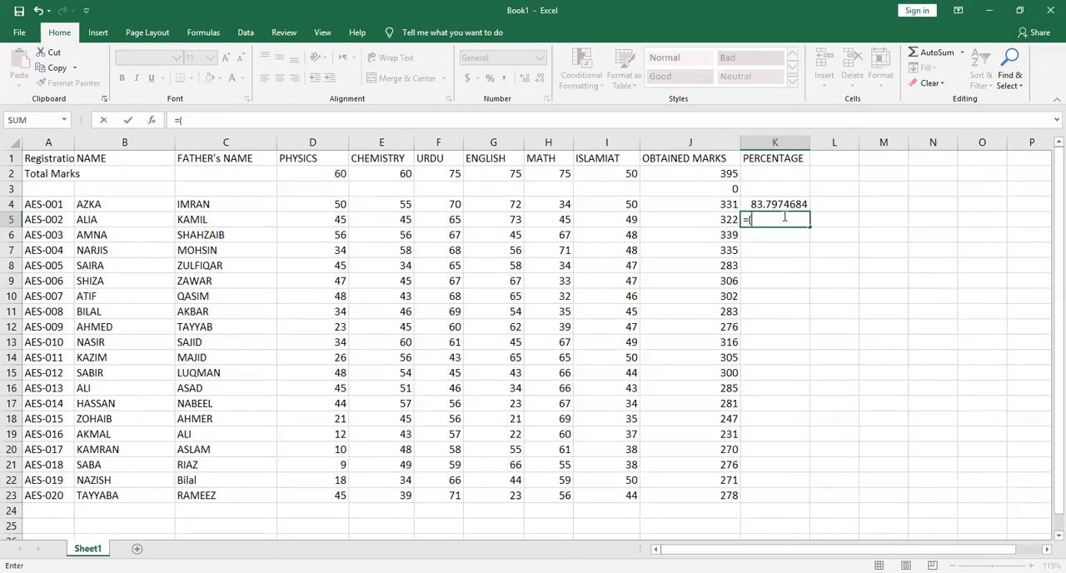
click(720, 218)
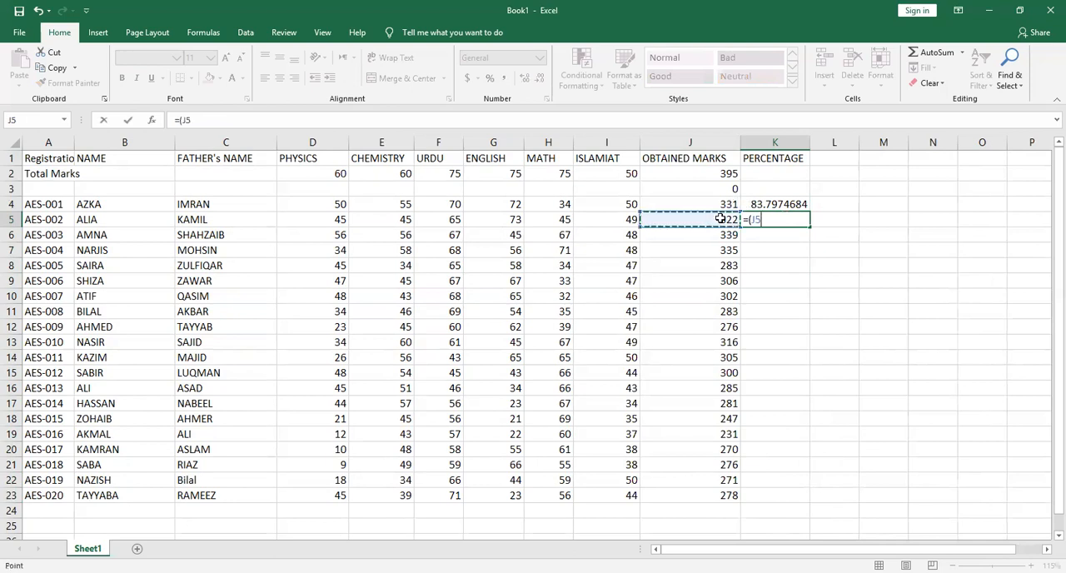
text(/)
click(727, 171)
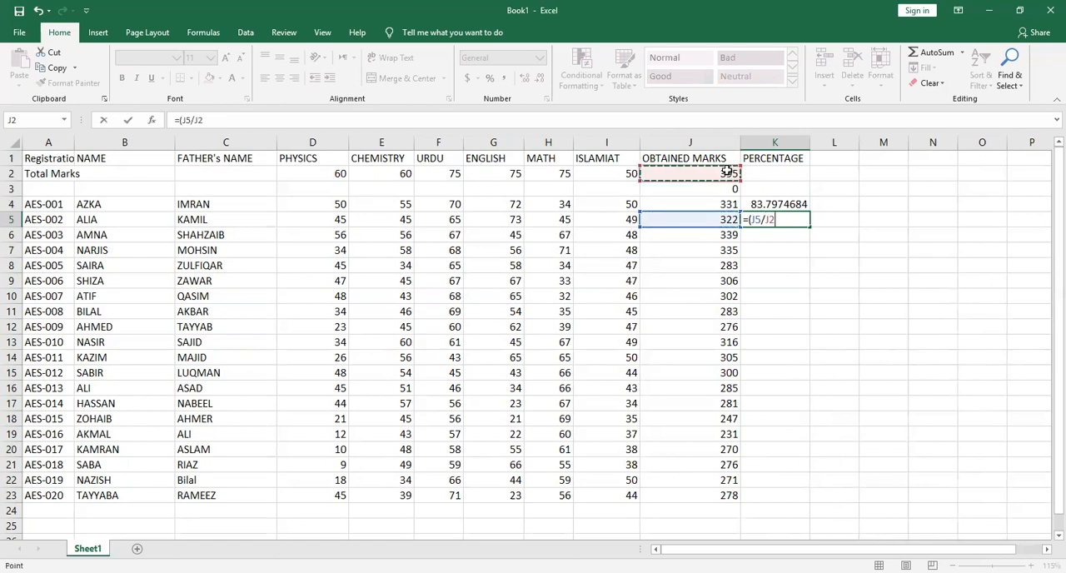
text()*100)
key(Return)
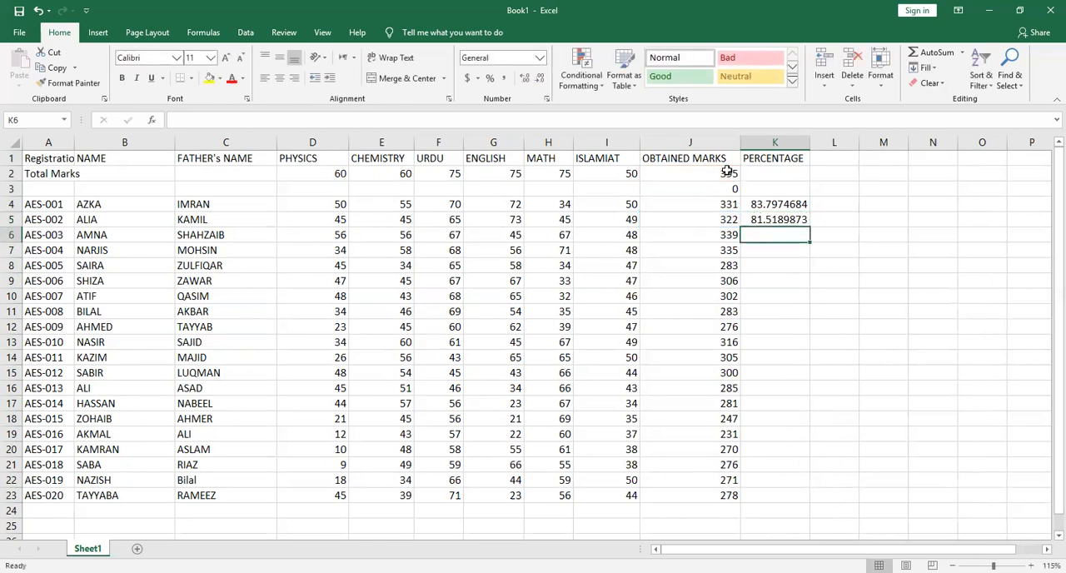
click(795, 218)
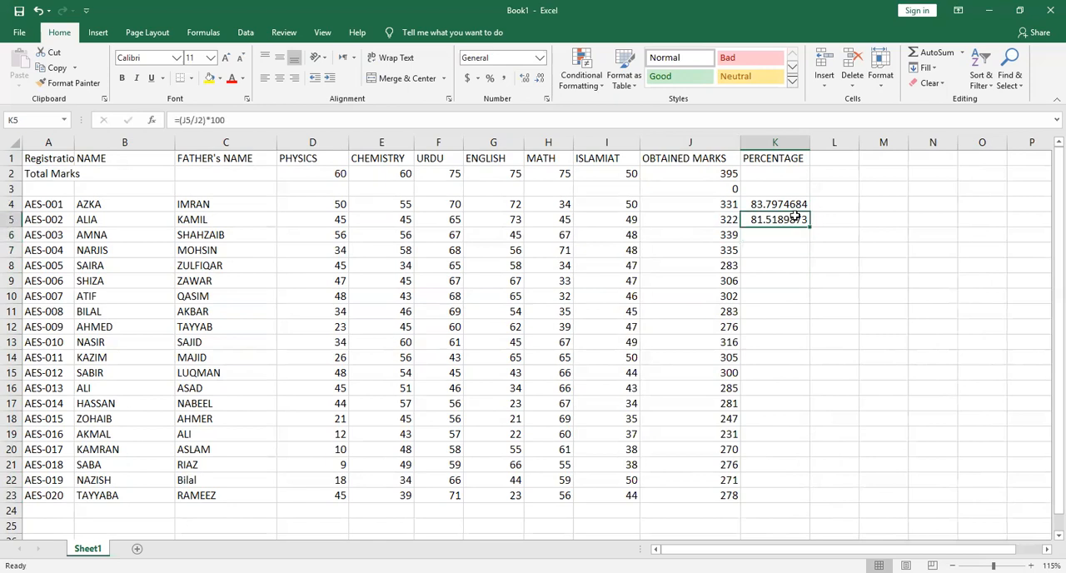
double_click(795, 218)
Replace the formula in cell K4 with =(J4/395)*100, using the fixed total marks
click(789, 204)
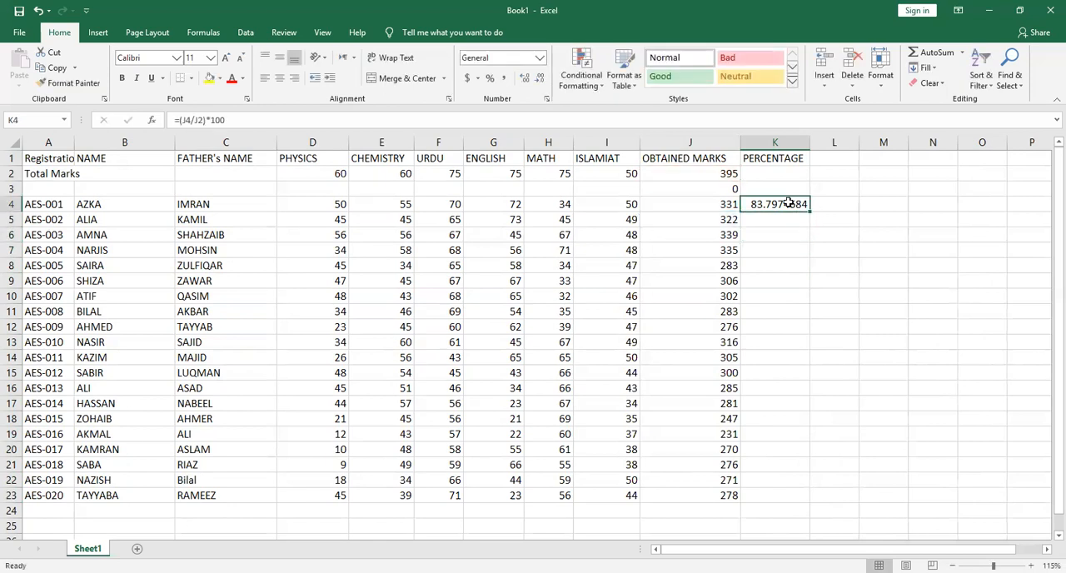
double_click(788, 203)
text(=)
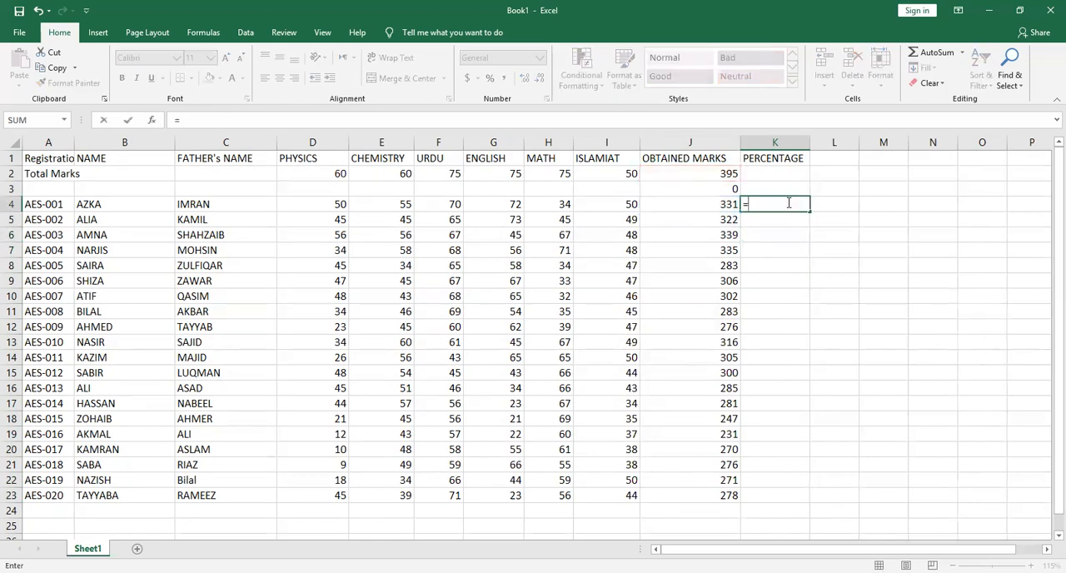
text(()
click(726, 203)
text(/)
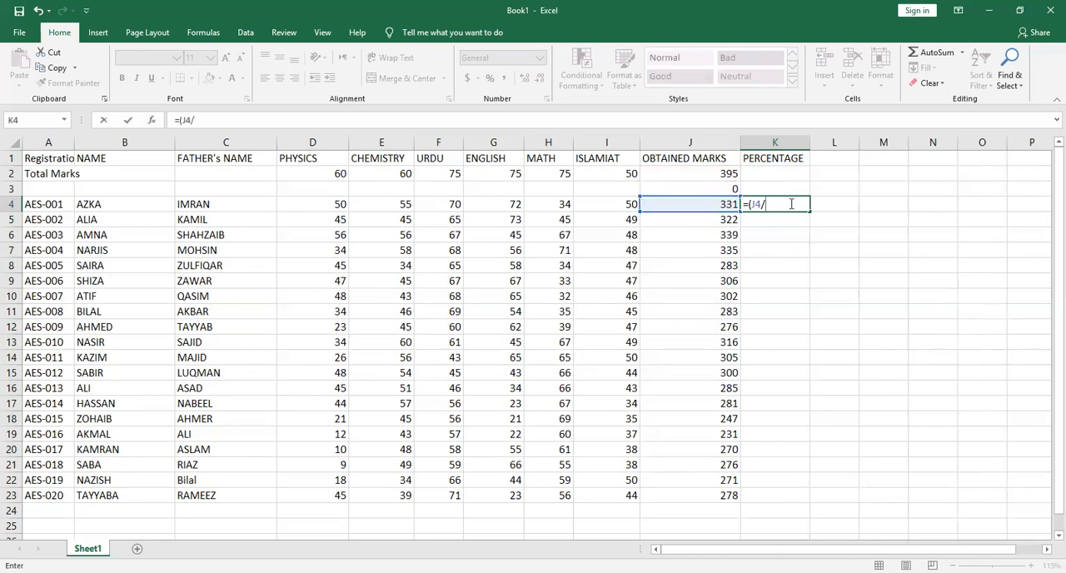
text(395)*100)
key(Return)
Fill the percentage formula from K4 down through K23
click(804, 207)
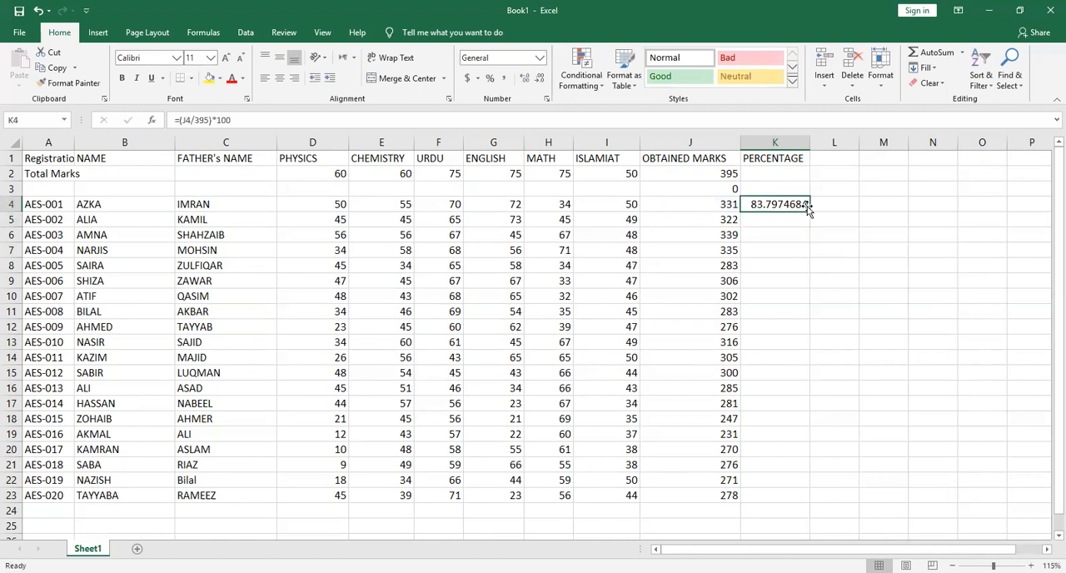
drag(810, 212, 805, 500)
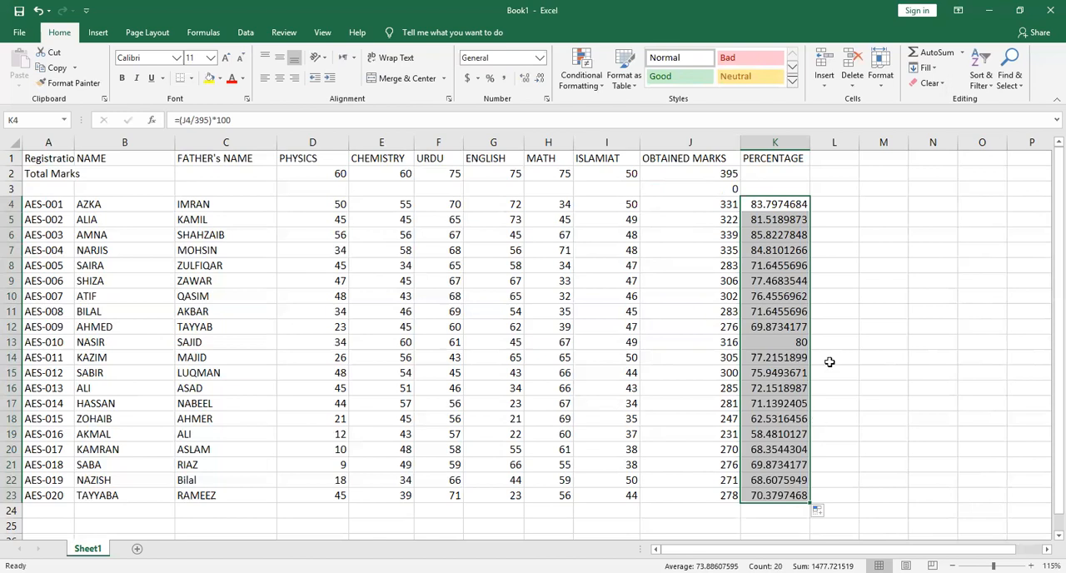
click(834, 200)
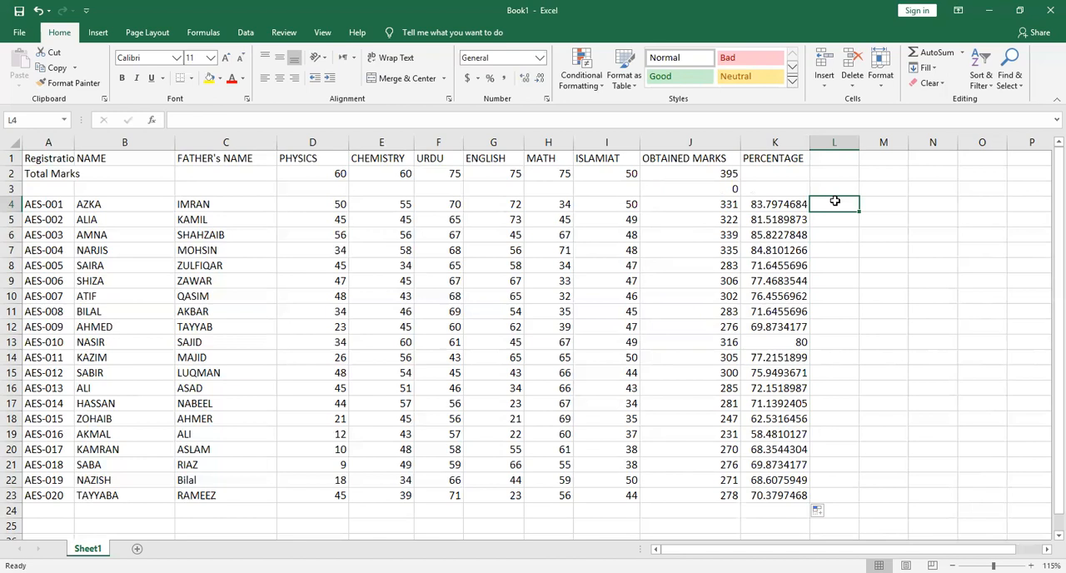
click(783, 204)
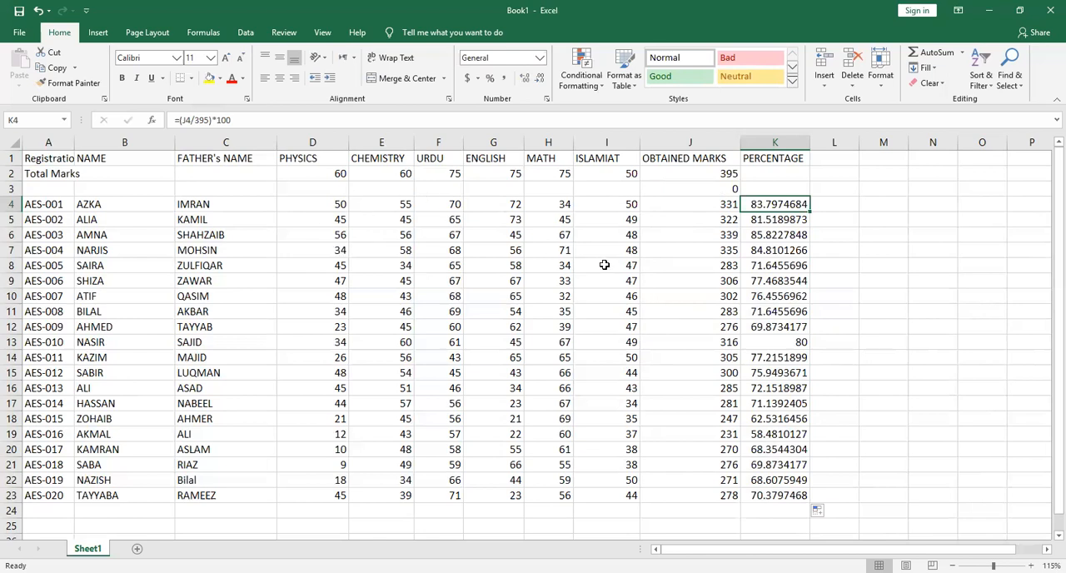
Change the MATH mark in cell H9 to 63
click(548, 280)
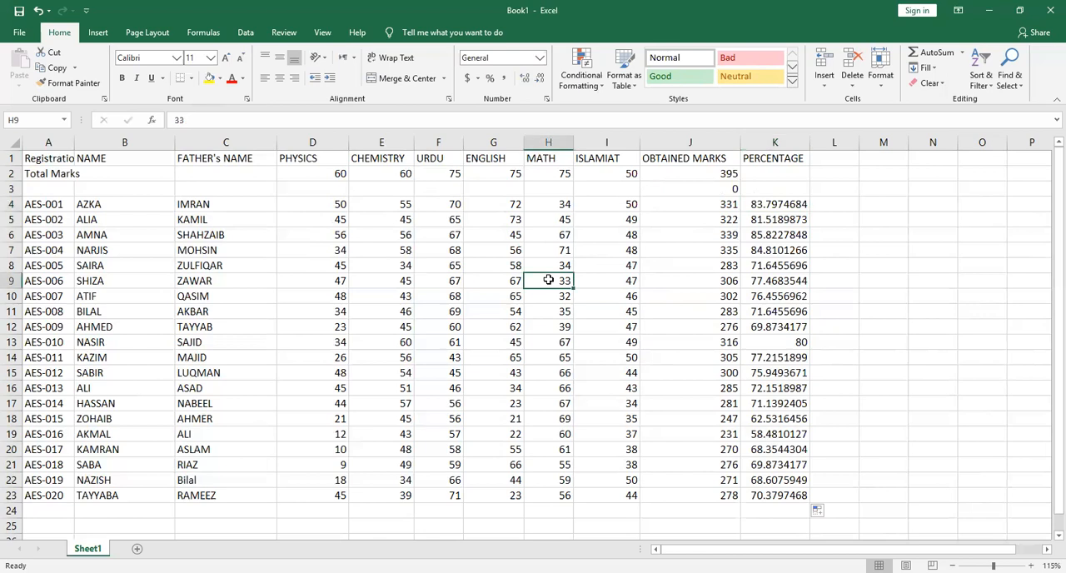
text(63)
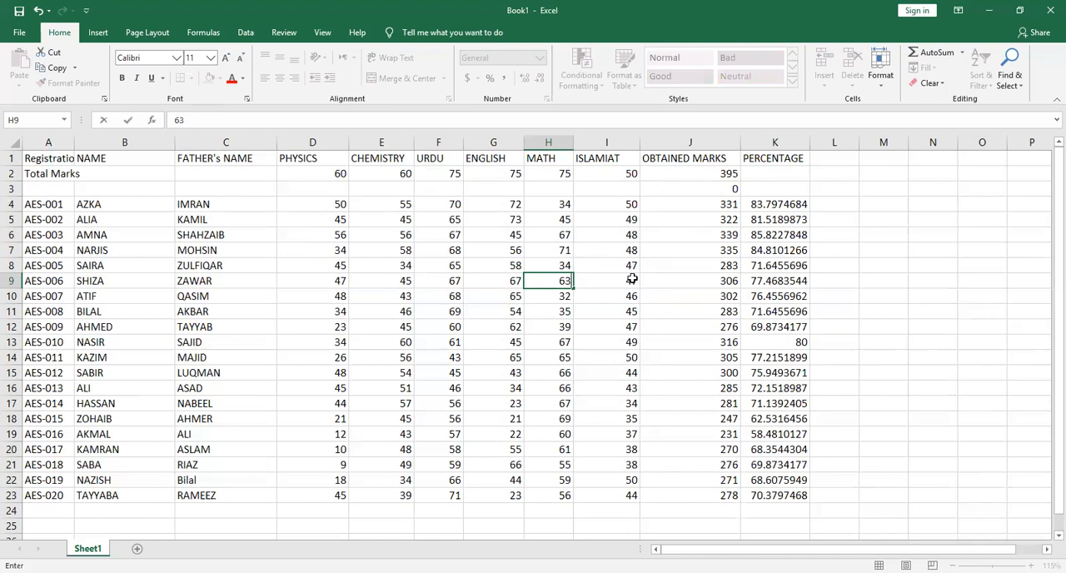
click(753, 282)
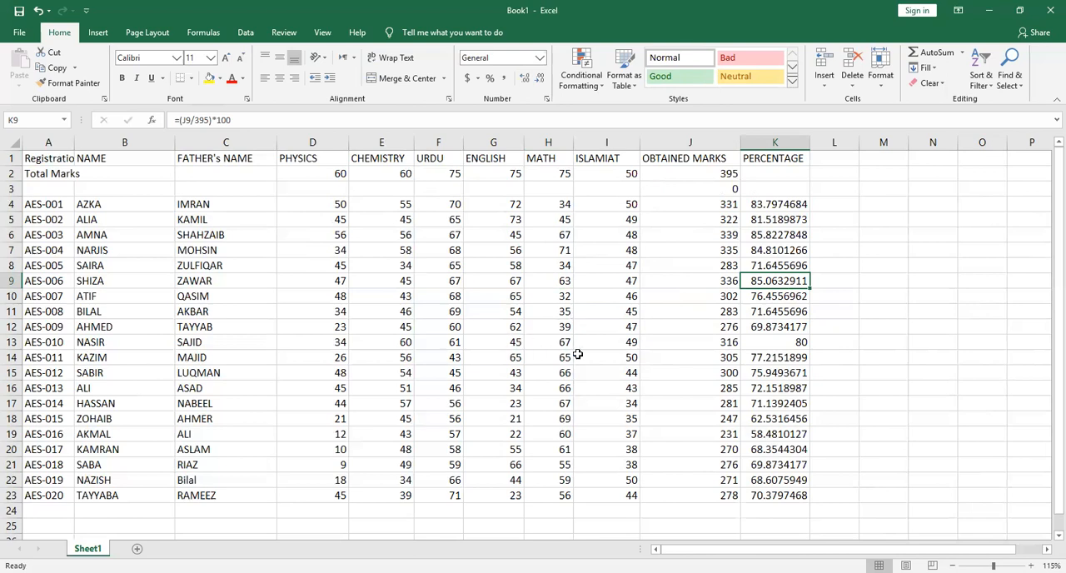
Replace the MATH mark in cell H14 with A
click(553, 357)
text(A)
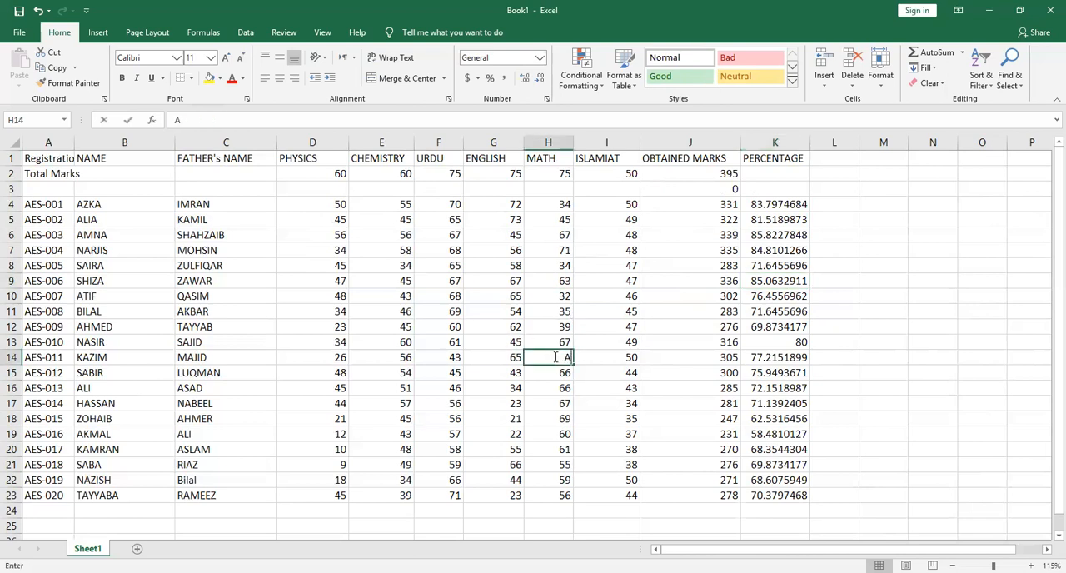
click(761, 364)
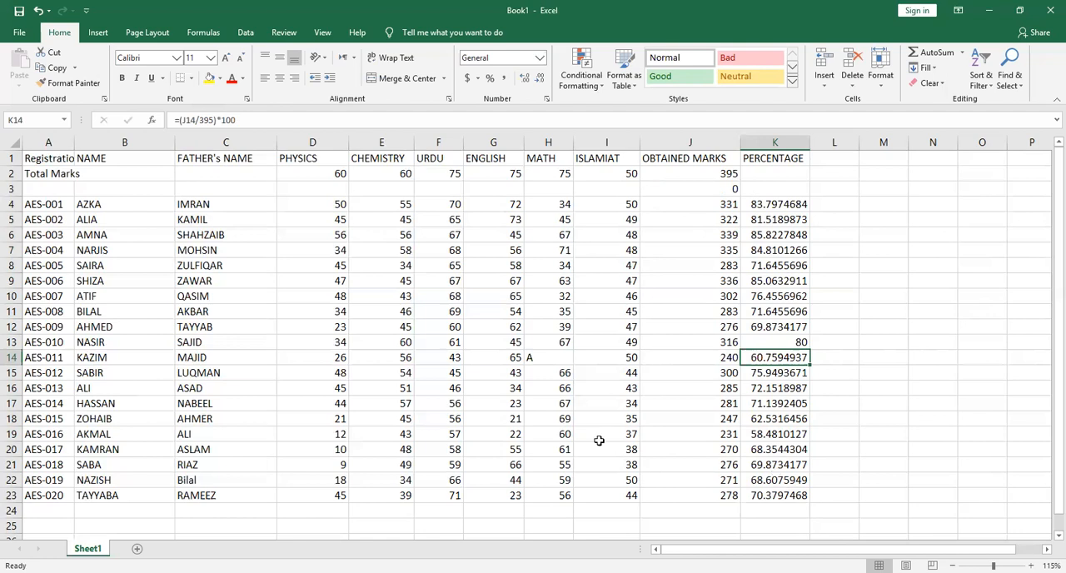
Select the whole marks table from A1 to K23, and release the selection
click(52, 161)
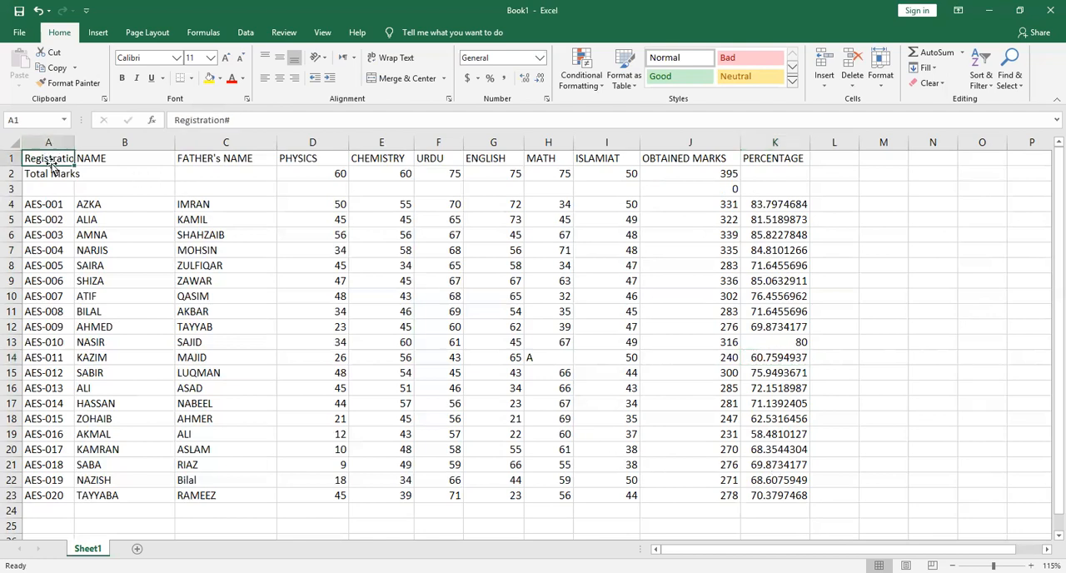
key(shift+Right)
key(shift+Right)
key(shift+Right)
key(shift+Right)
key(shift+Right)
key(shift+Right)
key(shift+Right)
key(shift+Right)
key(shift+Right)
key(shift+Right)
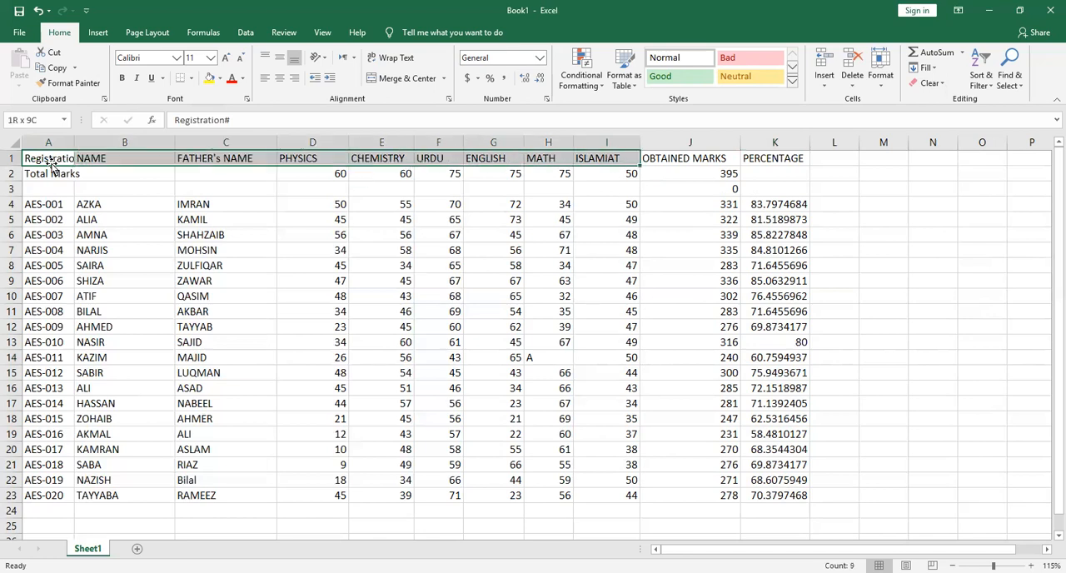
key(shift+Down)
key(shift+Down)
key(shift+Down)
key(shift+Down)
key(shift+Down)
key(shift+Down)
key(shift+Down)
key(shift+Down)
key(shift+Down)
key(shift+Down)
key(shift+Down)
key(shift+Down)
key(shift+Down)
key(shift+Down)
key(shift+Down)
key(shift+Down)
key(shift+Down)
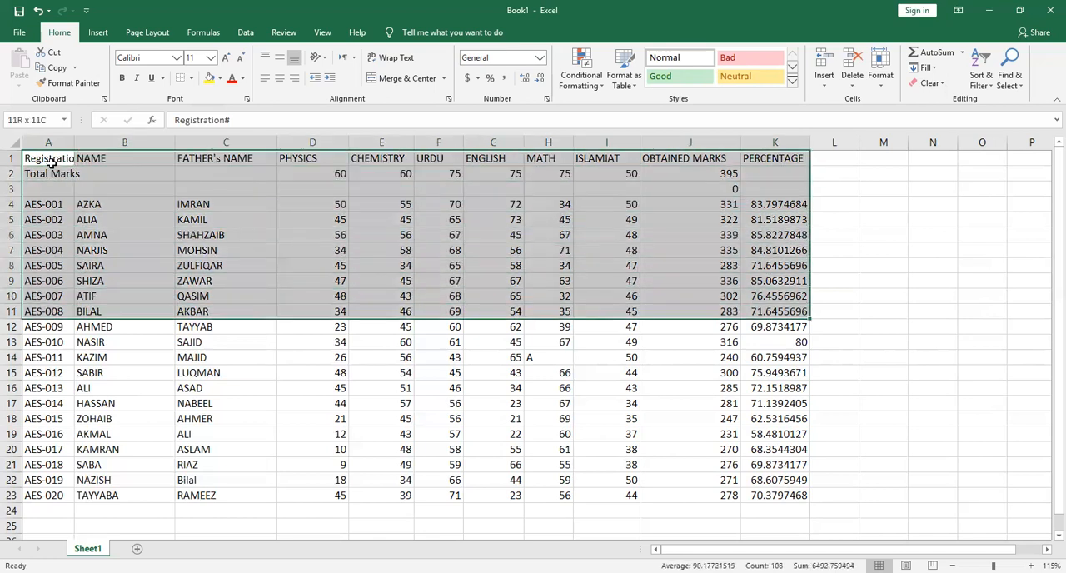
key(shift+Down)
key(shift+Down)
key(shift+Down)
key(shift+Down)
key(shift+Down)
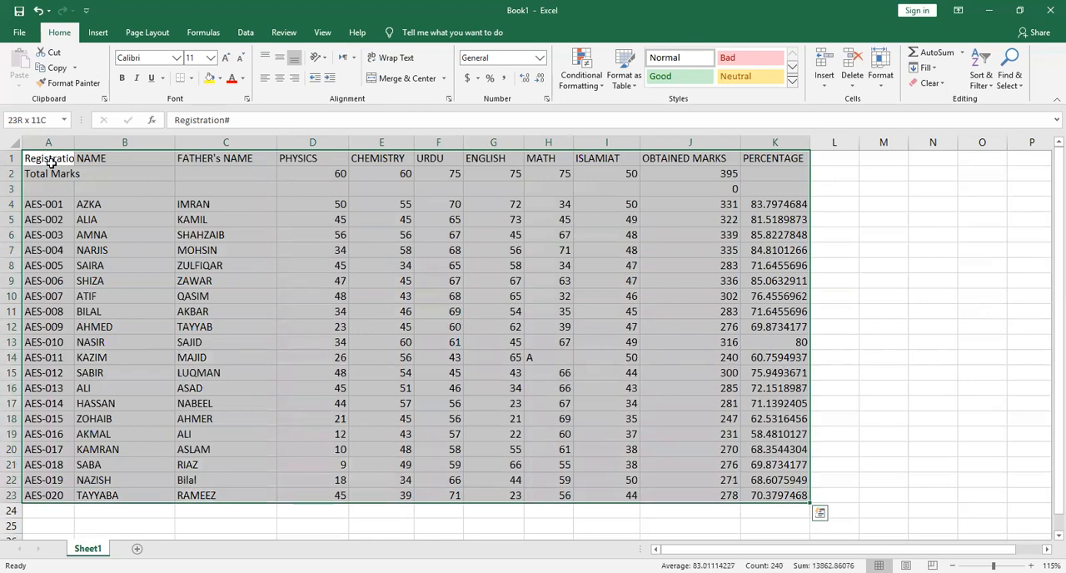
key(shift+Up)
key(shift+Up)
key(shift+Down)
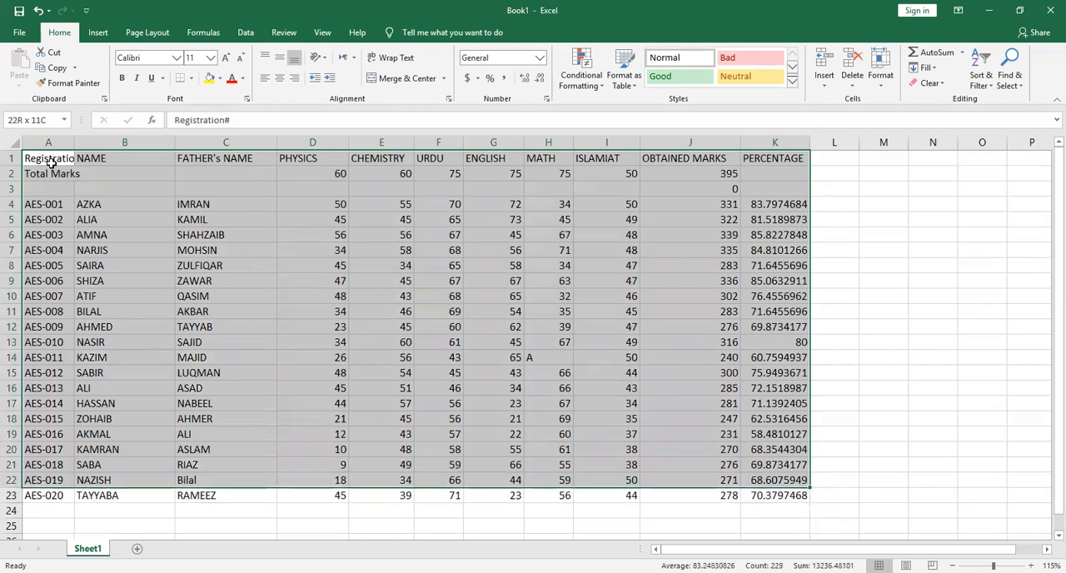
key(shift+Down)
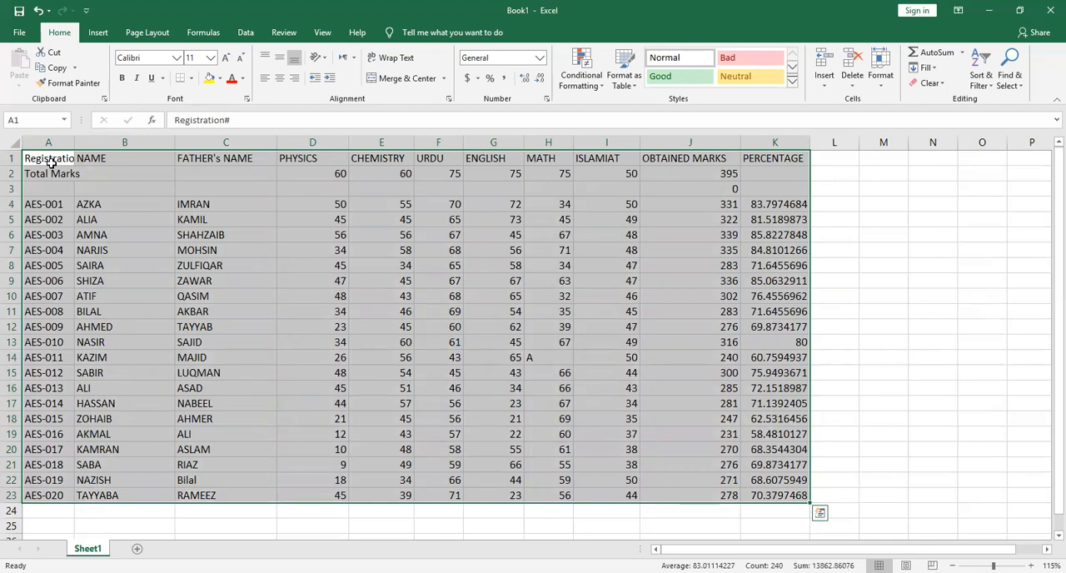
click(340, 204)
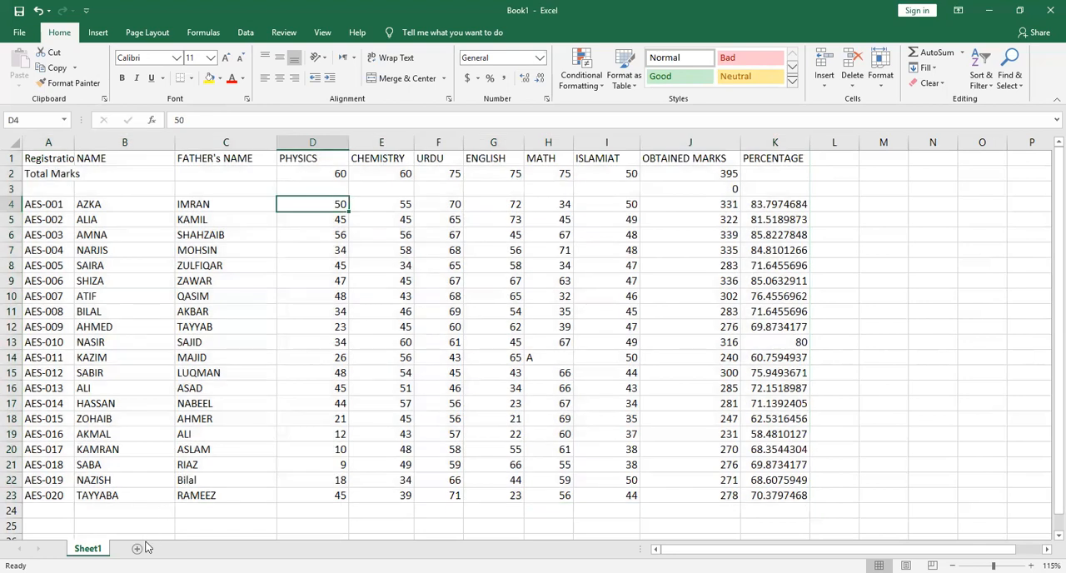
Copy the registration, name and father's name columns, cells A1 to C23, and add a new worksheet
click(44, 160)
key(shift+Right)
key(shift+Right)
key(shift+Down)
key(shift+Down)
key(shift+Down)
key(shift+Down)
key(shift+Down)
key(shift+Down)
key(shift+Down)
key(shift+Down)
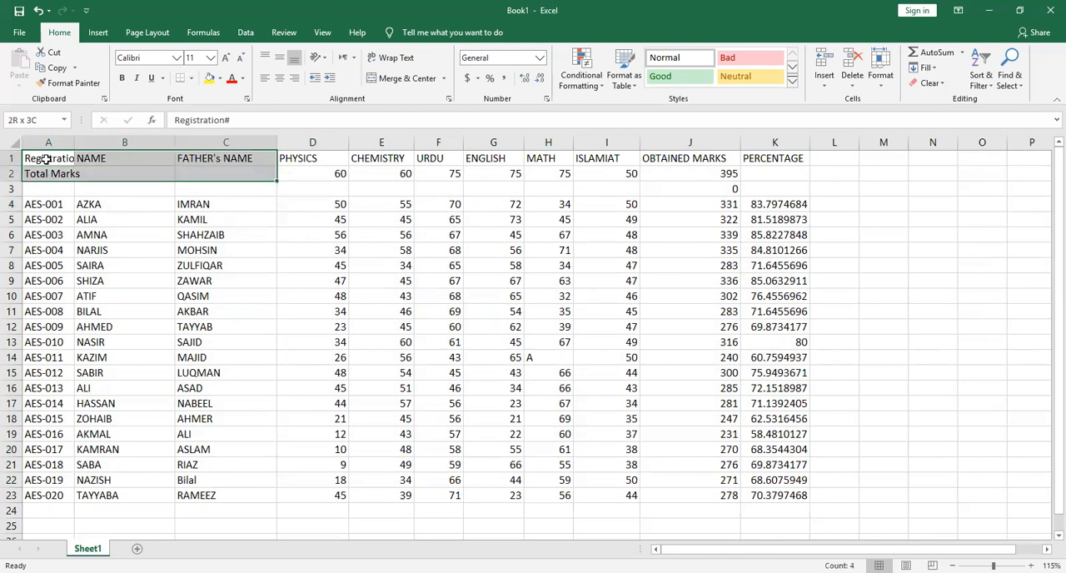
key(shift+Down)
key(shift+Down)
key(shift+Down)
key(shift+Down)
key(shift+Down)
key(shift+Down)
key(shift+Down)
key(shift+Down)
key(shift+Down)
key(shift+Down)
key(shift+Down)
key(shift+Down)
key(shift+Down)
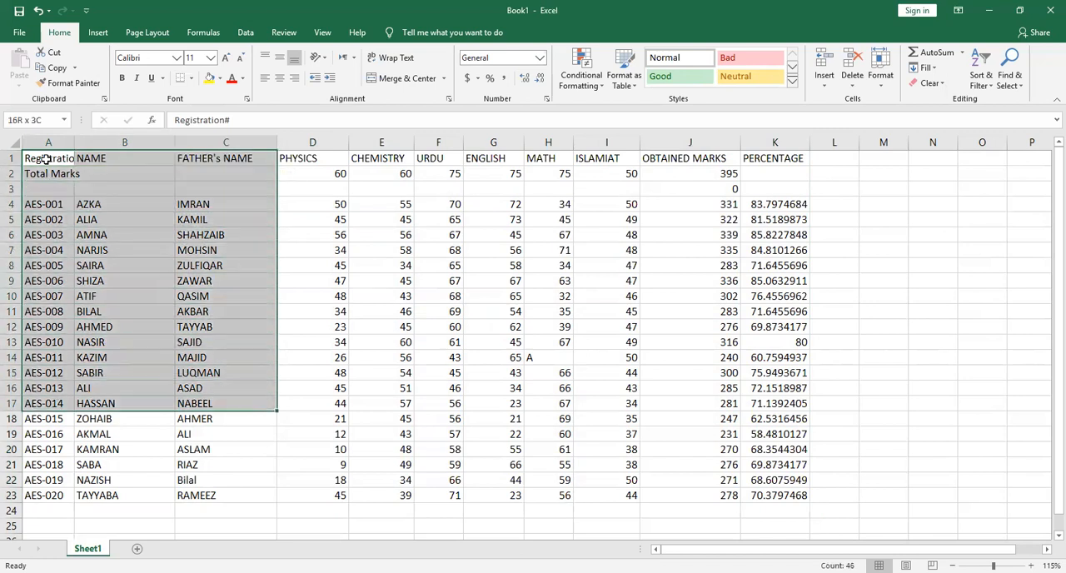
key(shift+Down)
key(ctrl+c)
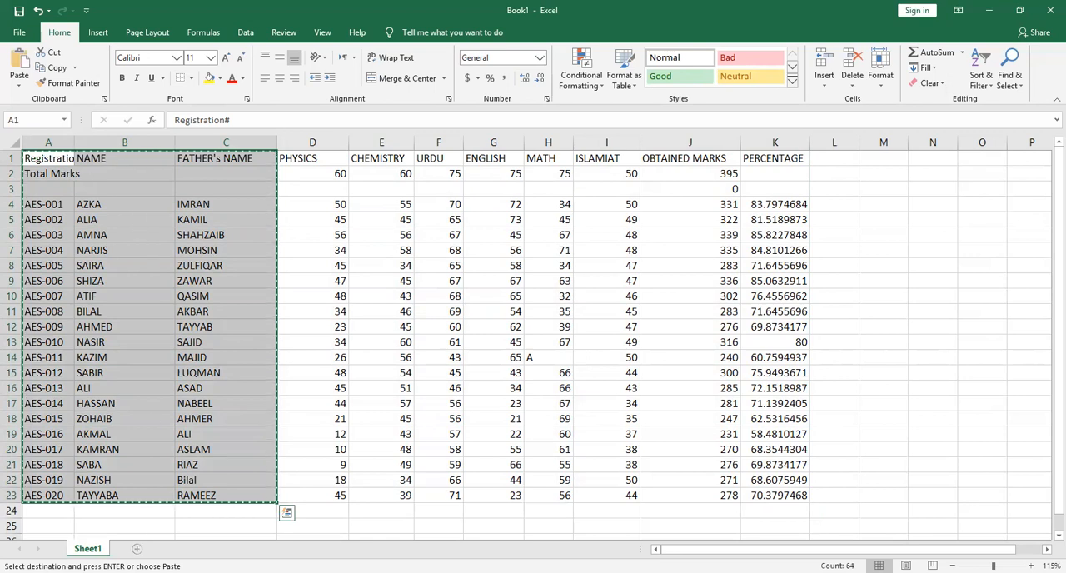
click(137, 548)
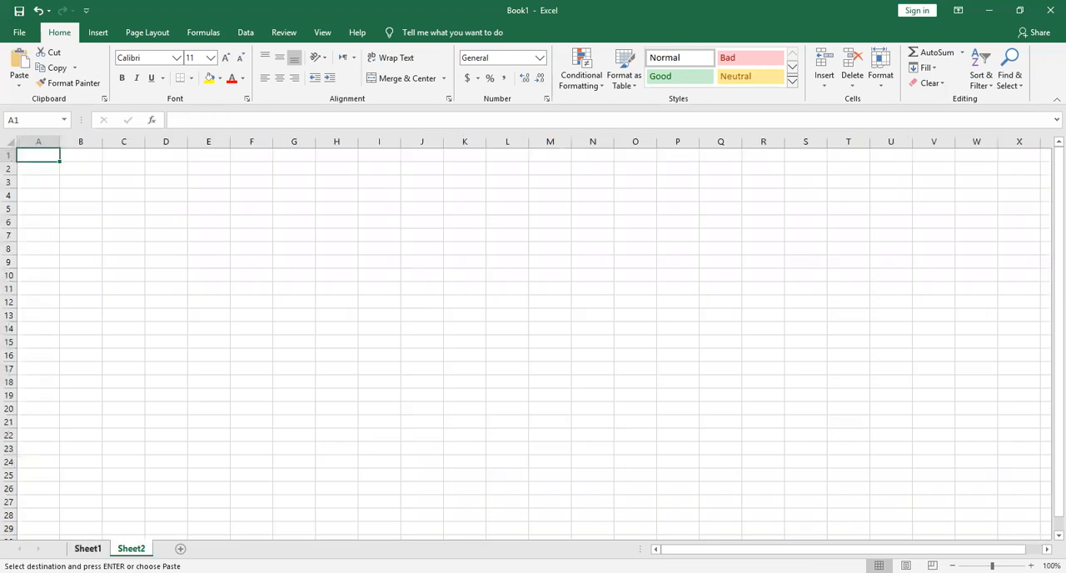
Enter Class in cell A1 of Sheet1, and rename that sheet Class 9 May
click(87, 549)
text(Class)
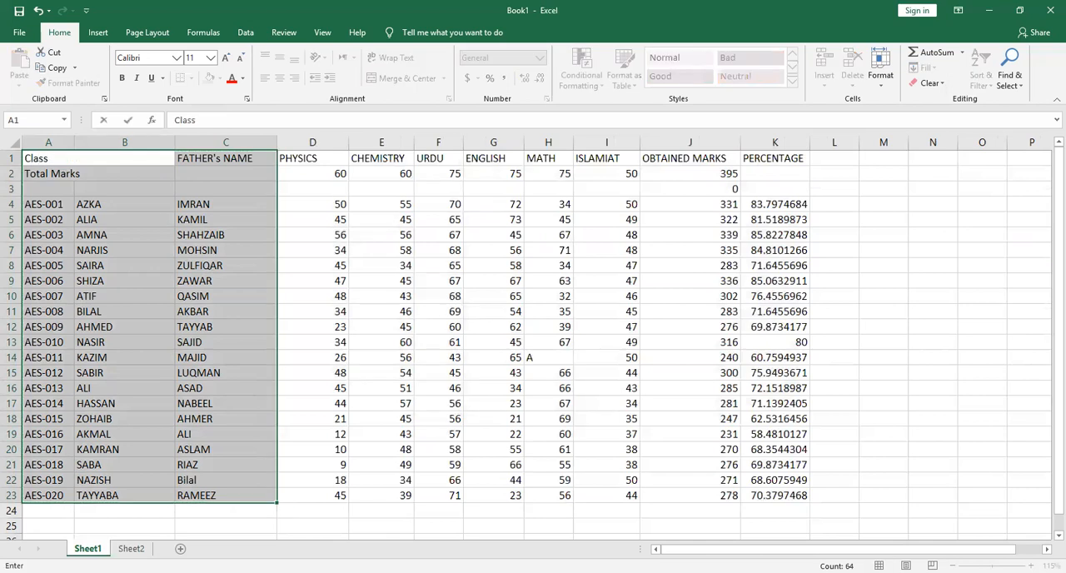
double_click(96, 548)
text(Class 9 Ma)
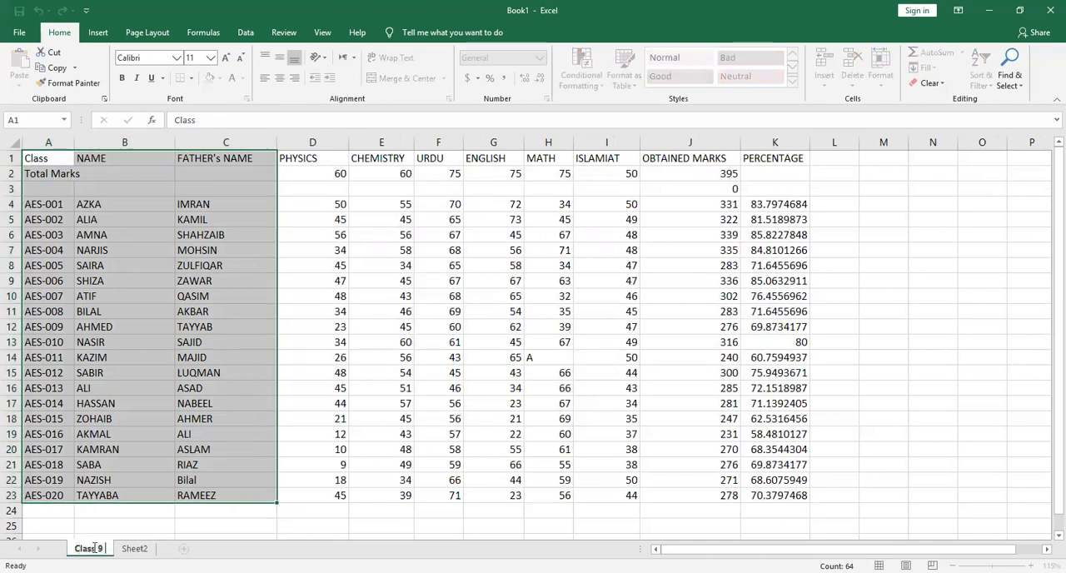
text(y)
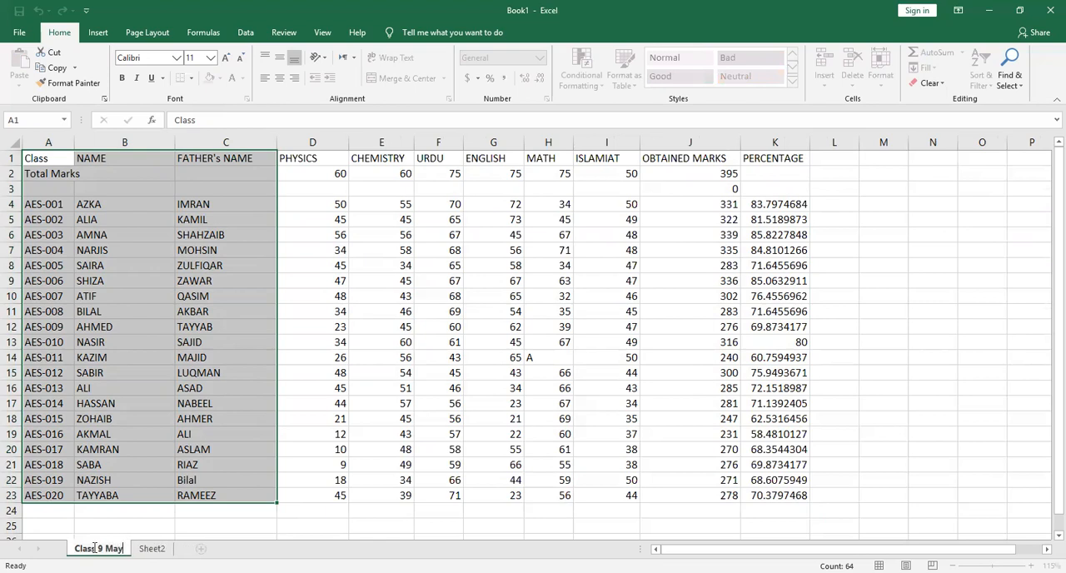
Rename the Sheet2 worksheet as June
click(158, 548)
double_click(160, 548)
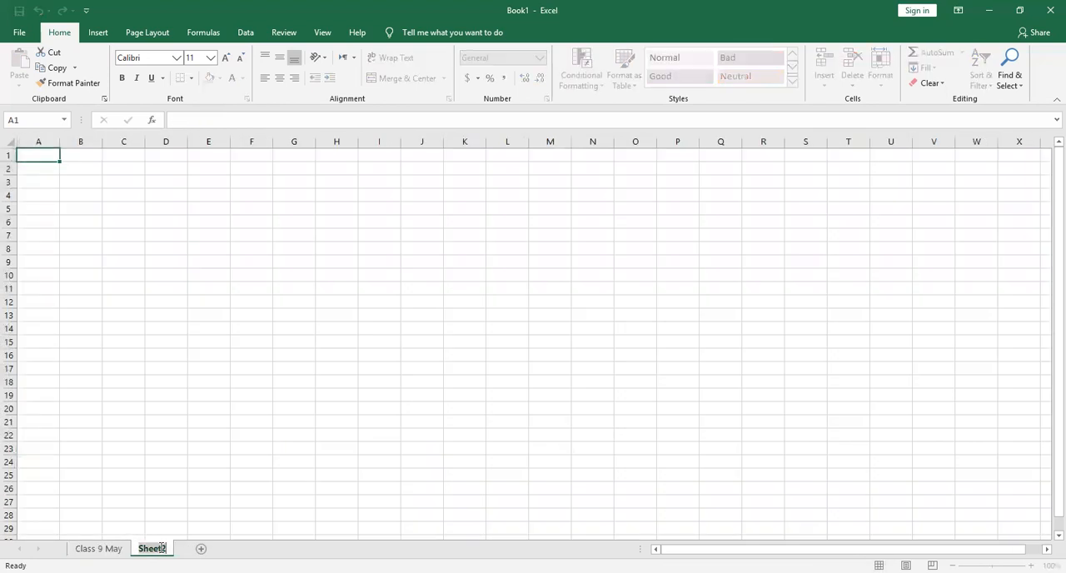
text(C)
text(June)
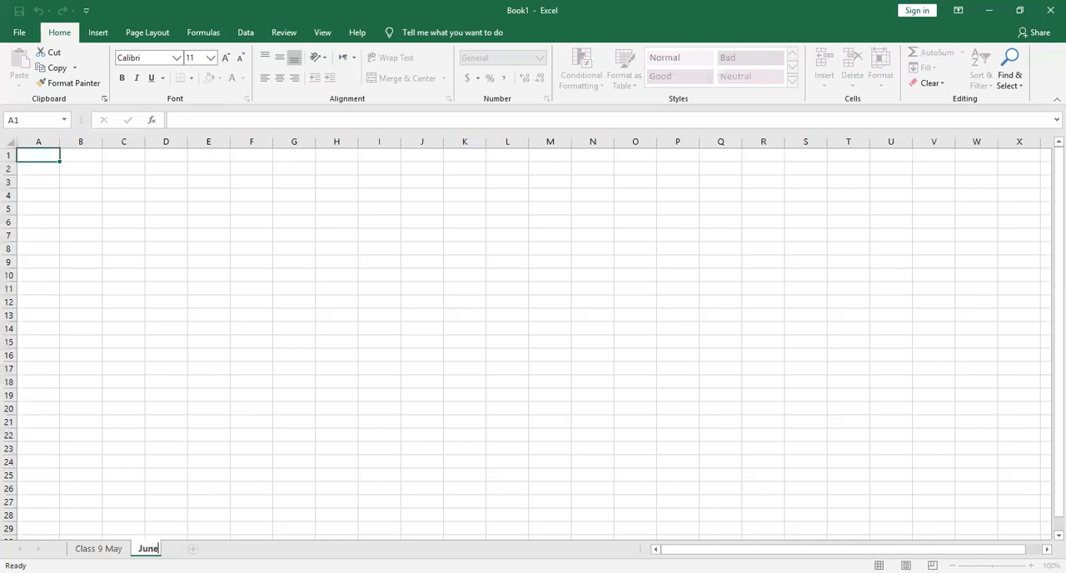
click(40, 156)
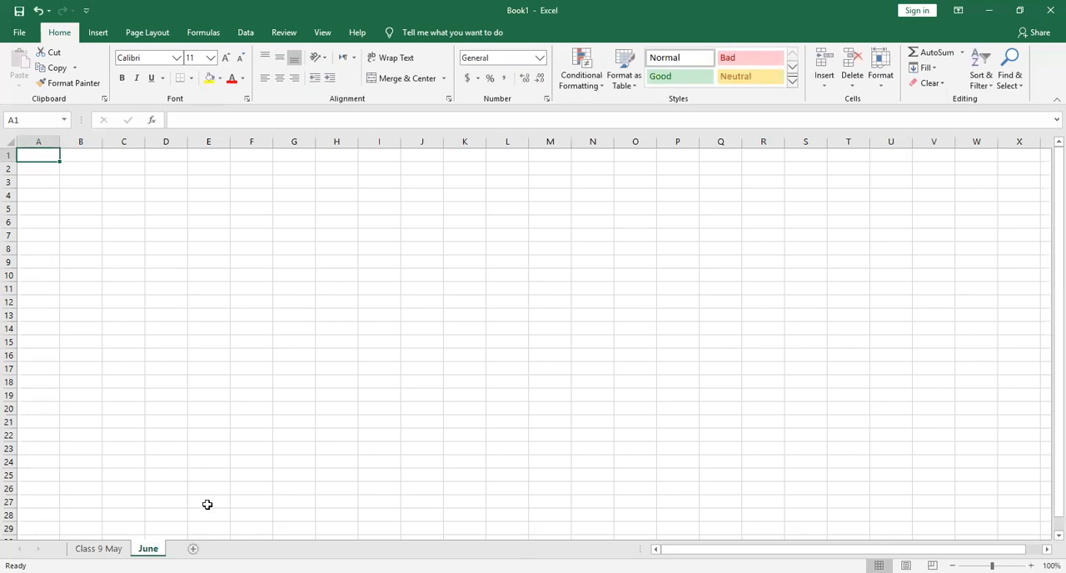
Copy cells A1 to C23 from the Class 9 May sheet and paste them at A1 of the June sheet
click(98, 548)
key(ctrl+c)
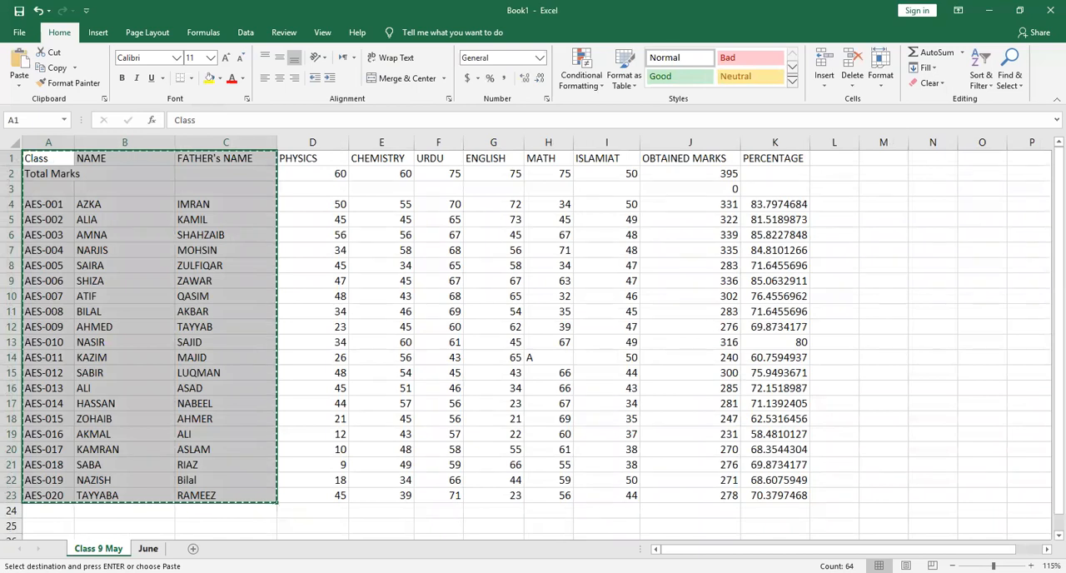
click(148, 548)
key(ctrl+v)
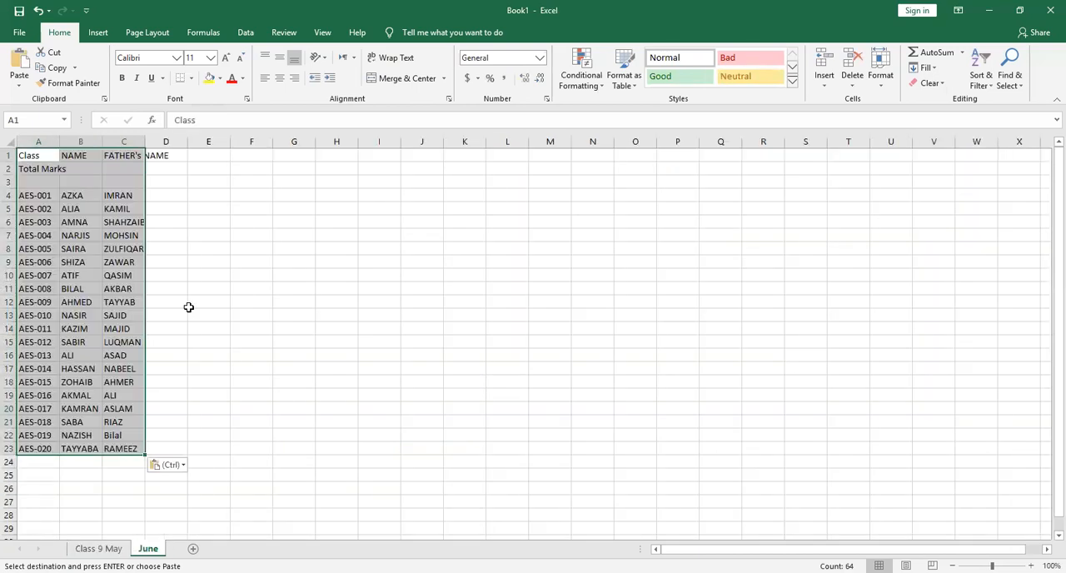
Widen columns A, B and C of the June sheet so their text fits
click(36, 143)
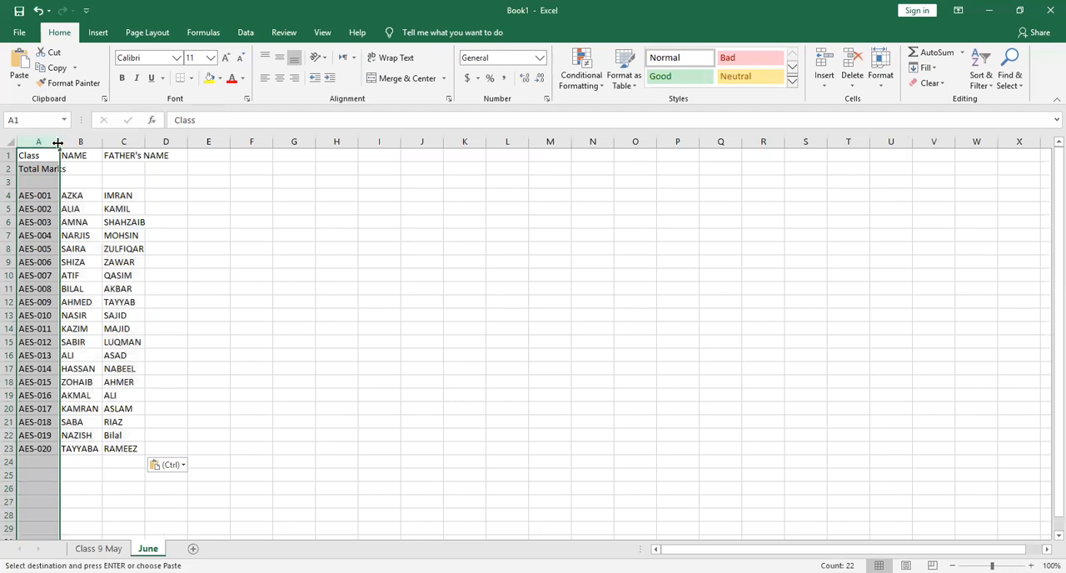
drag(58, 142, 187, 142)
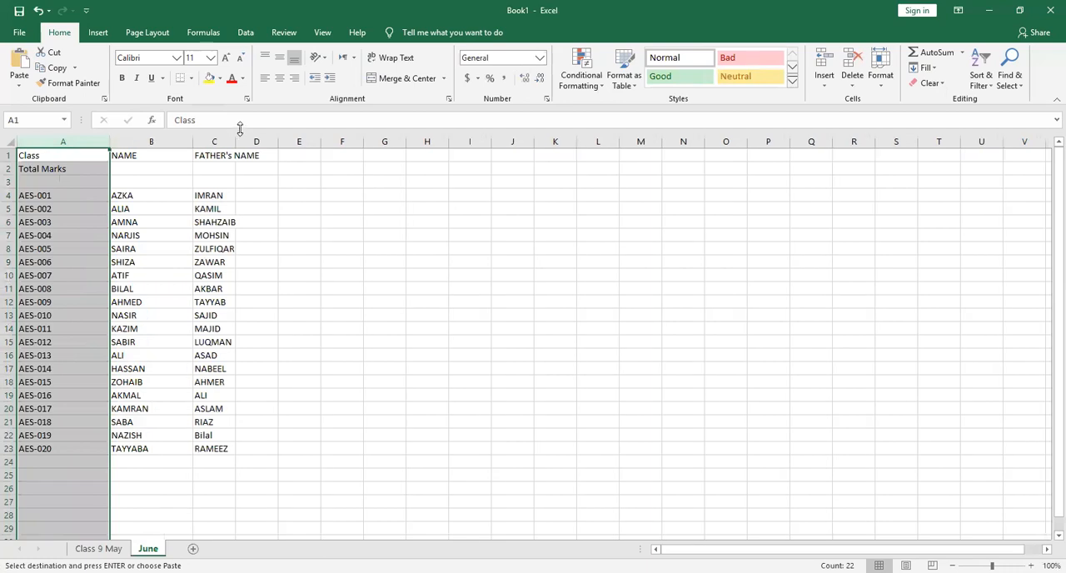
double_click(234, 142)
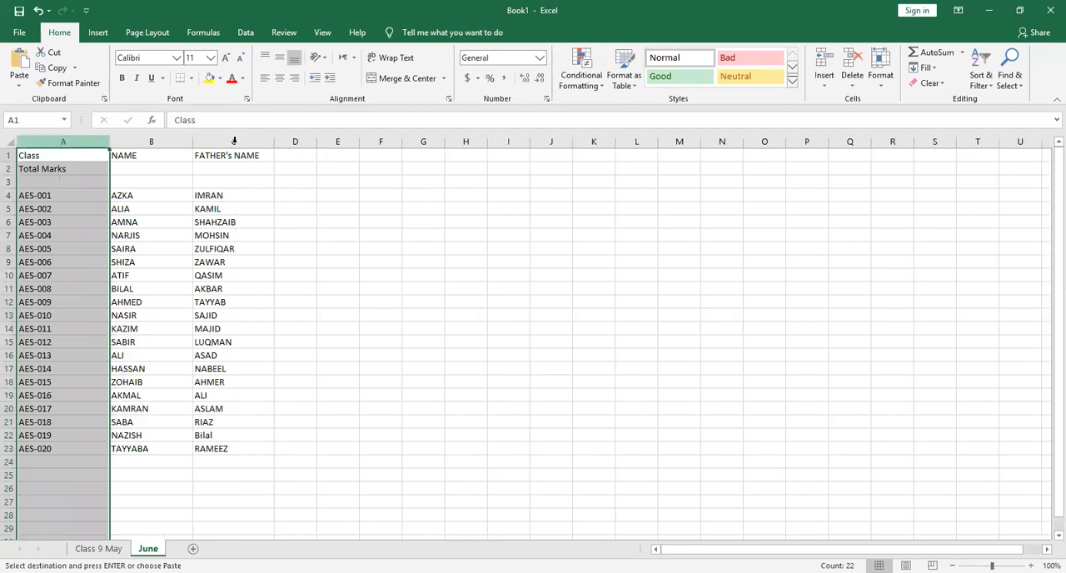
Replace the heading in cell A1 of the June sheet with Roll#
click(40, 158)
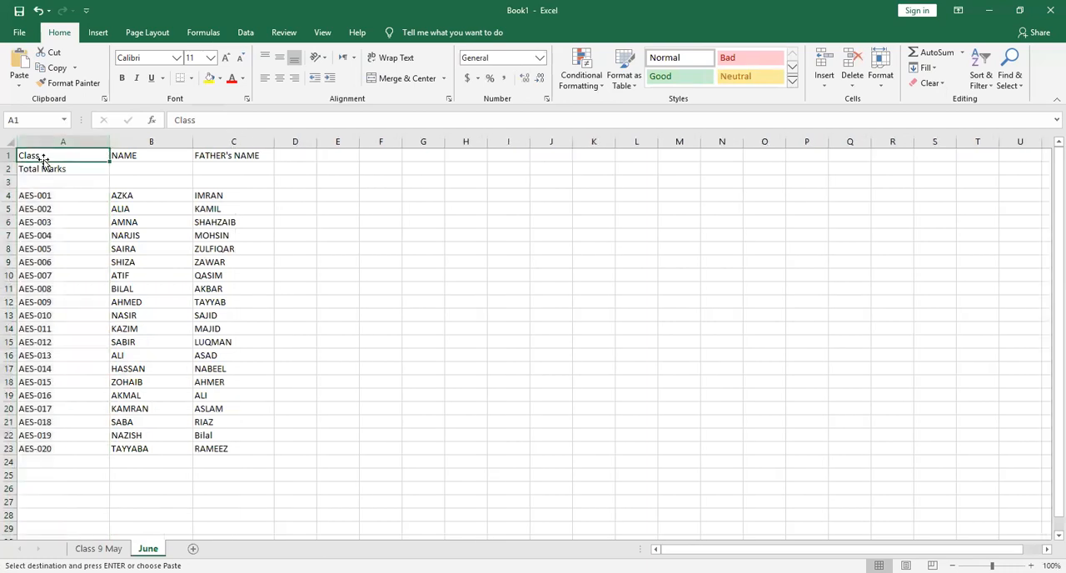
double_click(43, 156)
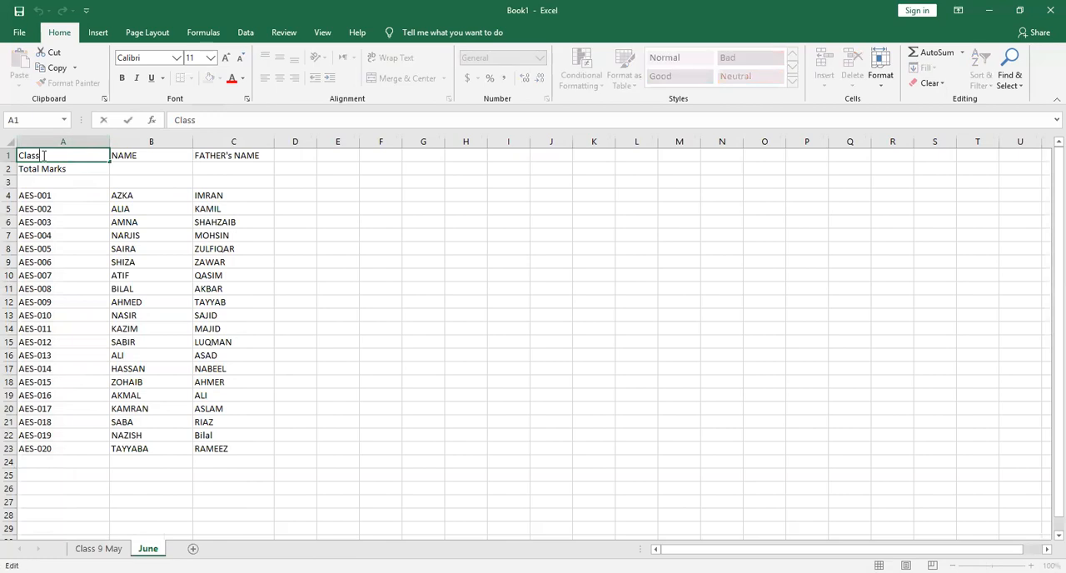
key(BackSpace)
key(BackSpace)
key(BackSpace)
key(BackSpace)
text(Roll#)
Enter the subject headings PHYSICS, BIO, CHEMISTRY and MATH in cells D1 to G1
click(286, 155)
text(PHYSICS)
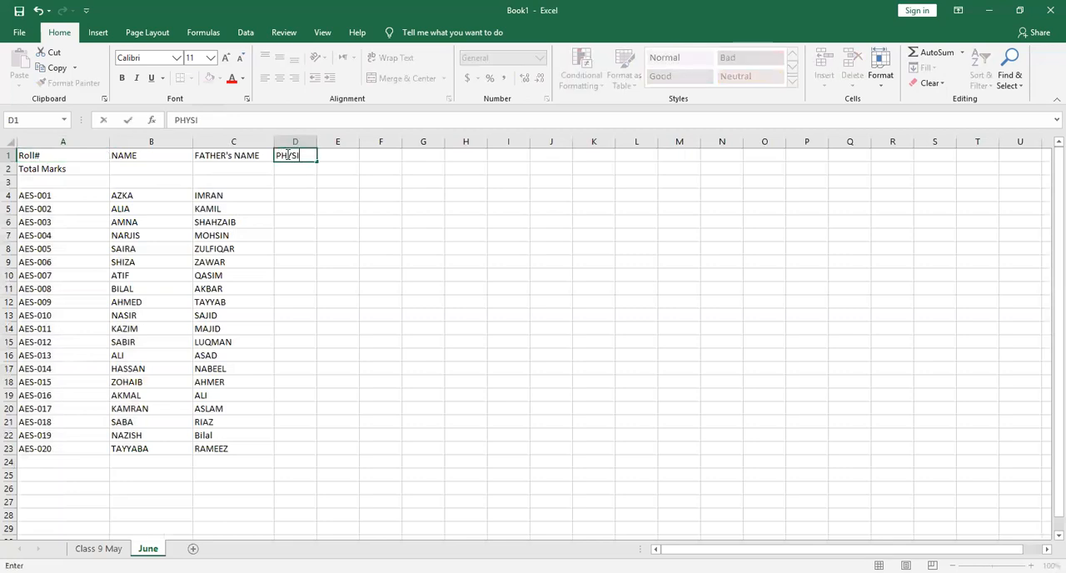
key(Tab)
text(BIO)
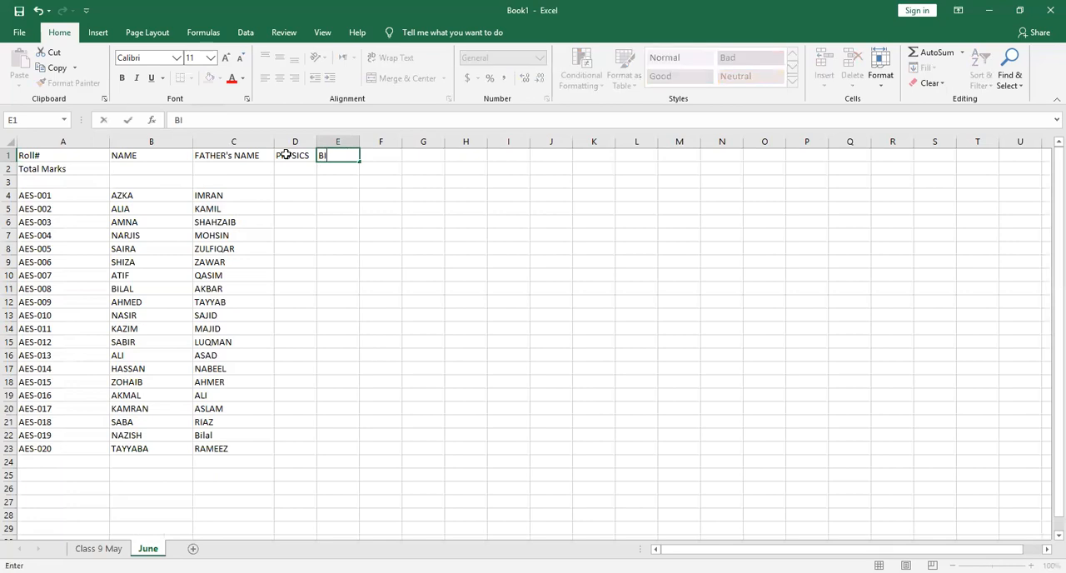
key(Tab)
text(CHEMISTRY)
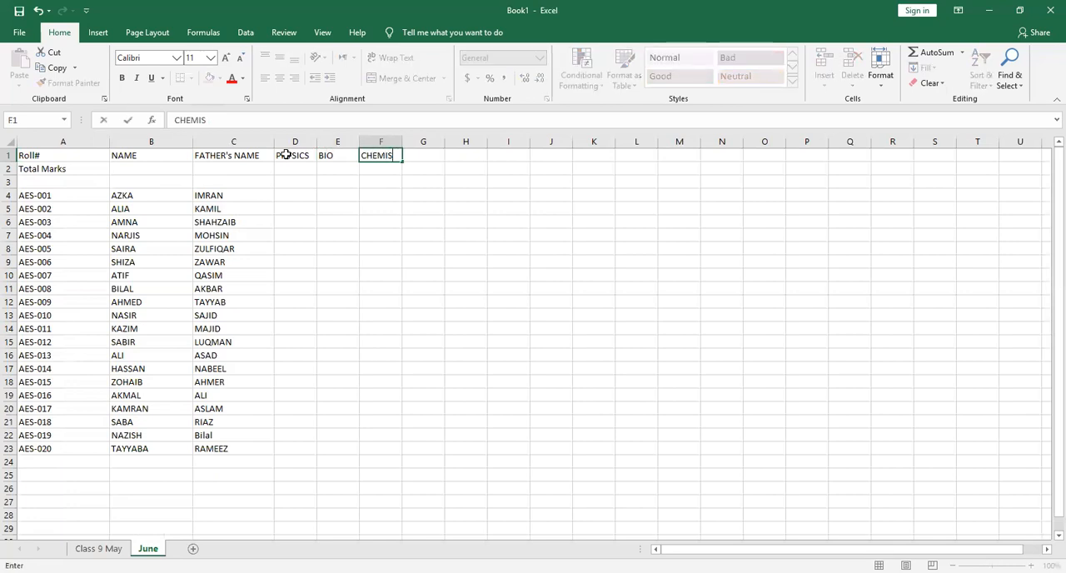
key(Tab)
text(MATH)
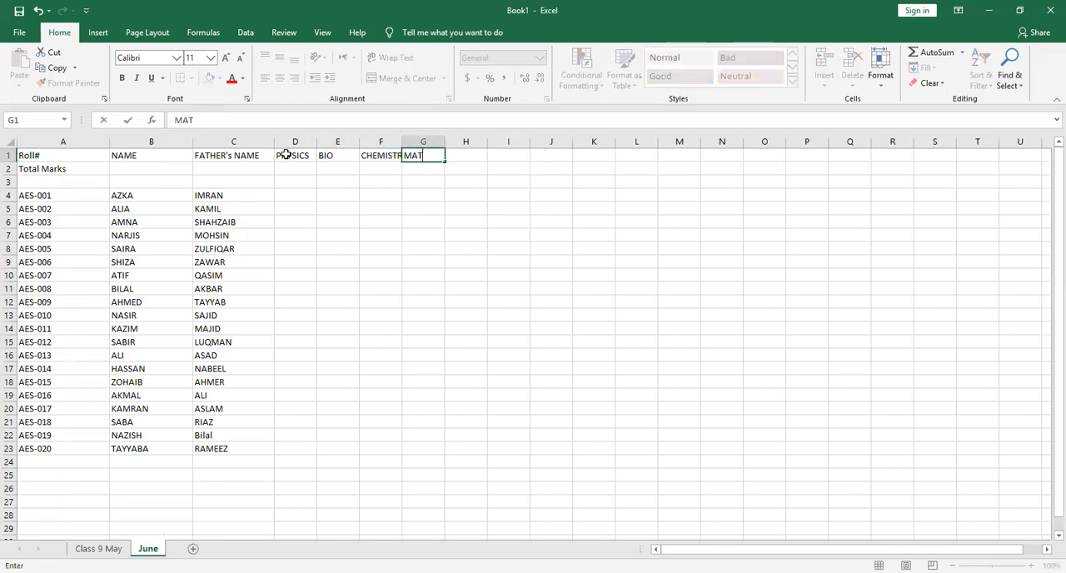
Enter the subject headings ENGLISH, URDU, ISL and PST in cells H1 to K1
key(Tab)
text(ENGLISH)
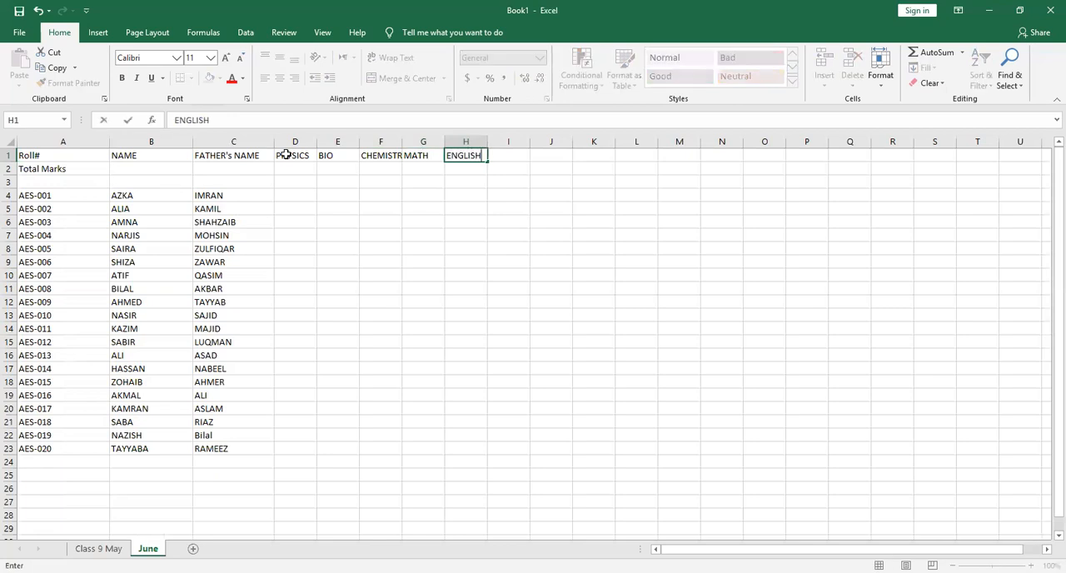
key(Tab)
text(URDU)
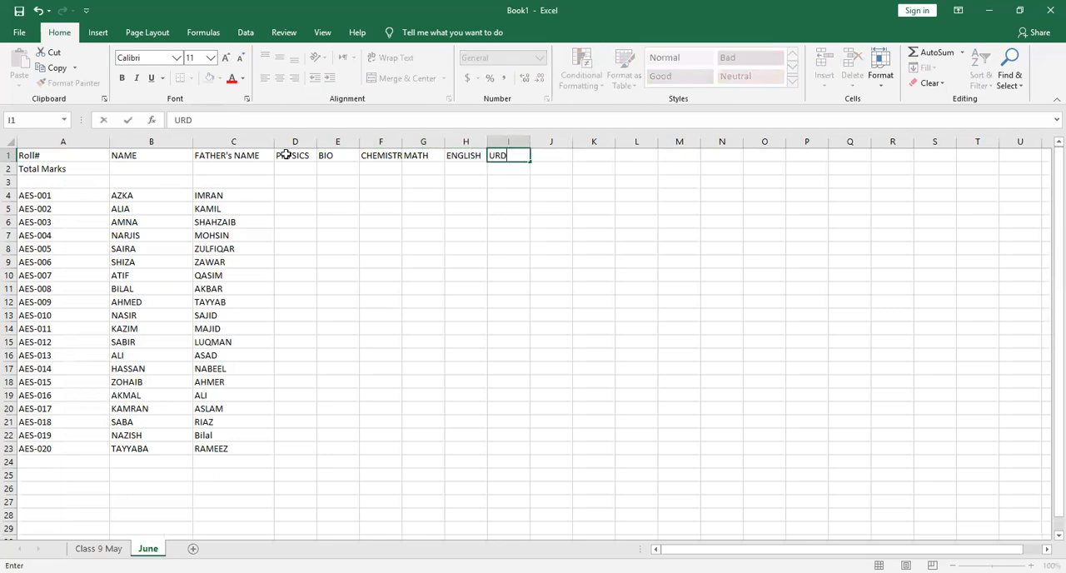
key(Tab)
text(IS)
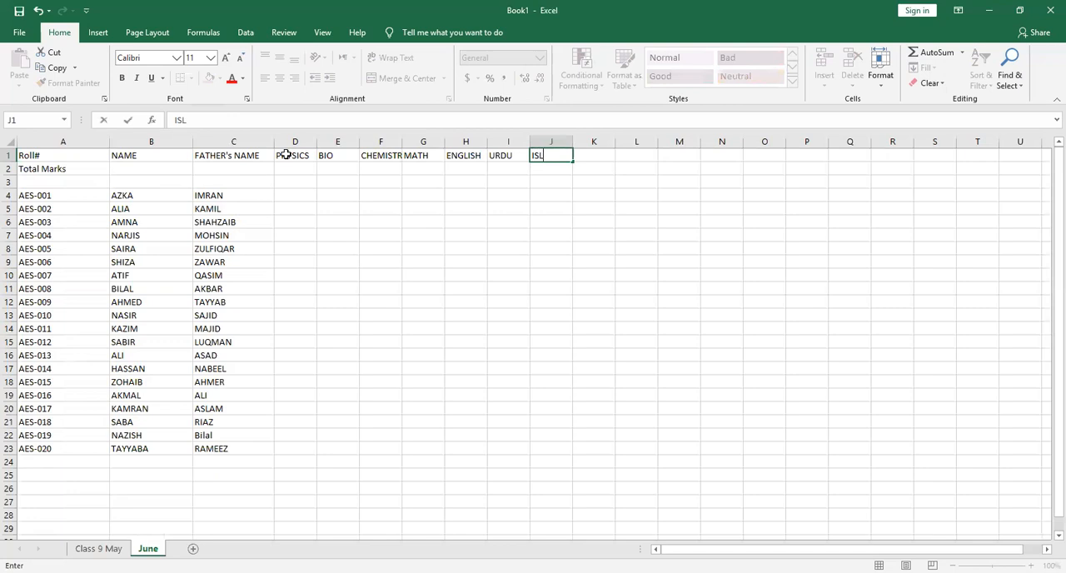
text(L)
key(Tab)
text(PST)
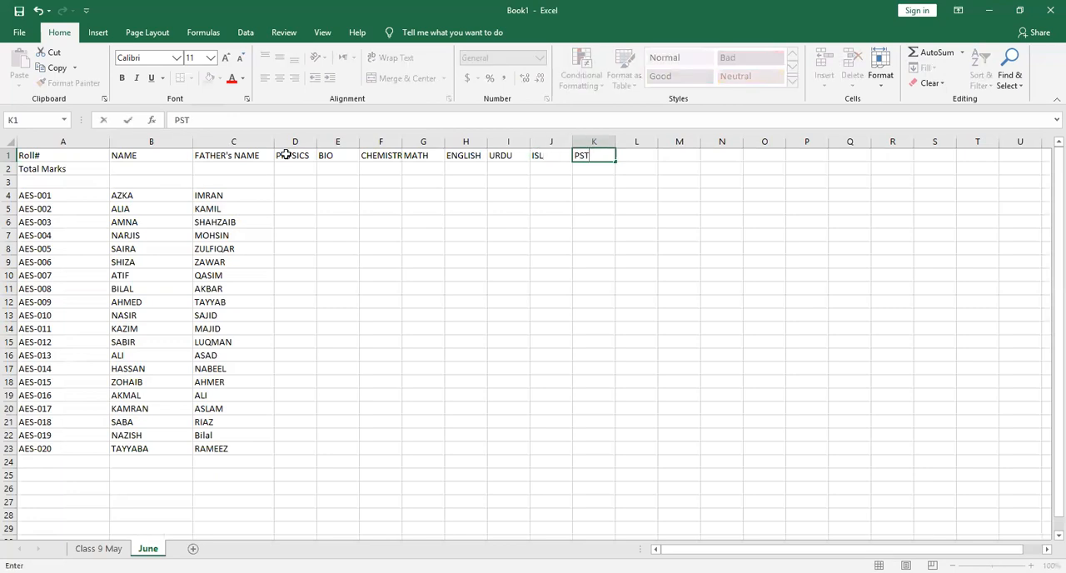
Enter the total marks 60 for PHYSICS, 60 for BIO, 60 for CHEMISTRY and 75 for MATH in row 2
click(296, 172)
text(60)
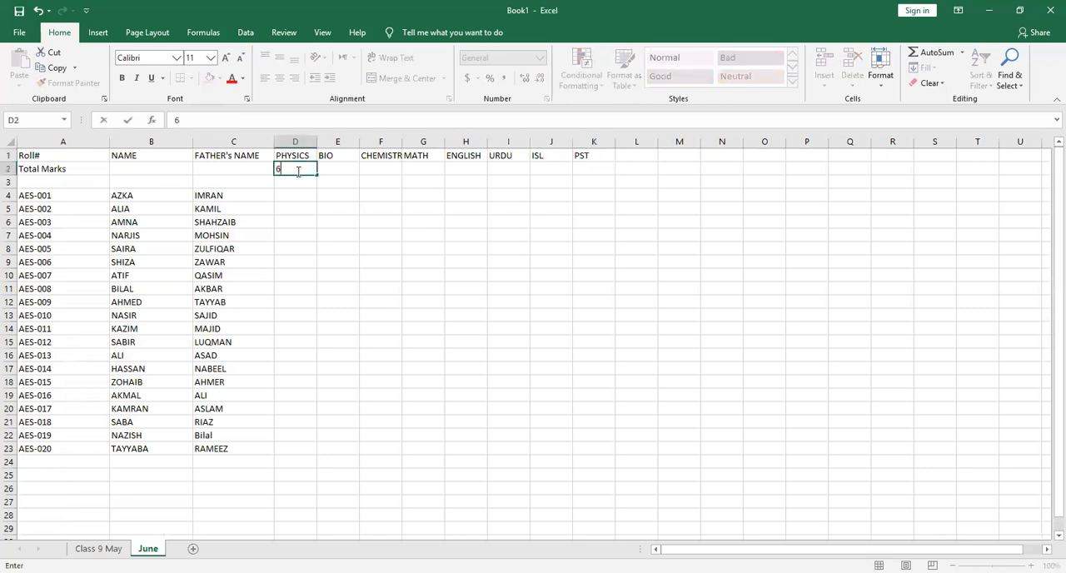
key(Tab)
text(60)
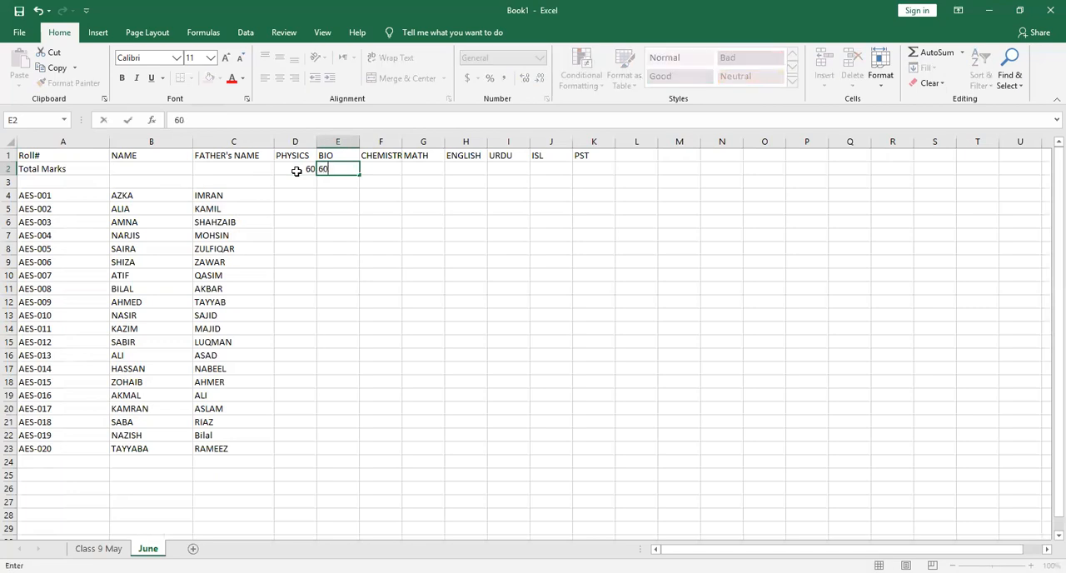
key(Tab)
text(60)
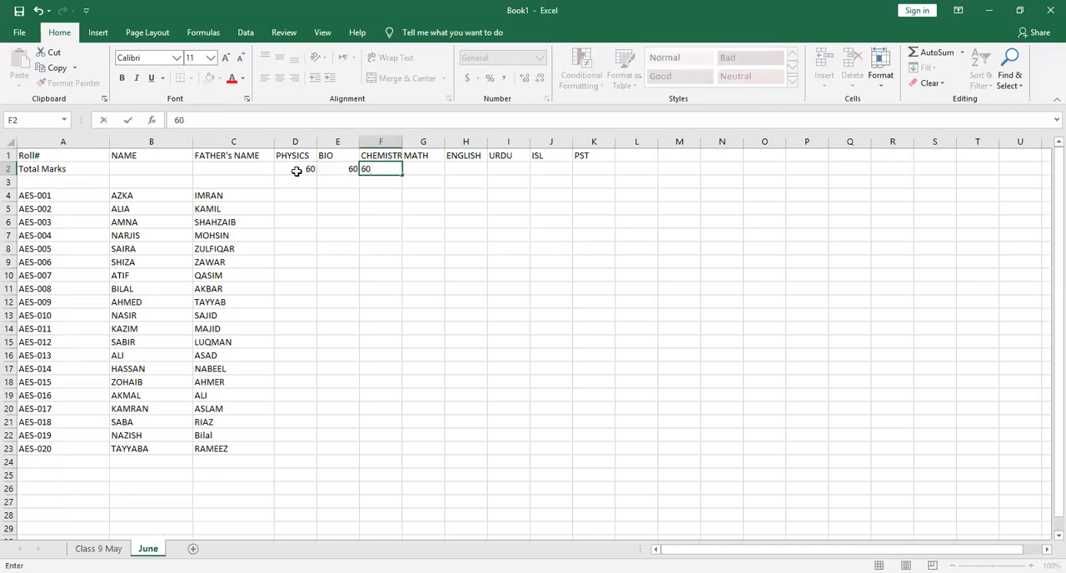
key(Tab)
text(75)
key(Tab)
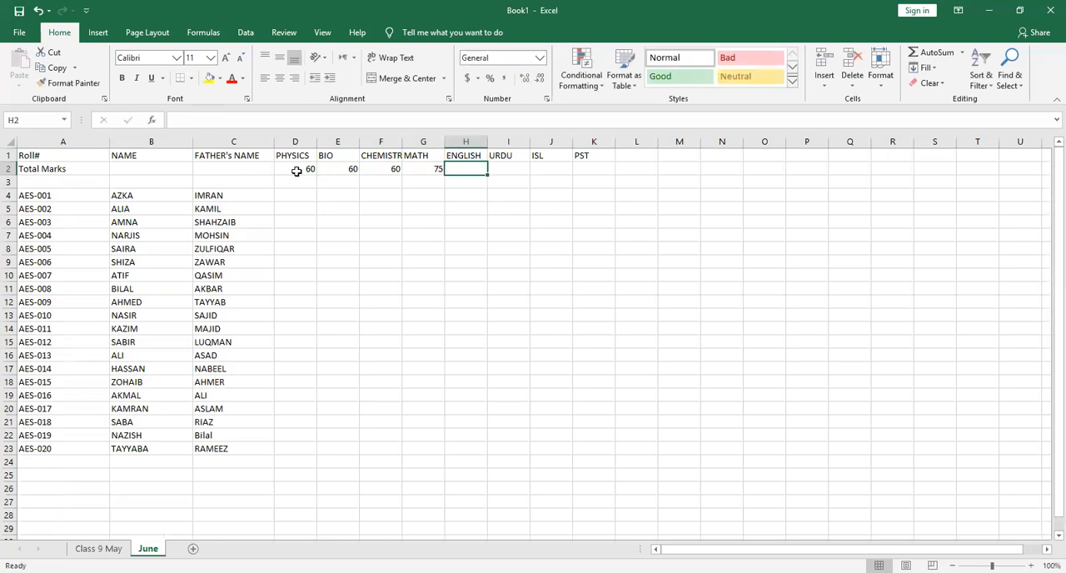
Enter the total marks 75 for ENGLISH, 75 for URDU, 50 for ISL and 50 for PST in row 2
text(75)
key(Tab)
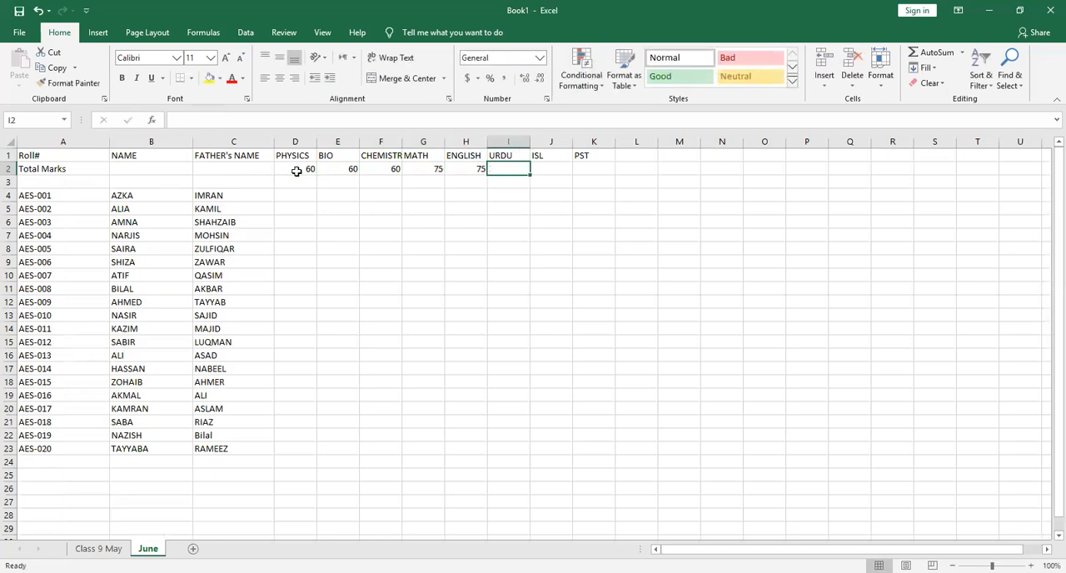
text(75)
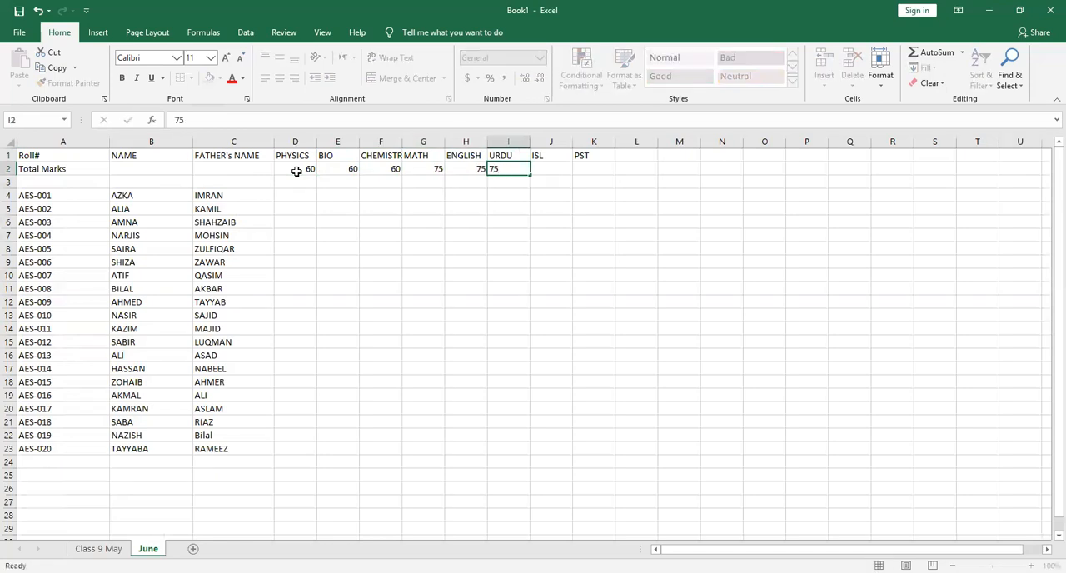
key(Tab)
text(50)
key(Tab)
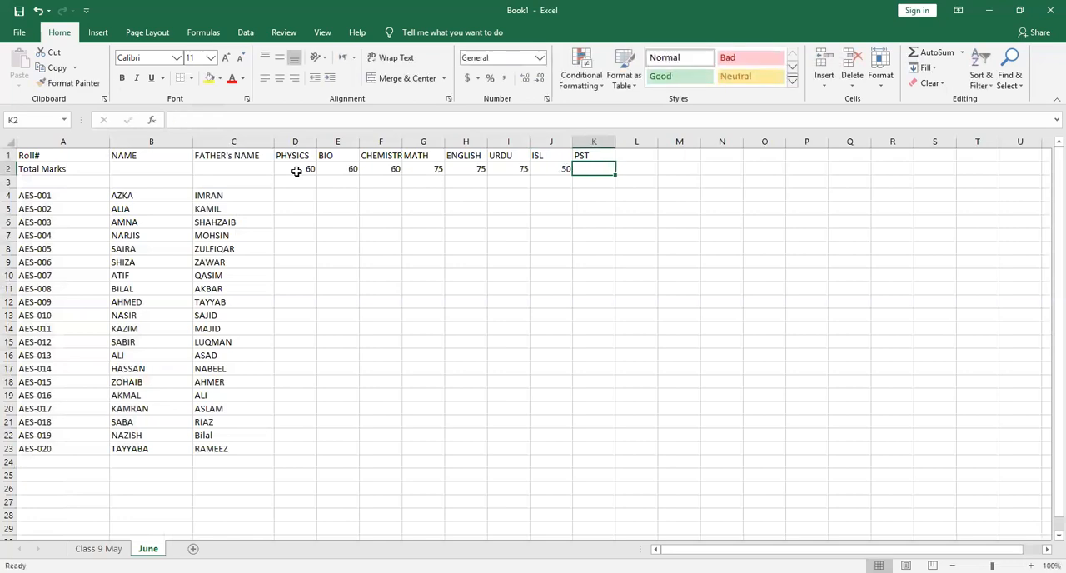
text(50)
key(Tab)
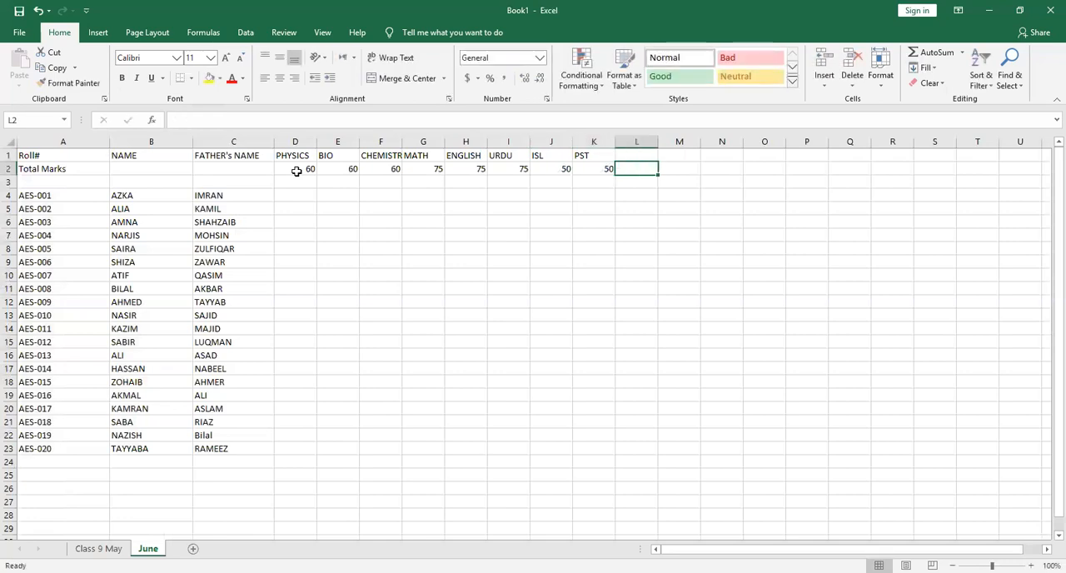
Add the heading Obtained marks in cell L1 and select column L
key(Up)
text(Obtai)
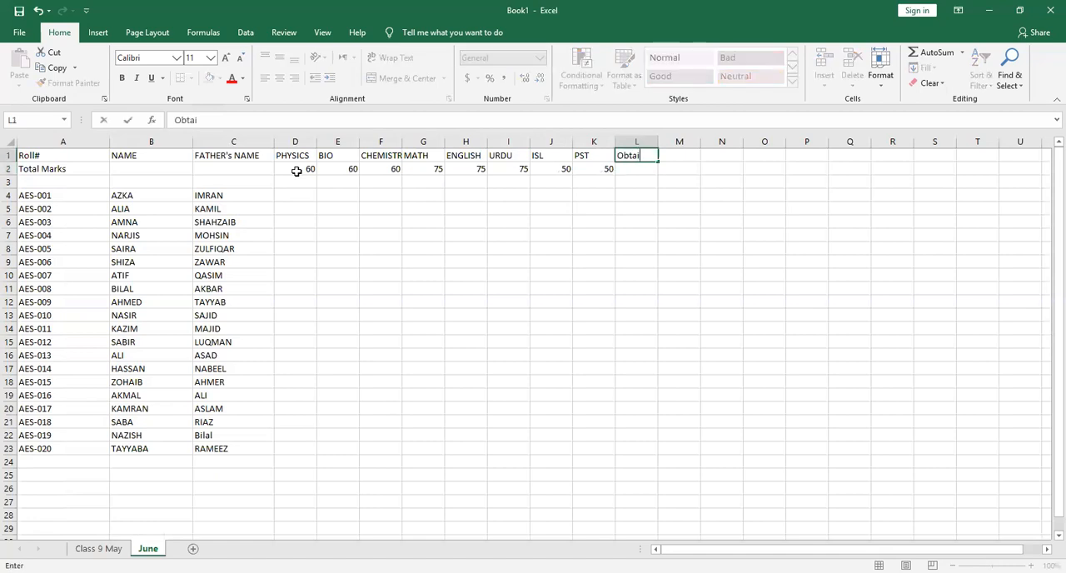
text(ned marks)
click(638, 143)
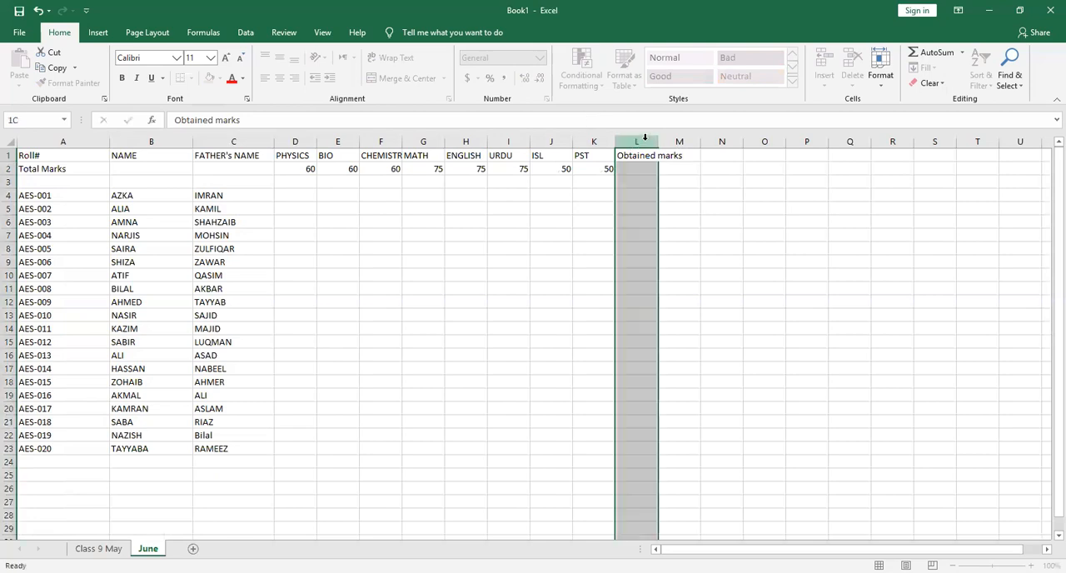
Add the heading Percentage in cell M1 and widen columns L and M to fit their headings
drag(658, 142, 692, 142)
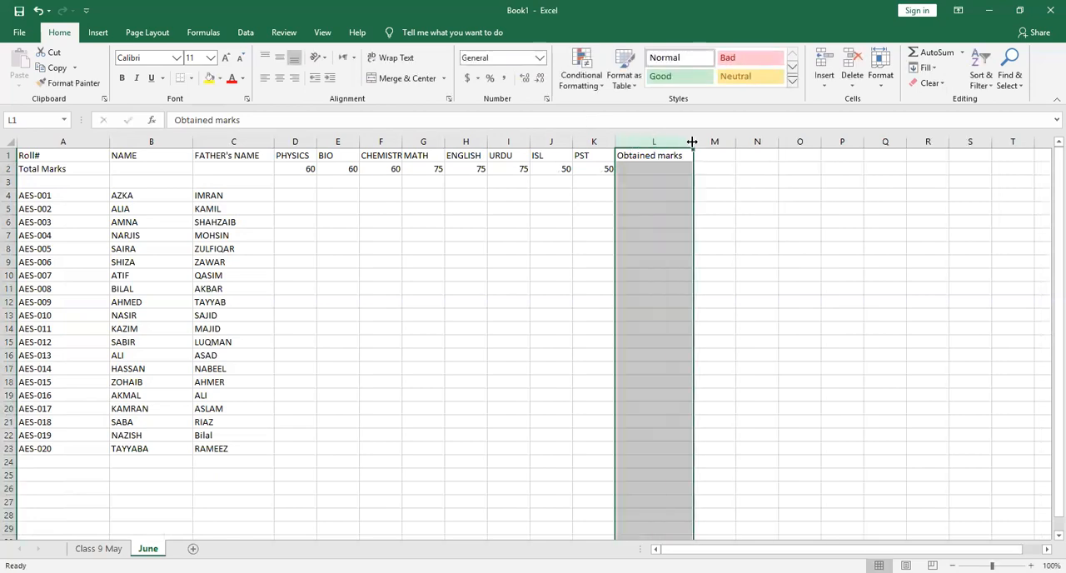
click(727, 157)
text(P)
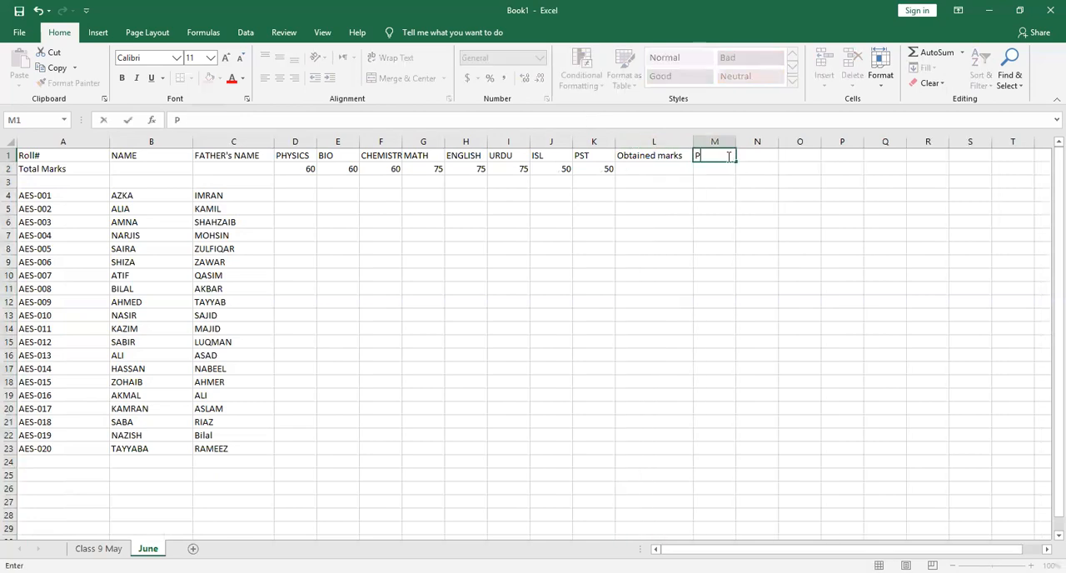
text(ercentage)
click(712, 141)
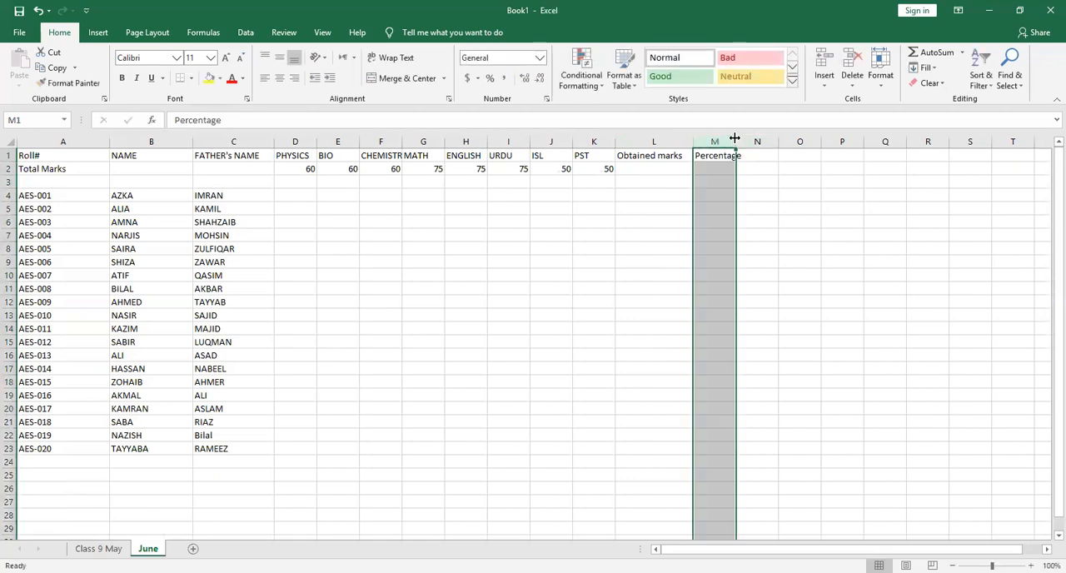
drag(735, 138, 757, 138)
Total the row 2 marks in cell L2 with =SUM(D2:K2) and fill the formula down to L23
click(660, 168)
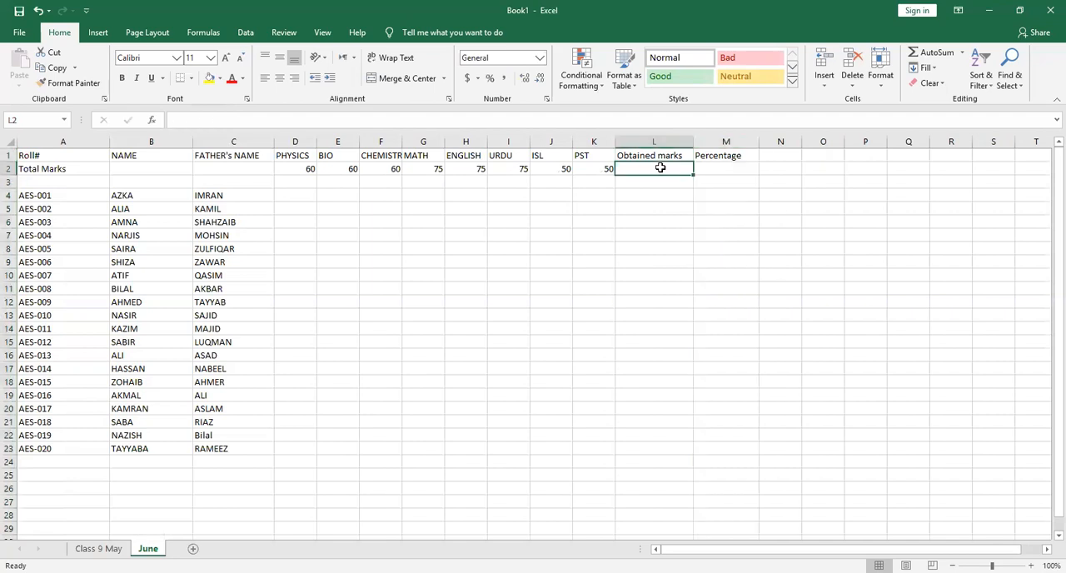
text(=)
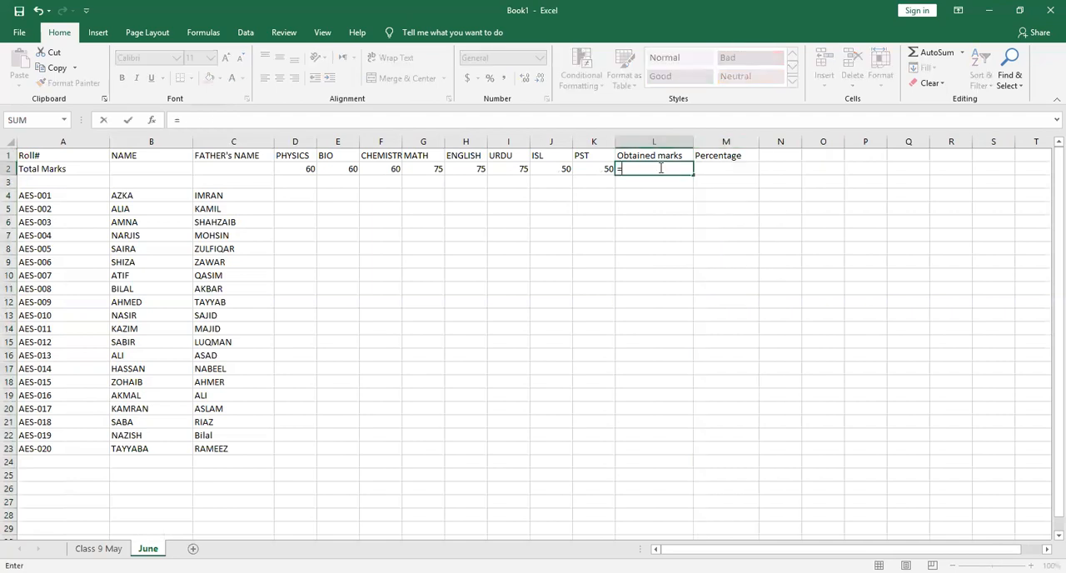
text(Sum()
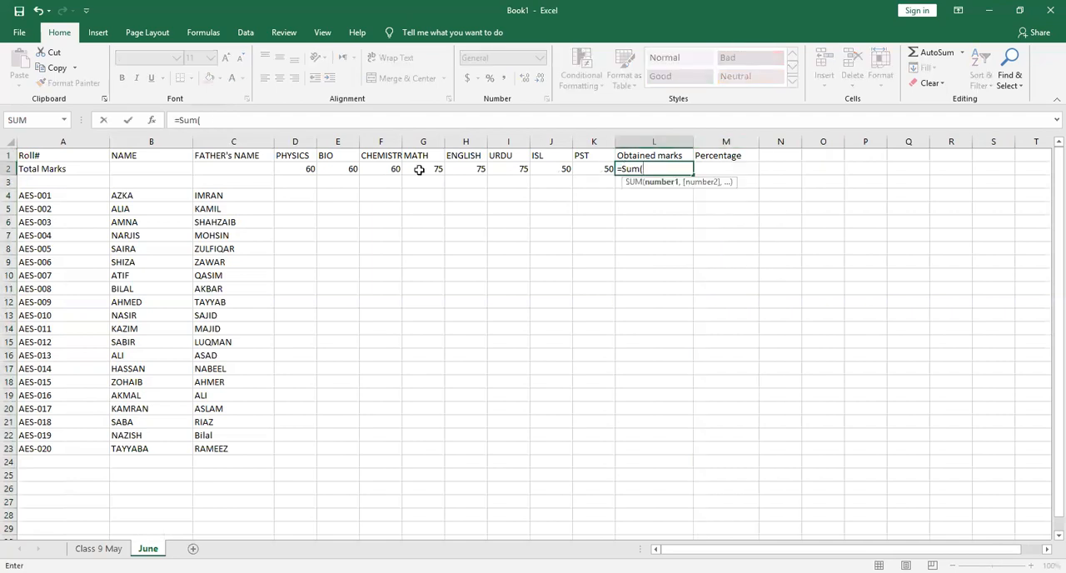
click(306, 171)
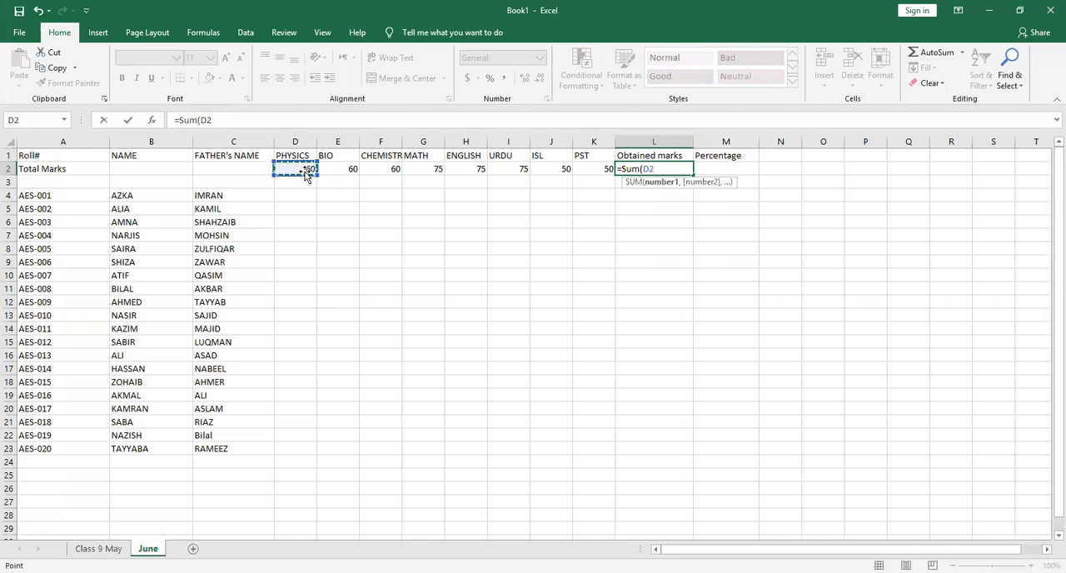
key(ctrl+shift+Right)
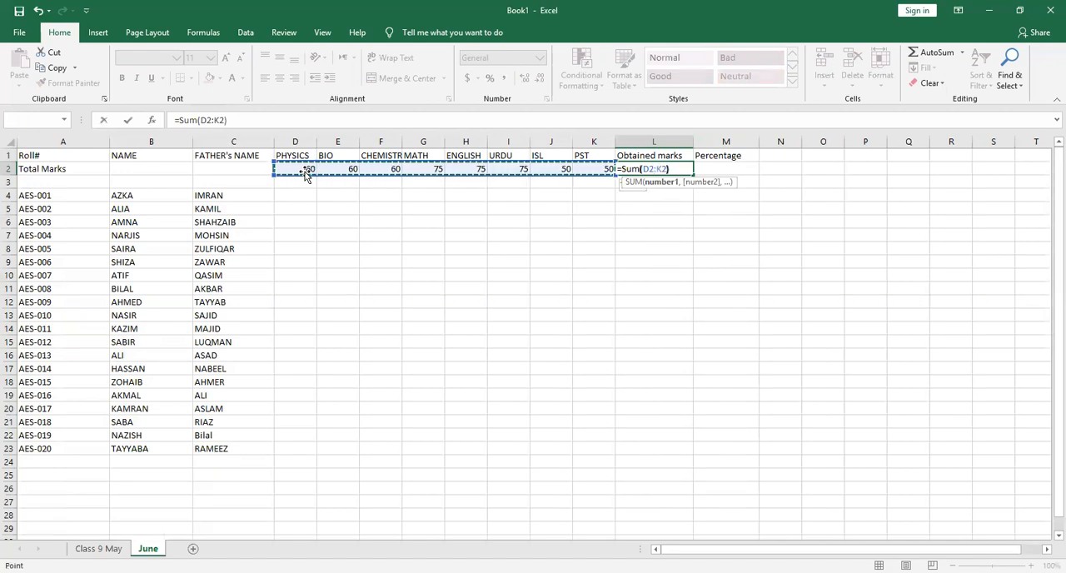
text())
key(Return)
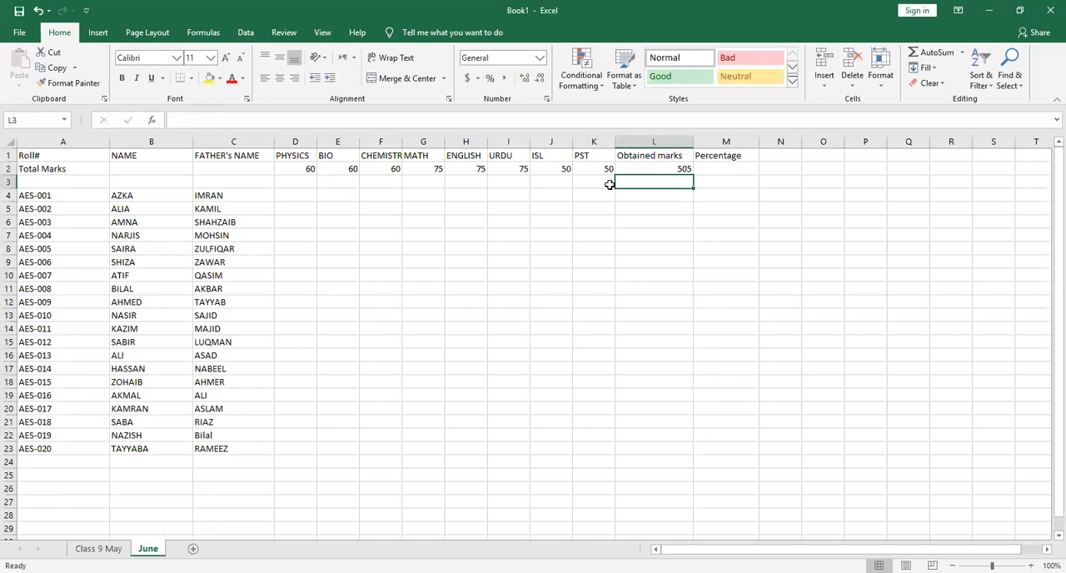
click(678, 169)
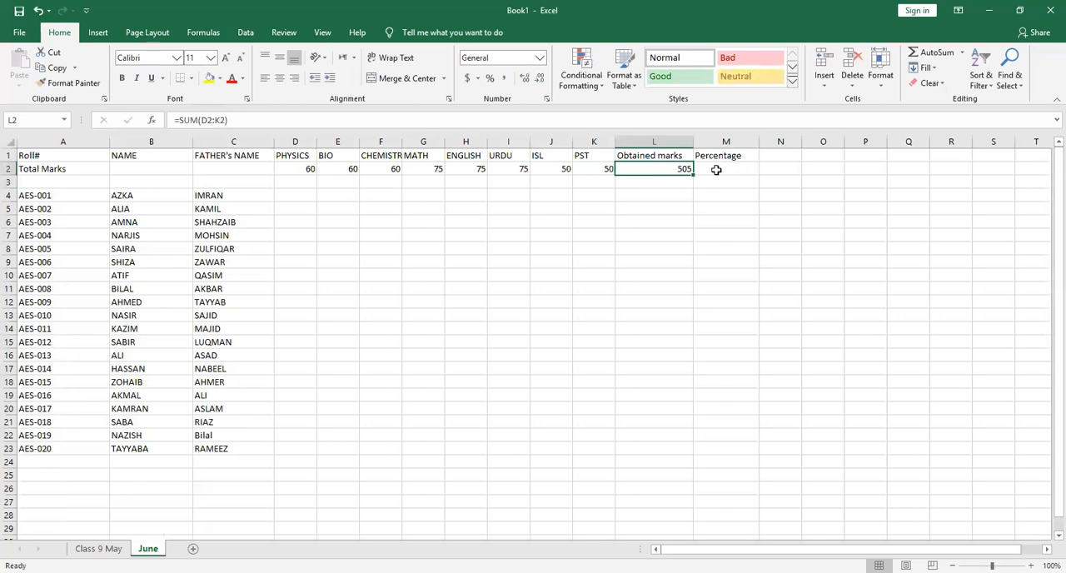
drag(692, 174, 683, 452)
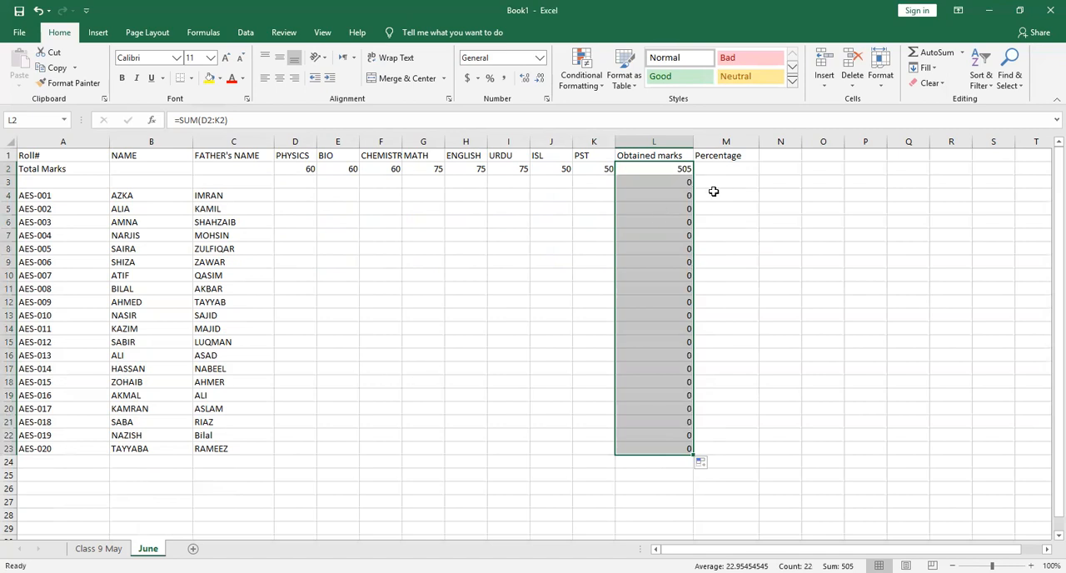
Start the percentage formula in cell M2 with an equals sign and an opening parenthesis
click(729, 166)
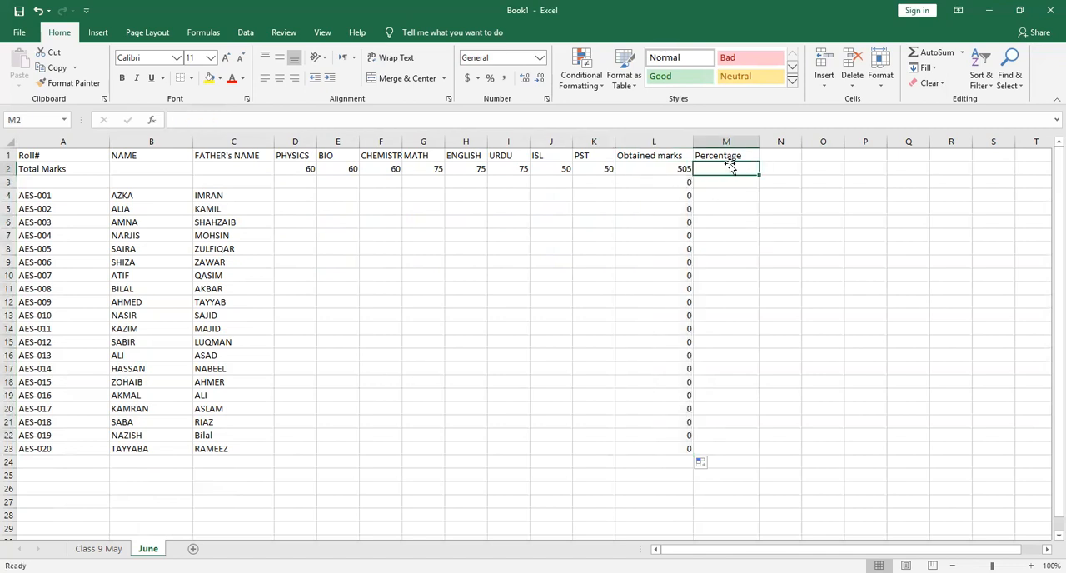
text(=()
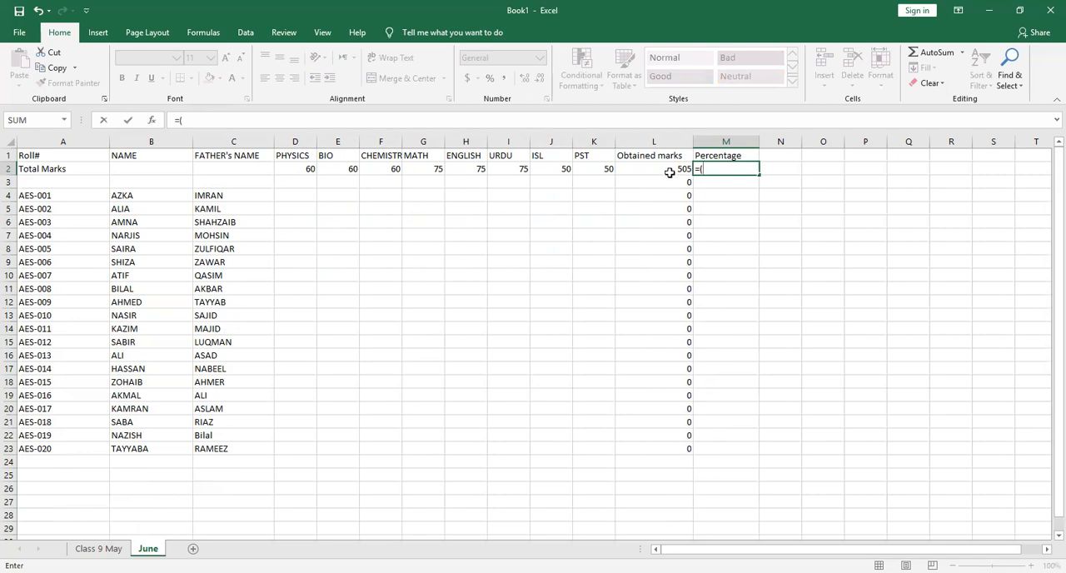
Complete the percentage formula in M2 as =(L2/505)*100 and fill it down to M23
click(671, 168)
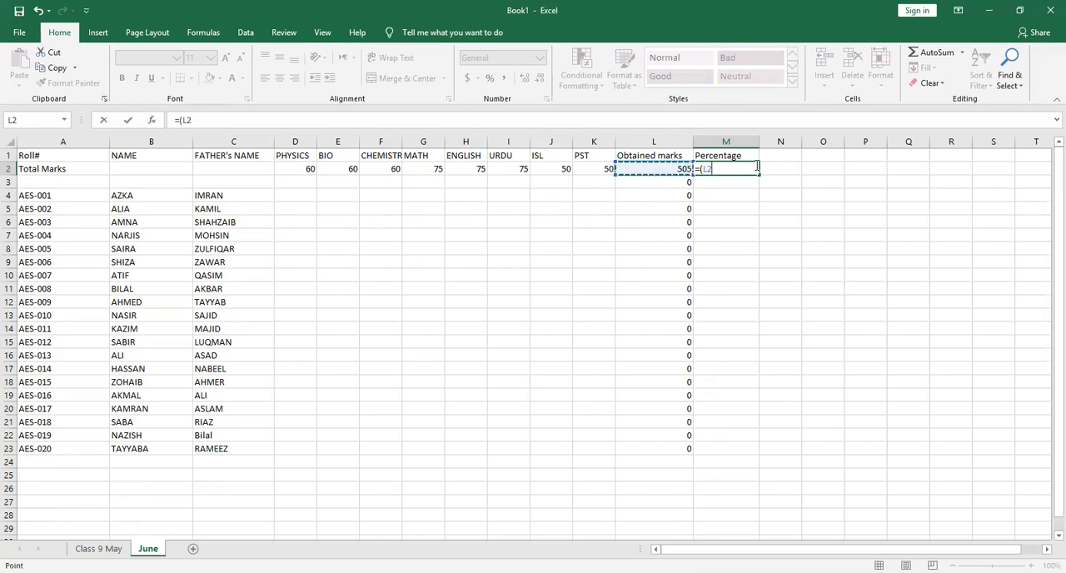
text(/505)
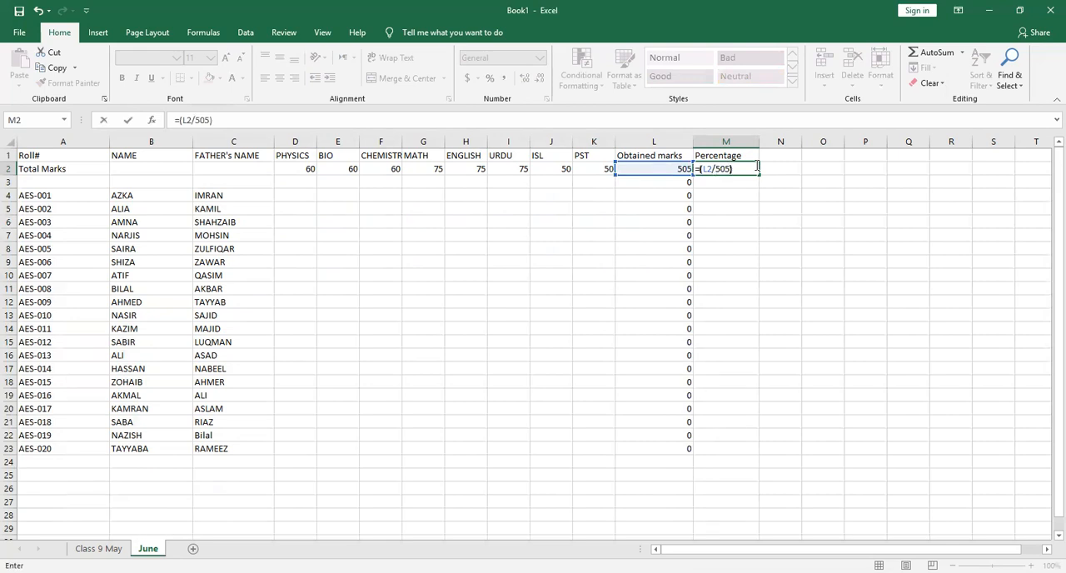
text()*100)
key(Return)
click(749, 169)
drag(759, 175, 766, 458)
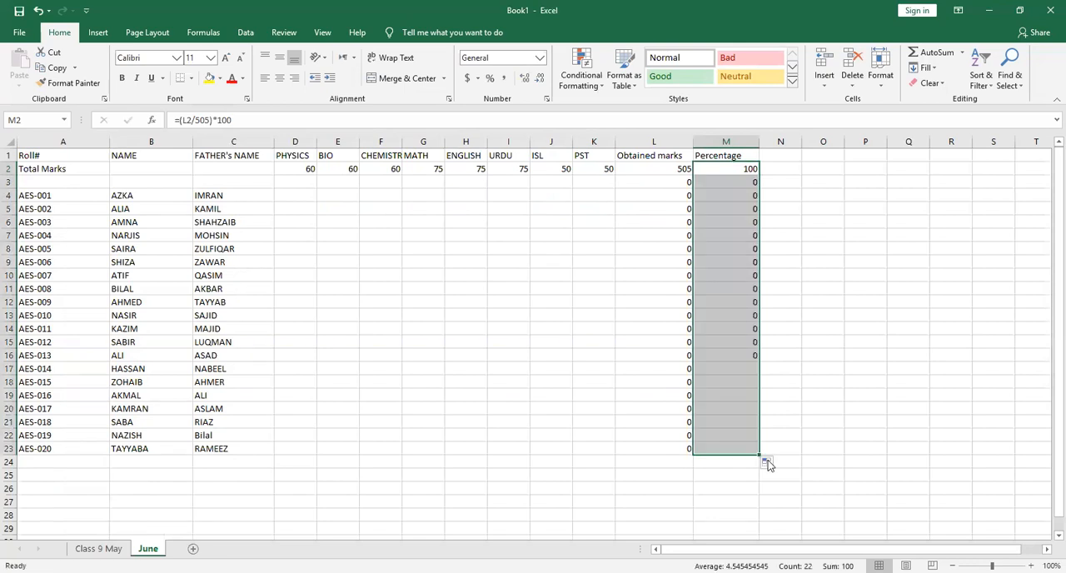
Enter the AES-001 marks in row 4: Physics 54, Bio 55, Chemistry 56 and Math 72
double_click(295, 196)
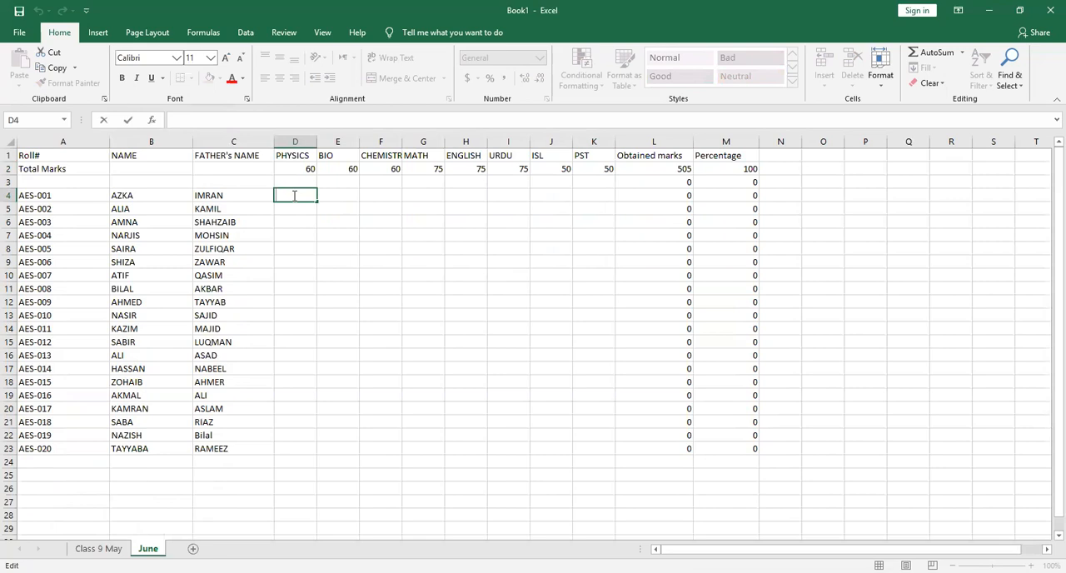
text(54)
click(348, 198)
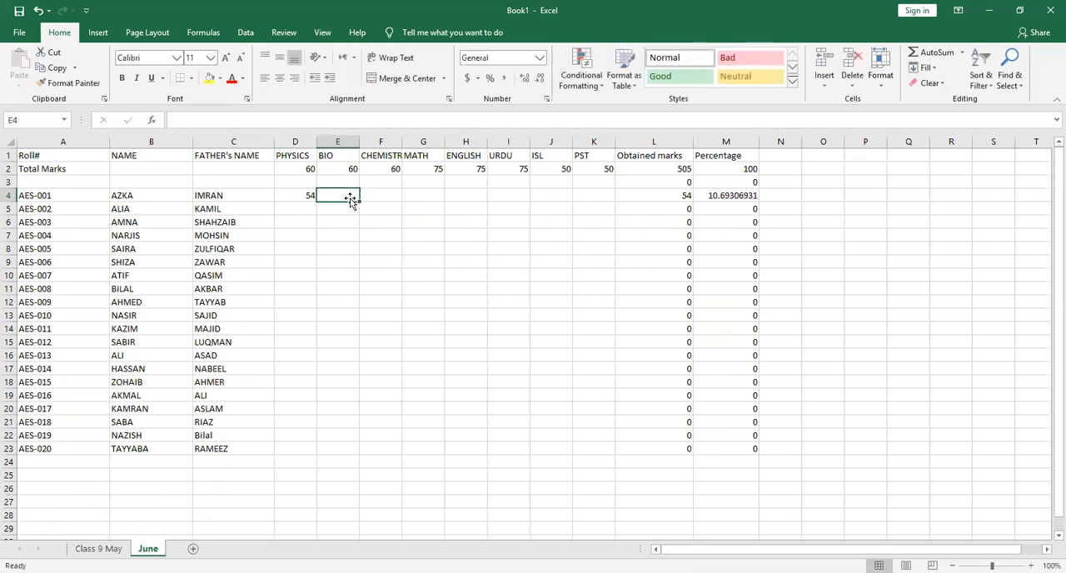
text(55)
key(Tab)
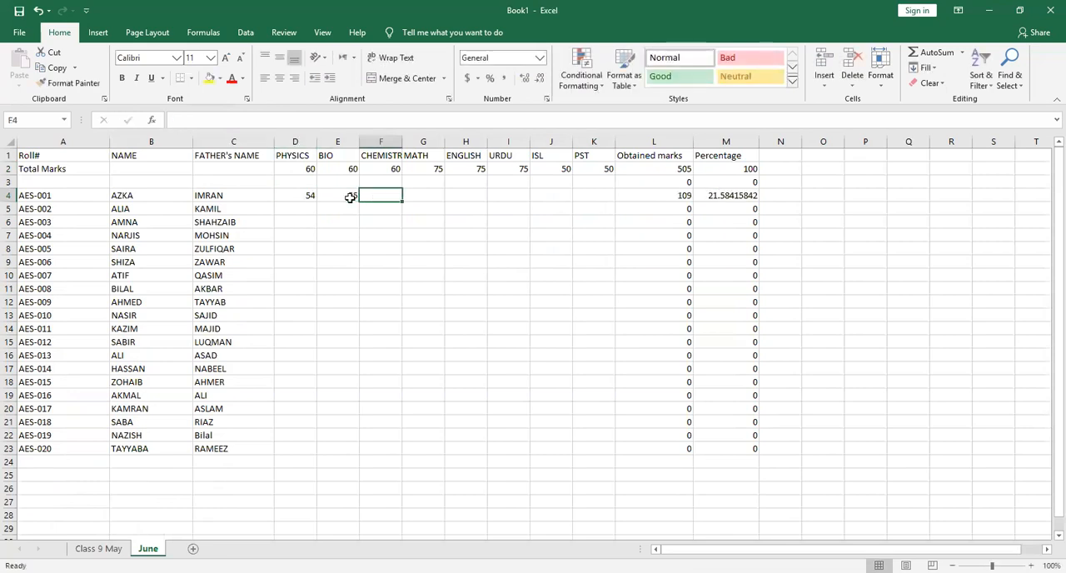
text(56)
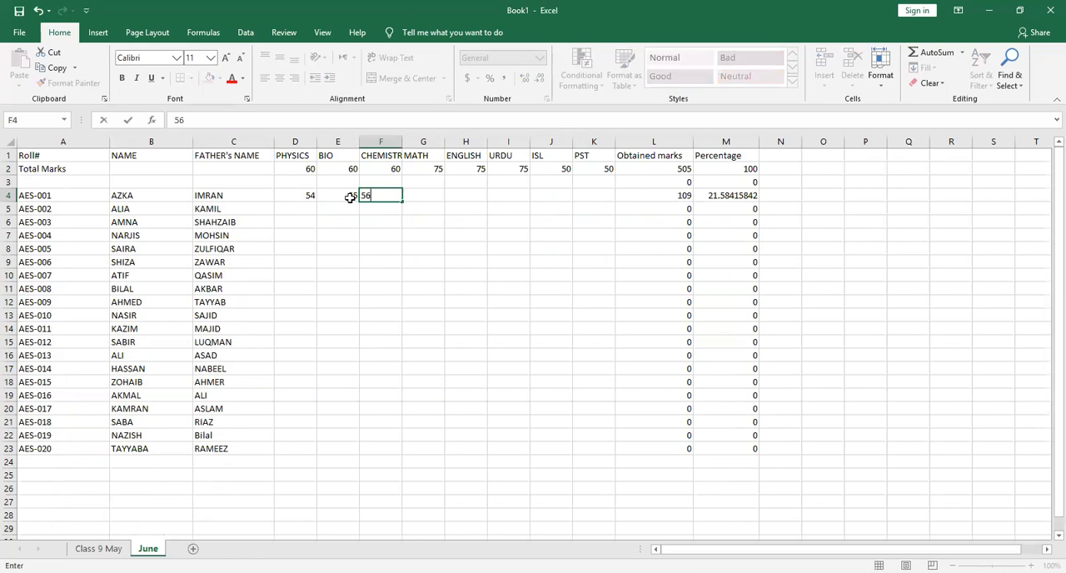
key(Tab)
text(72)
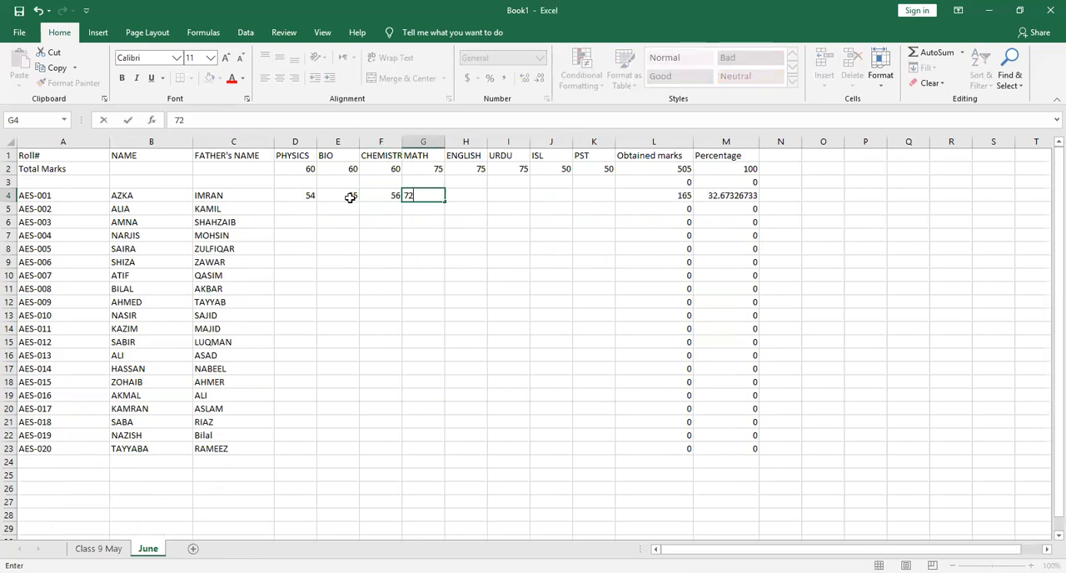
key(Tab)
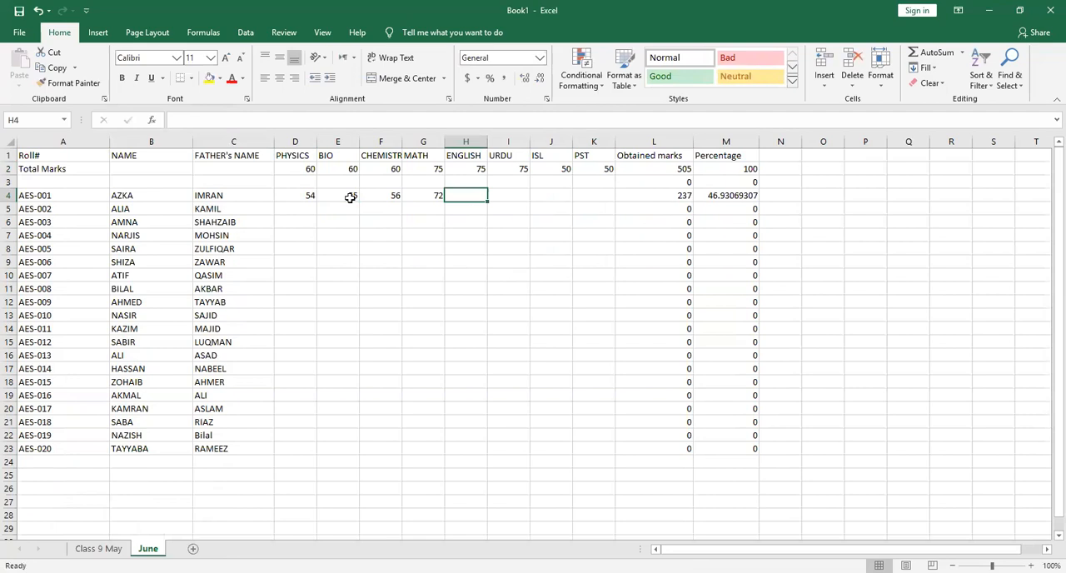
Enter the remaining AES-001 marks in row 4: English 74, Urdu 70, ISL 49 and PST 45
text(74)
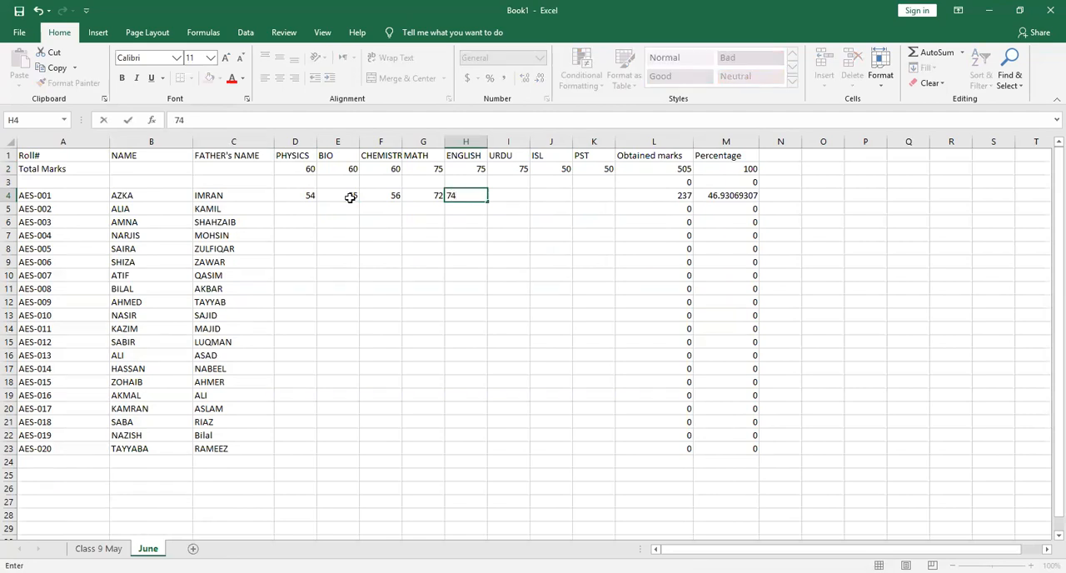
key(Tab)
text(70)
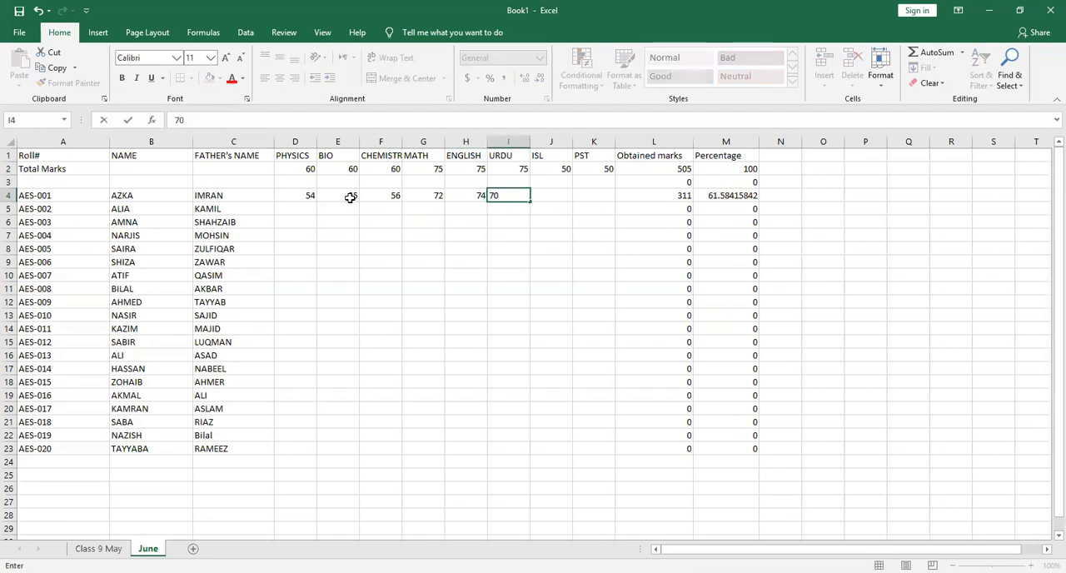
key(Tab)
text(49)
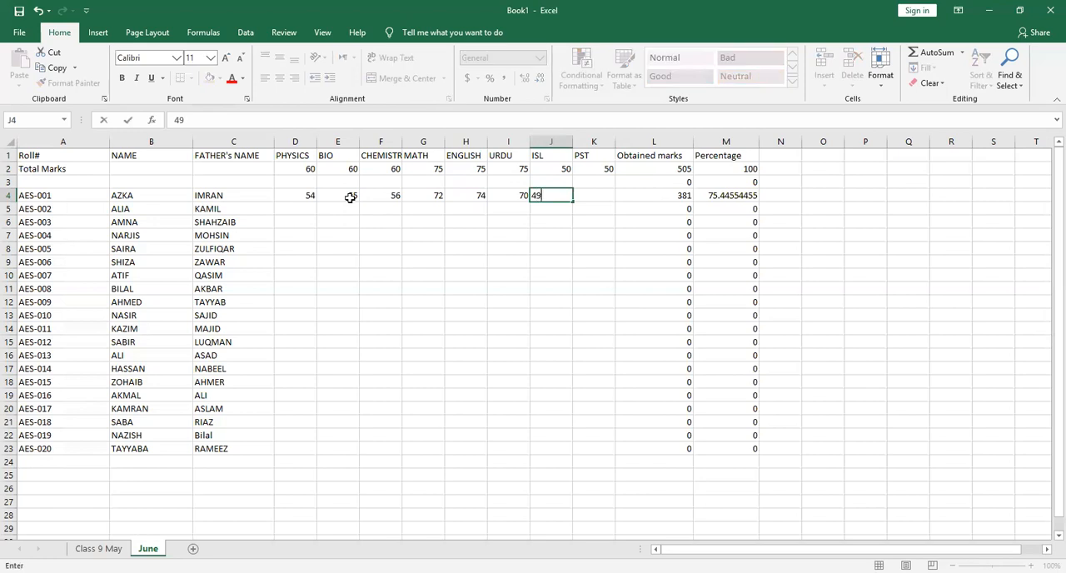
key(Tab)
text(45)
key(Return)
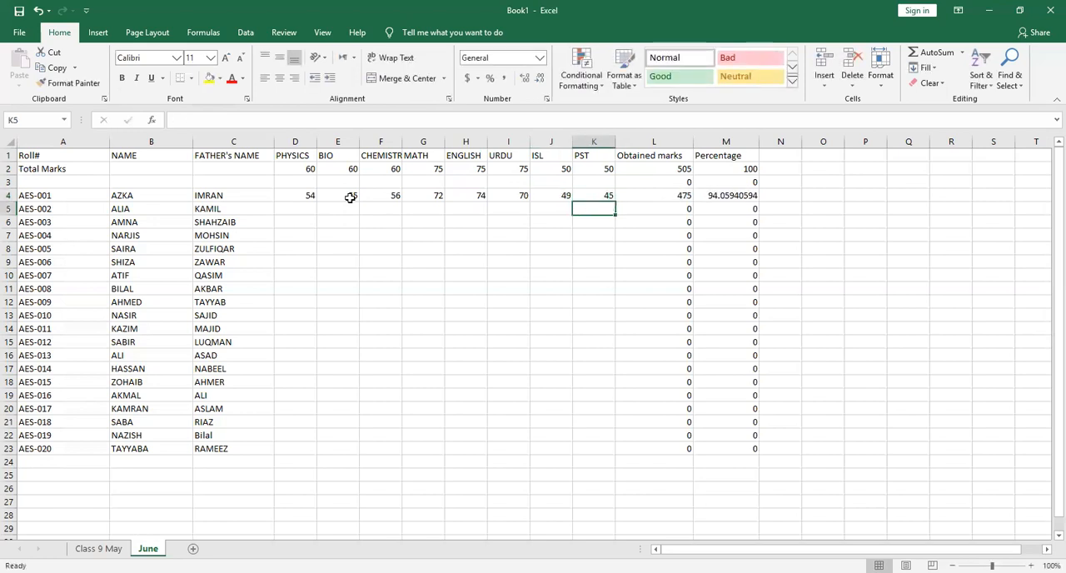
Enter the Physics marks 55, 56 and 45 in cells D5 to D7
click(310, 212)
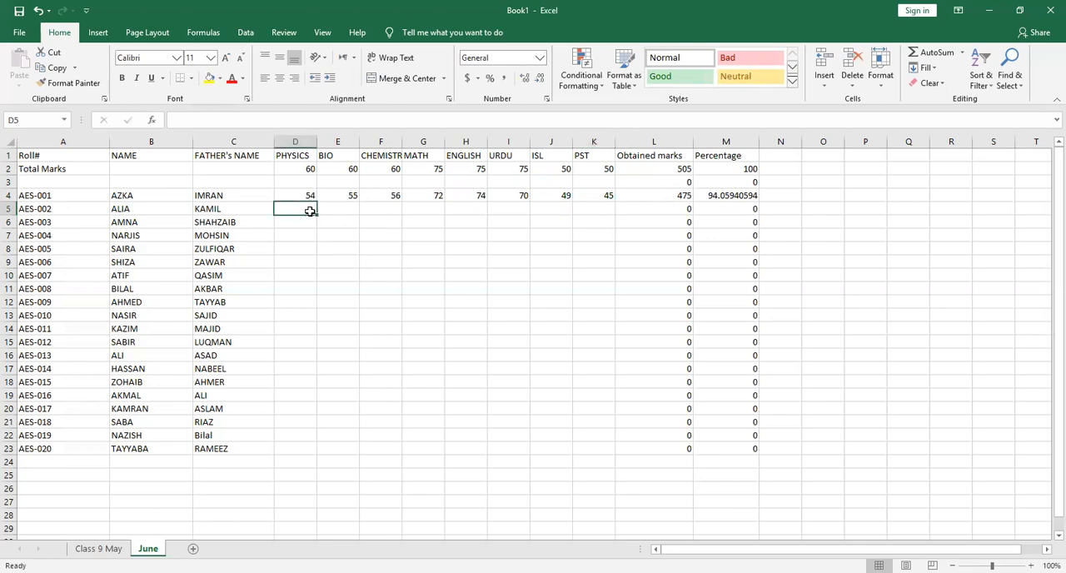
text(55)
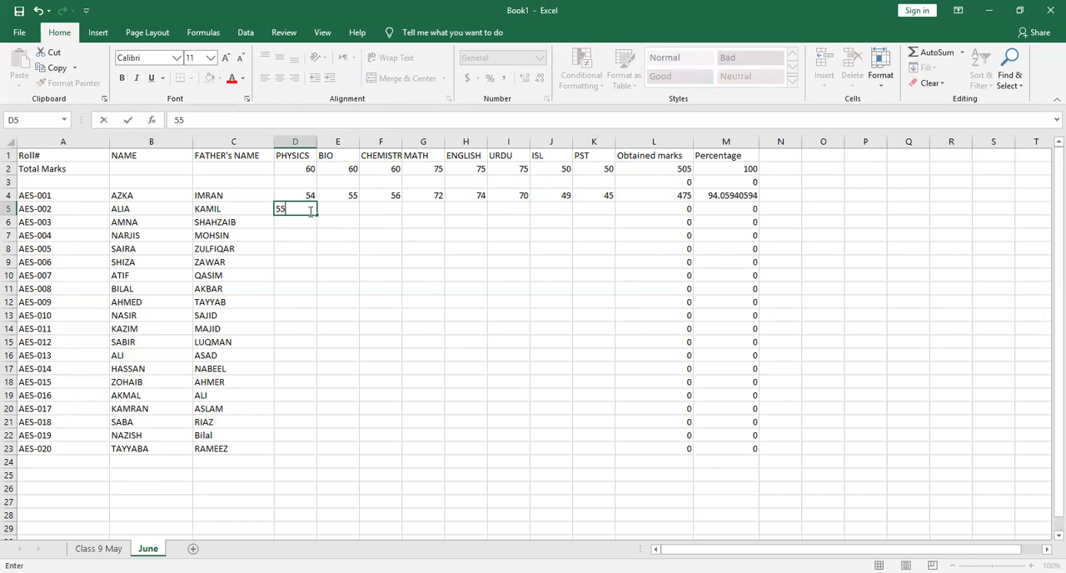
key(Return)
text(56)
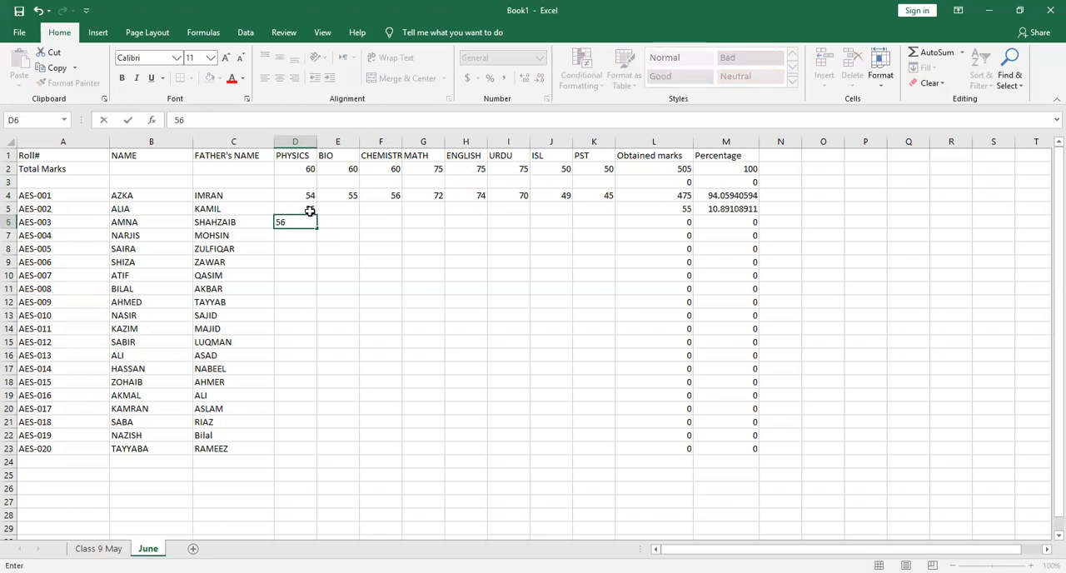
key(Return)
text(45)
key(Return)
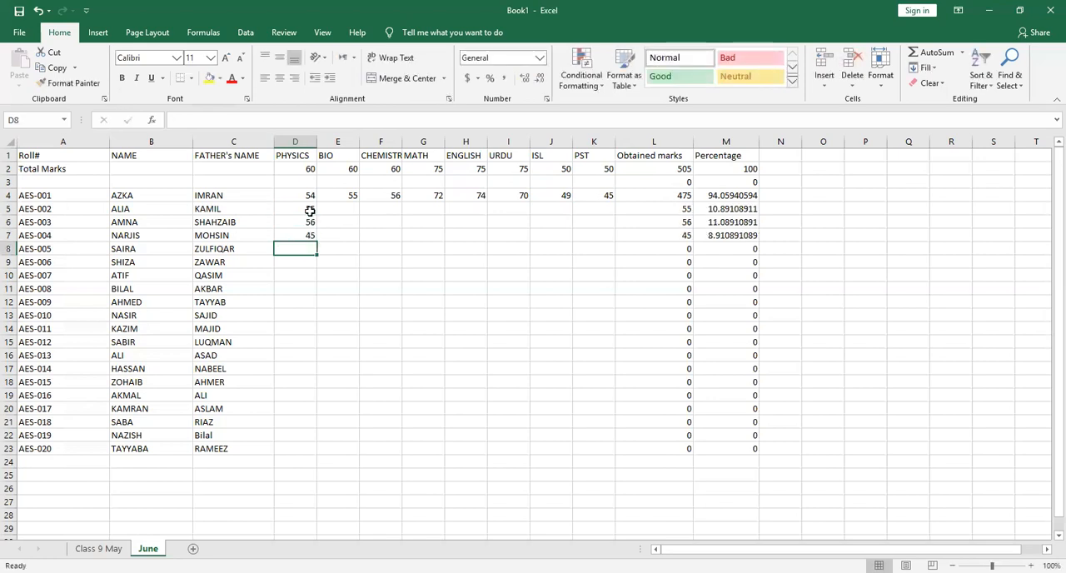
Enter the Physics entries 59, 60 and A in cells D8 to D10
text(59)
key(Return)
text(60)
key(Return)
text(A)
key(Return)
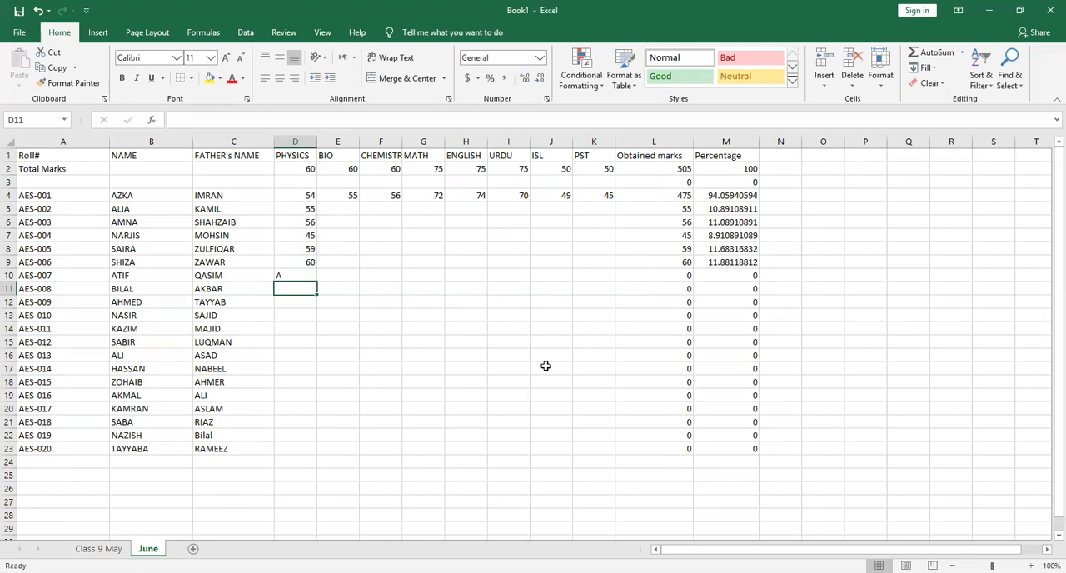
Clear the Physics marks in cells D9 up to D6
click(310, 263)
key(BackSpace)
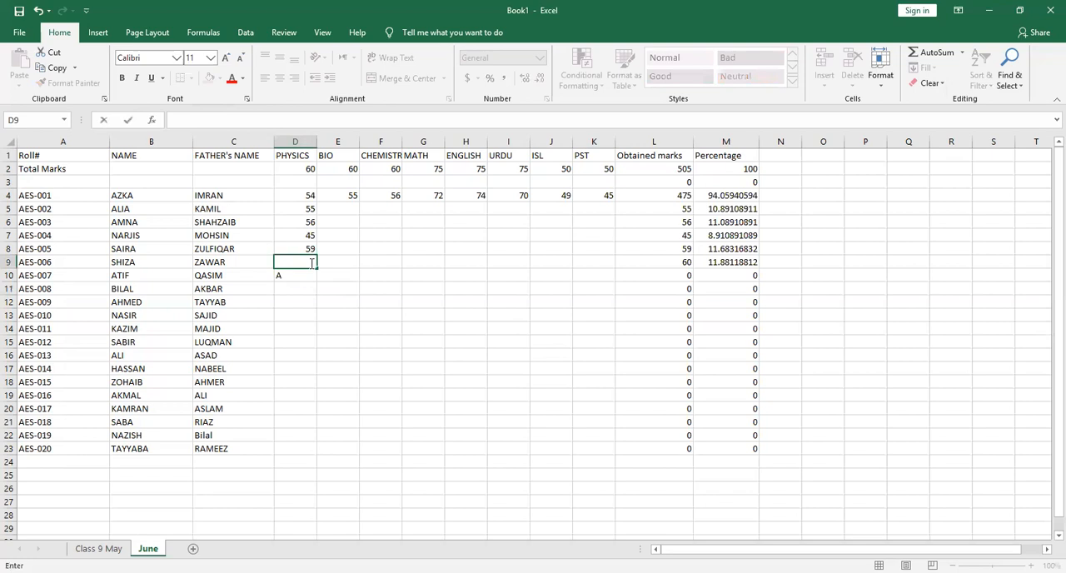
key(Up)
key(BackSpace)
key(Up)
key(BackSpace)
key(Up)
key(BackSpace)
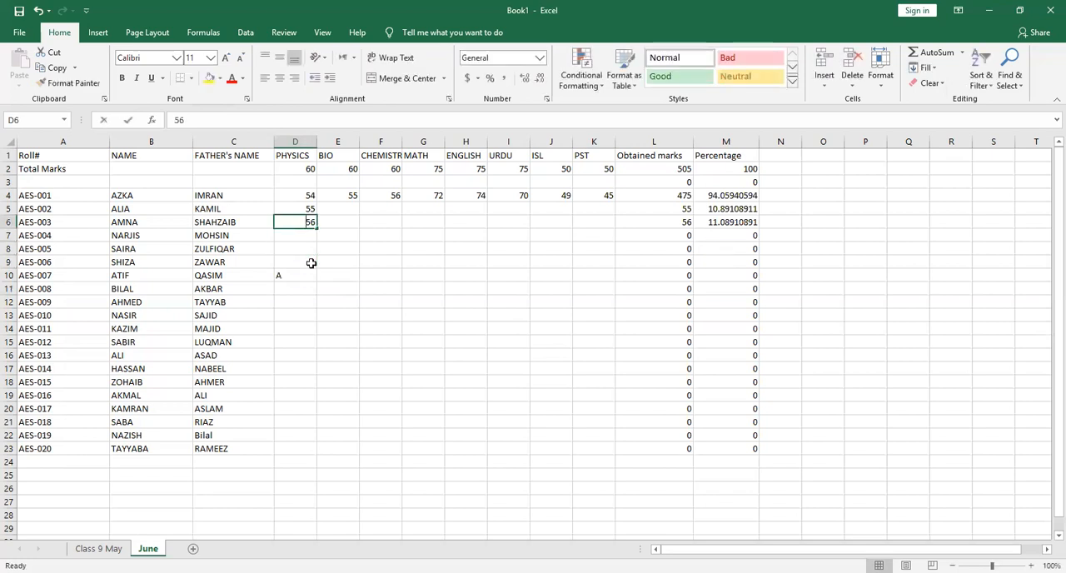
Clear the Physics marks in D5 and D4 and the Bio mark in E4
click(310, 263)
key(Up)
key(Up)
key(Up)
key(Up)
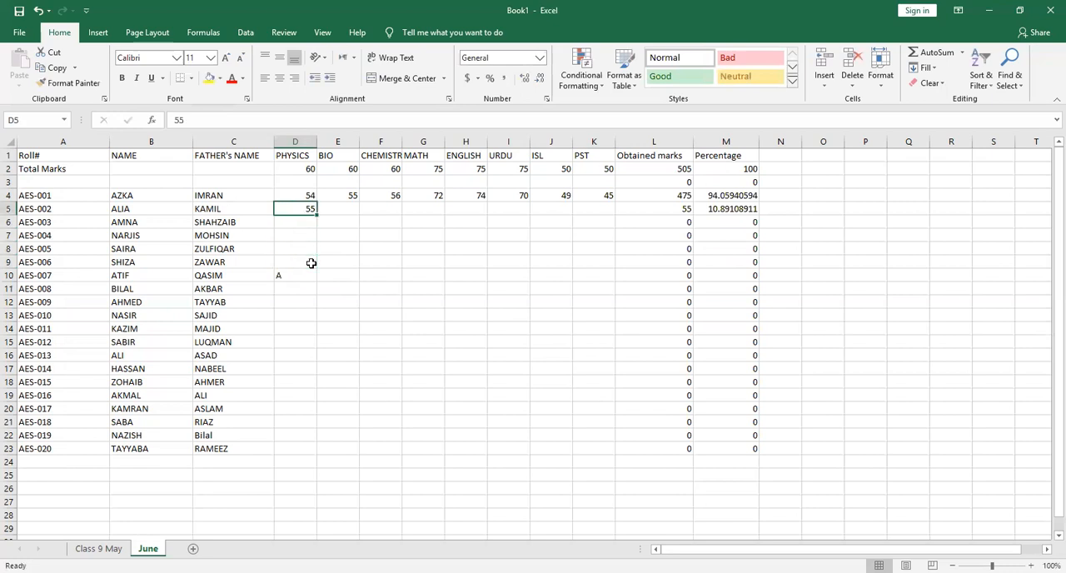
key(BackSpace)
key(Up)
key(BackSpace)
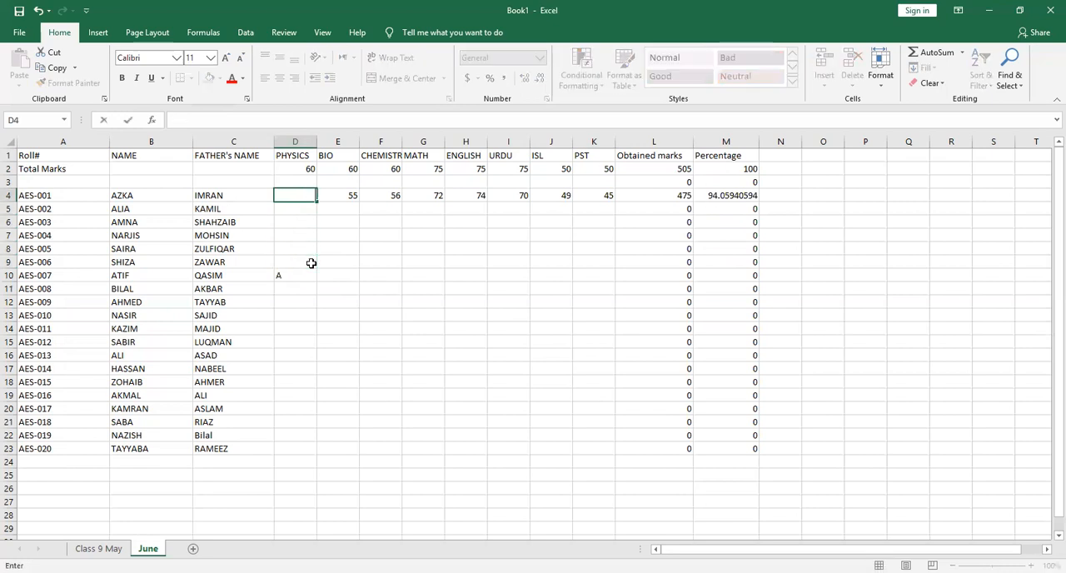
key(Right)
key(BackSpace)
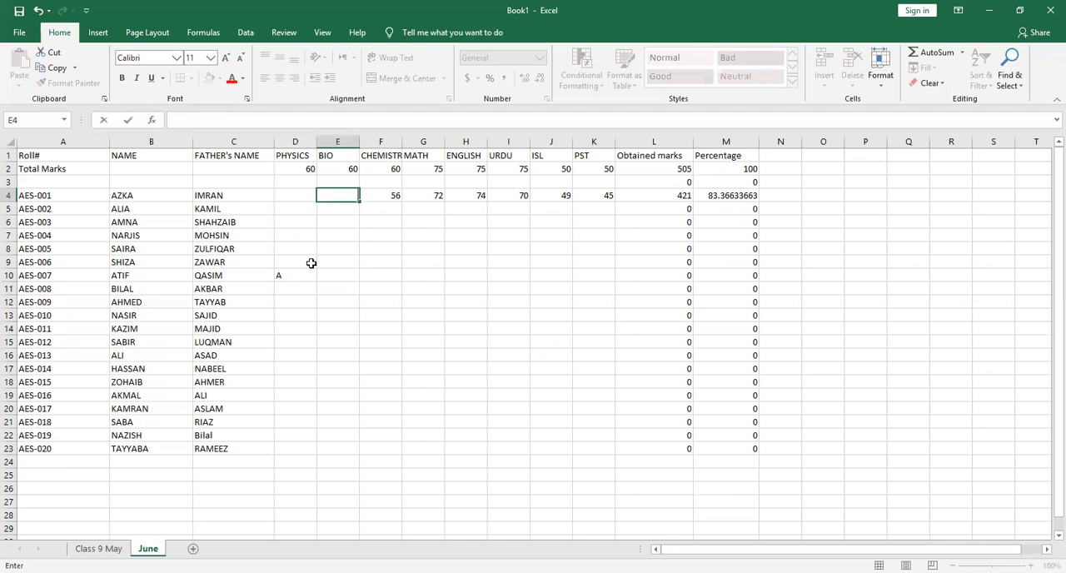
Clear the letter A from the Physics cell D10
click(310, 263)
double_click(311, 263)
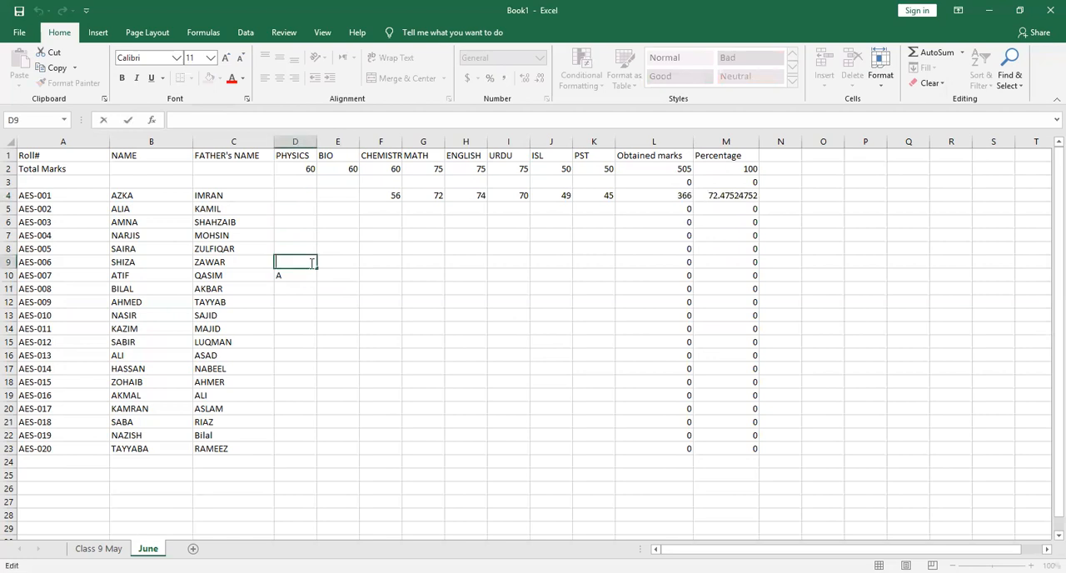
click(281, 277)
key(BackSpace)
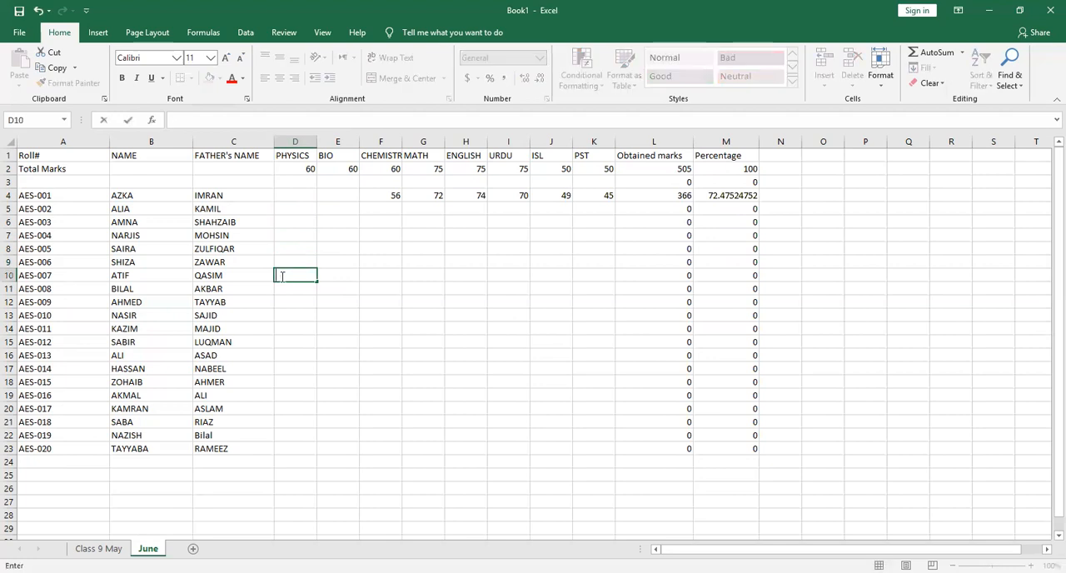
Clear the remaining AES-001 marks in row 4, from Chemistry in F4 through PST in K4
click(393, 196)
key(BackSpace)
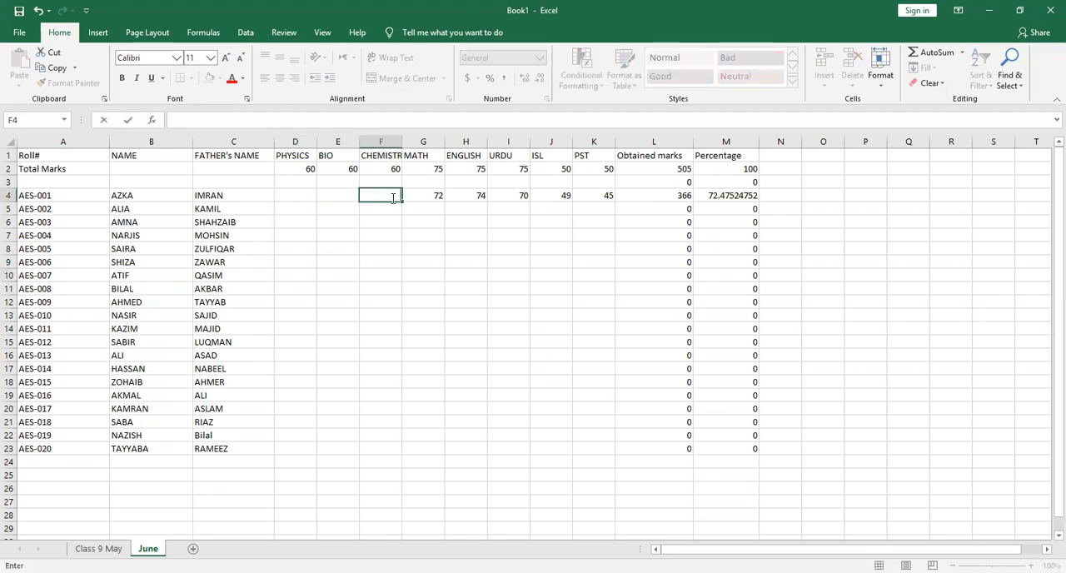
click(441, 196)
key(BackSpace)
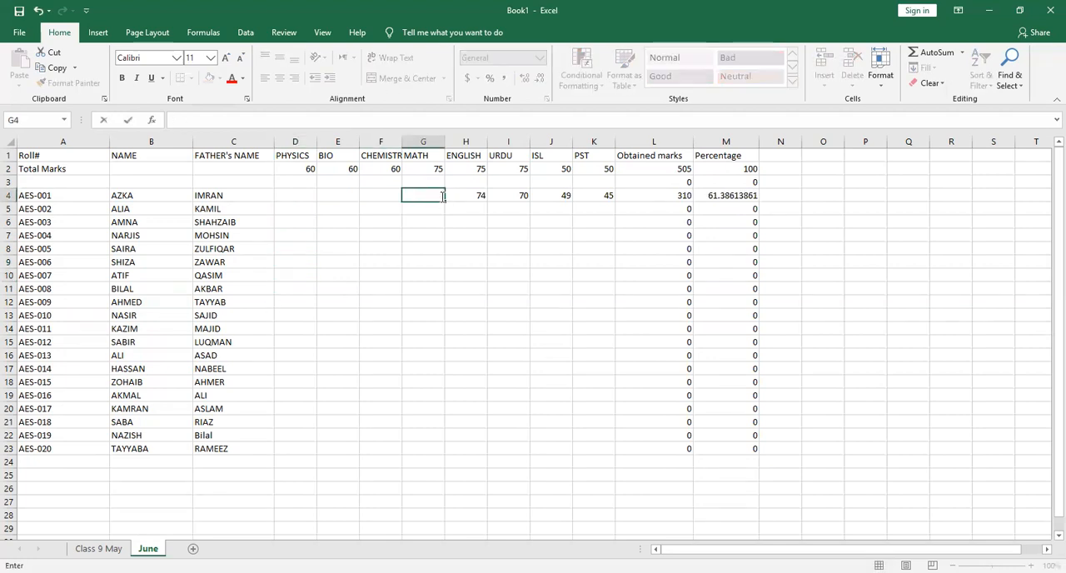
click(481, 197)
key(BackSpace)
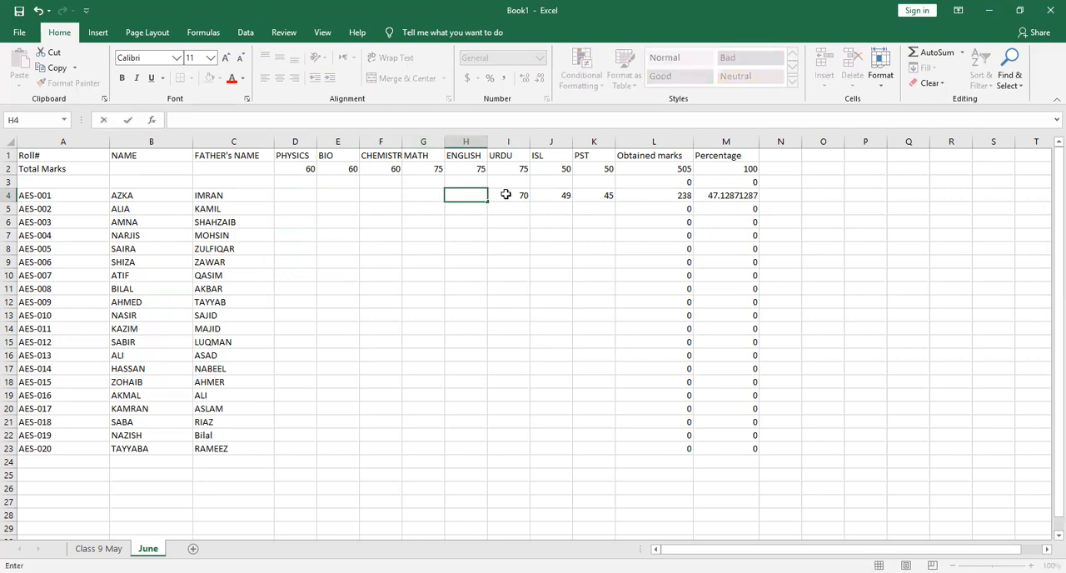
click(505, 194)
key(BackSpace)
click(564, 193)
key(BackSpace)
click(611, 194)
key(BackSpace)
click(79, 154)
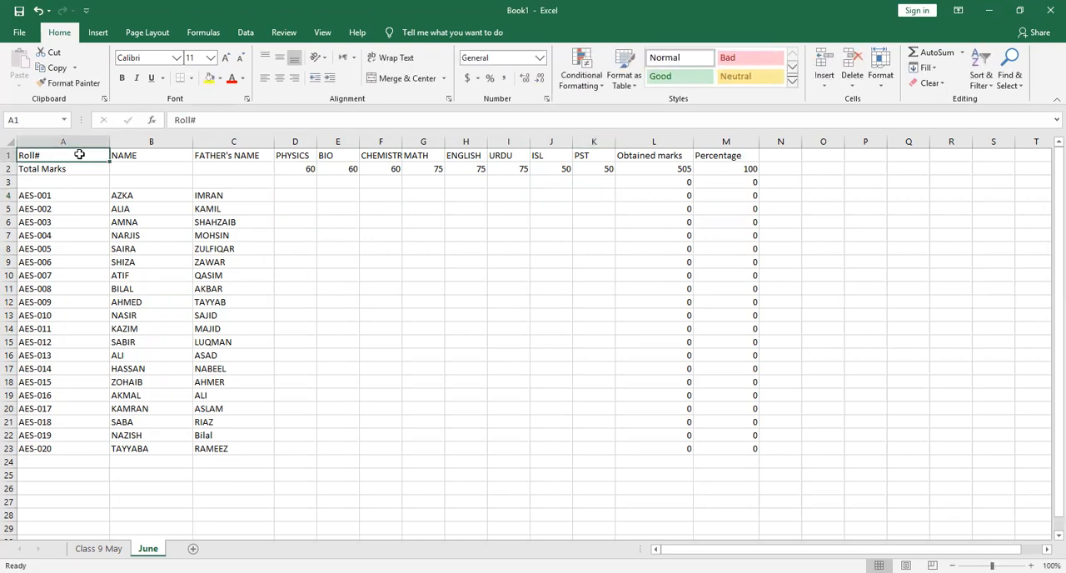
key(shift+Right)
key(shift+Right)
key(shift+Right)
key(shift+Right)
key(shift+Right)
key(shift+Right)
key(shift+Right)
key(shift+Right)
key(shift+Right)
key(shift+Right)
key(shift+Right)
key(shift+Right)
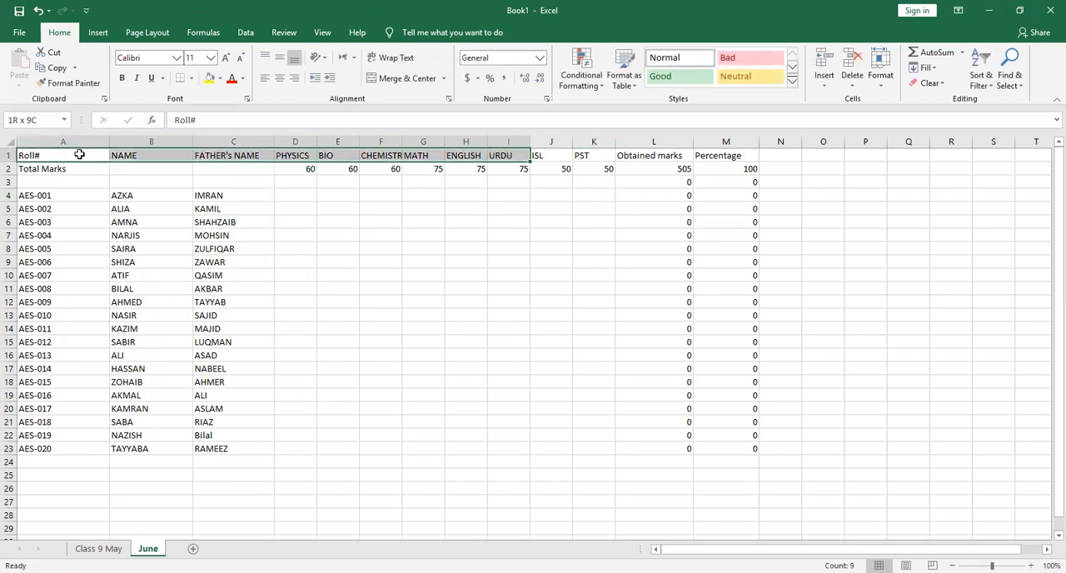
key(shift+Down)
key(shift+Down)
key(shift+Down)
key(shift+Down)
key(shift+Down)
key(shift+Down)
key(shift+Down)
key(shift+Down)
key(shift+Down)
key(shift+Down)
key(shift+Down)
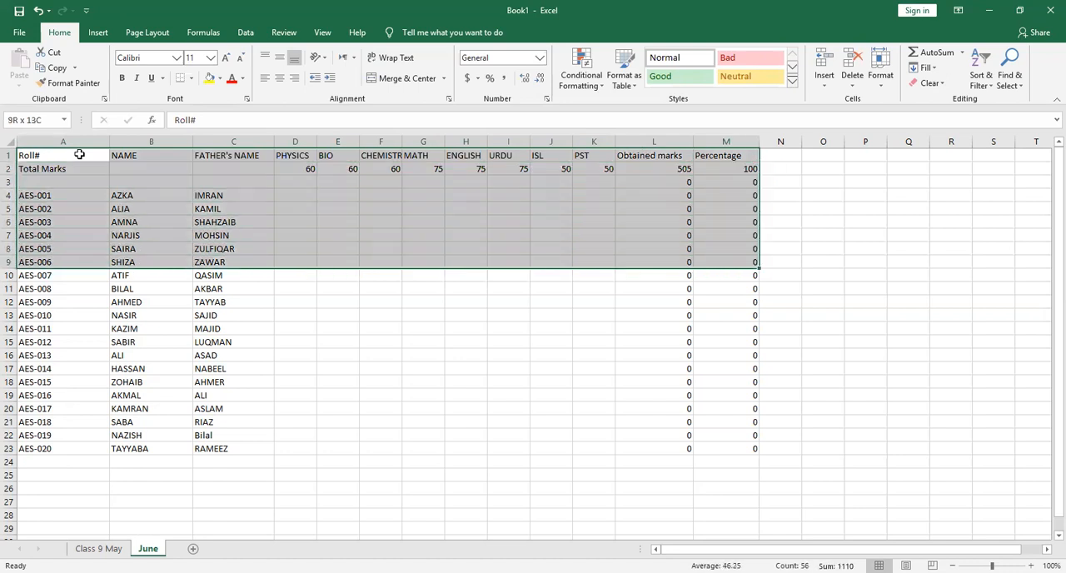
key(shift+Down)
key(shift+Down)
key(shift+Down)
key(shift+Down)
key(shift+Down)
key(shift+Down)
key(shift+Down)
key(shift+Down)
key(shift+Down)
key(shift+Down)
key(shift+Down)
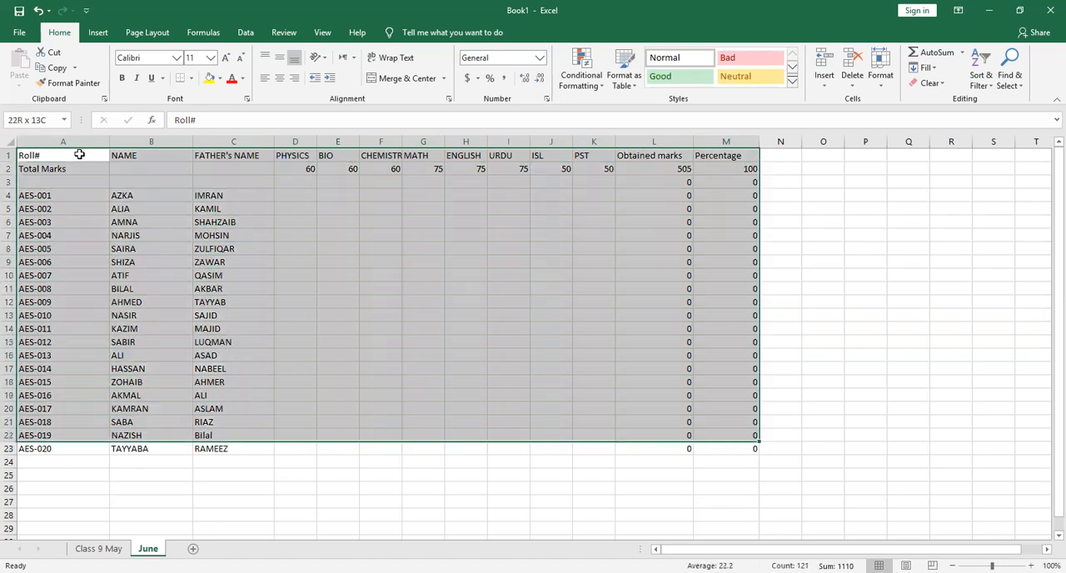
key(ctrl+q)
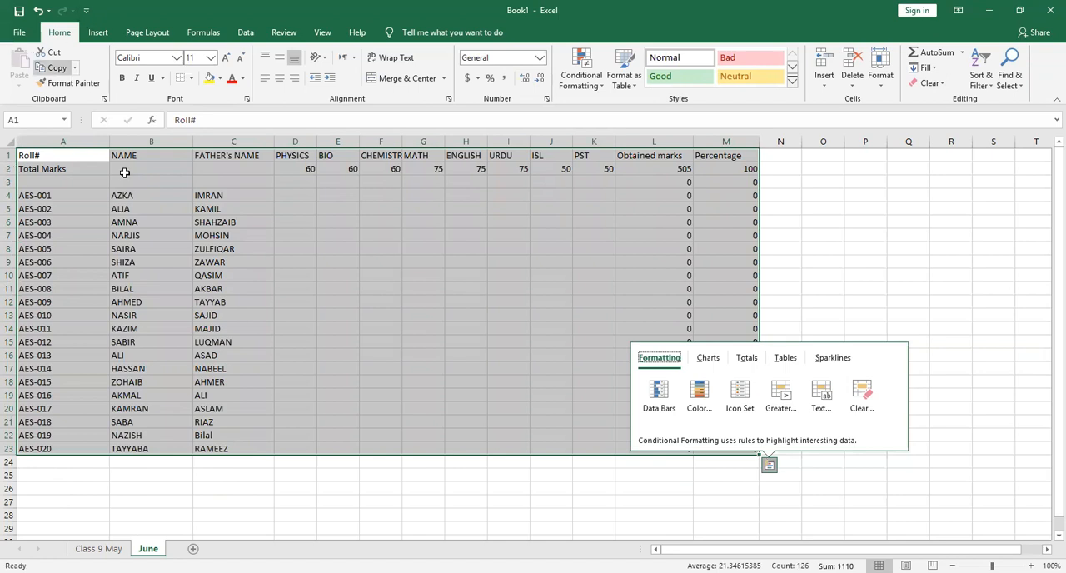
Copy the whole June marks table, A1:M23, and add a new worksheet after June
drag(60, 159, 761, 451)
key(ctrl+c)
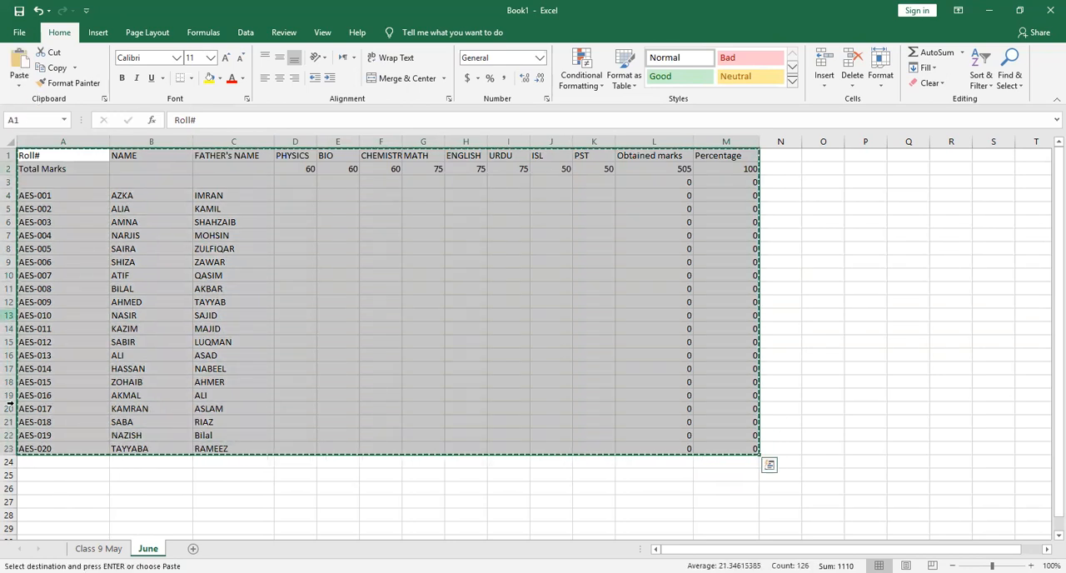
click(192, 547)
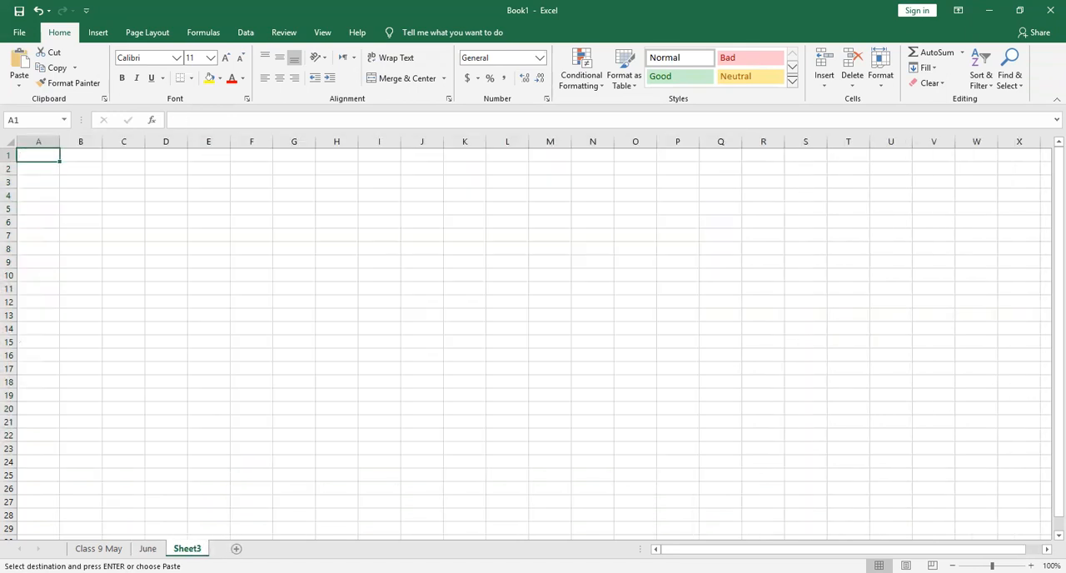
Paste the copied June marks table at A1 of the new sheet and enter 54 as the AES-001 Physics mark in D4
key(ctrl+v)
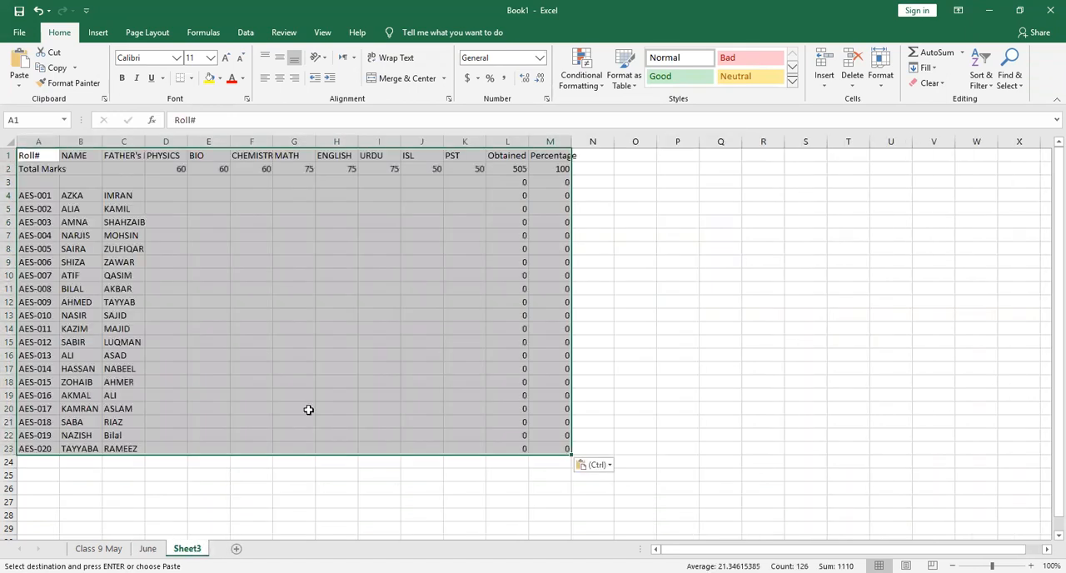
click(217, 197)
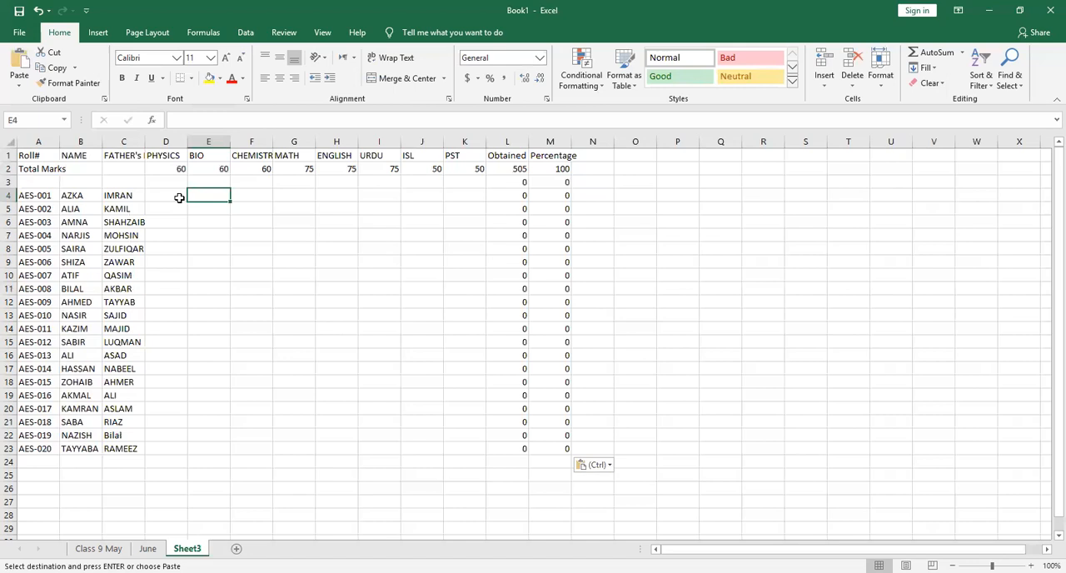
click(180, 198)
text(54)
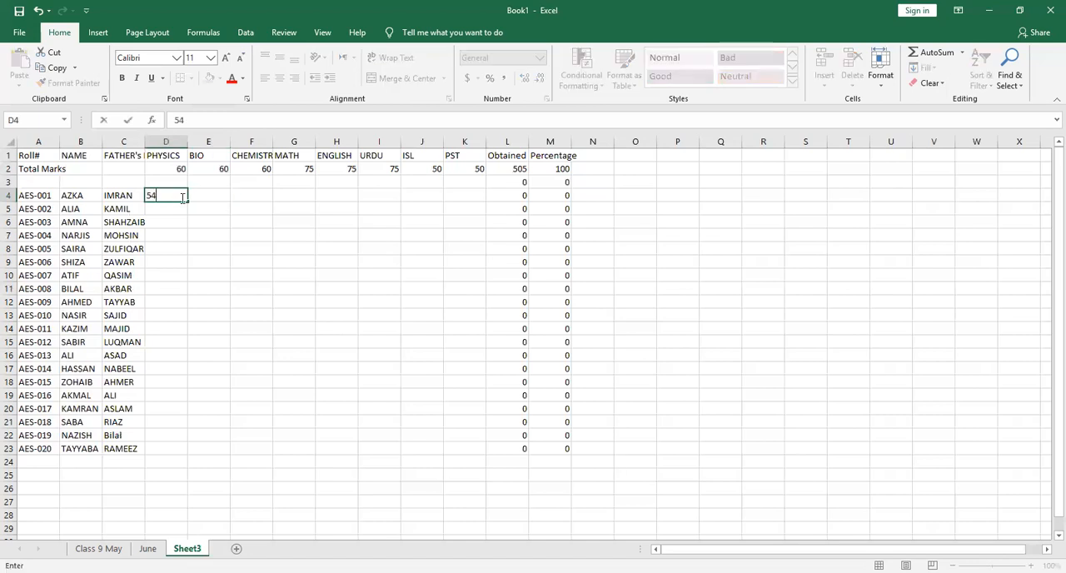
key(Return)
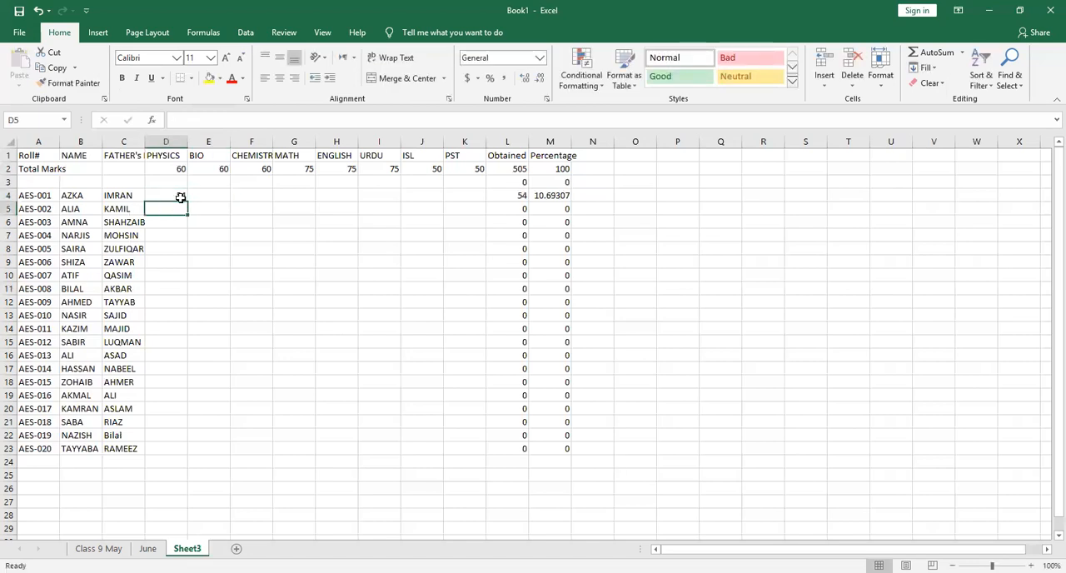
Enter the AES-001 marks in row 4: 59 for Bio, 55 for Chemistry and 74 for Math
key(Right)
key(Up)
text(59)
key(Tab)
text(55)
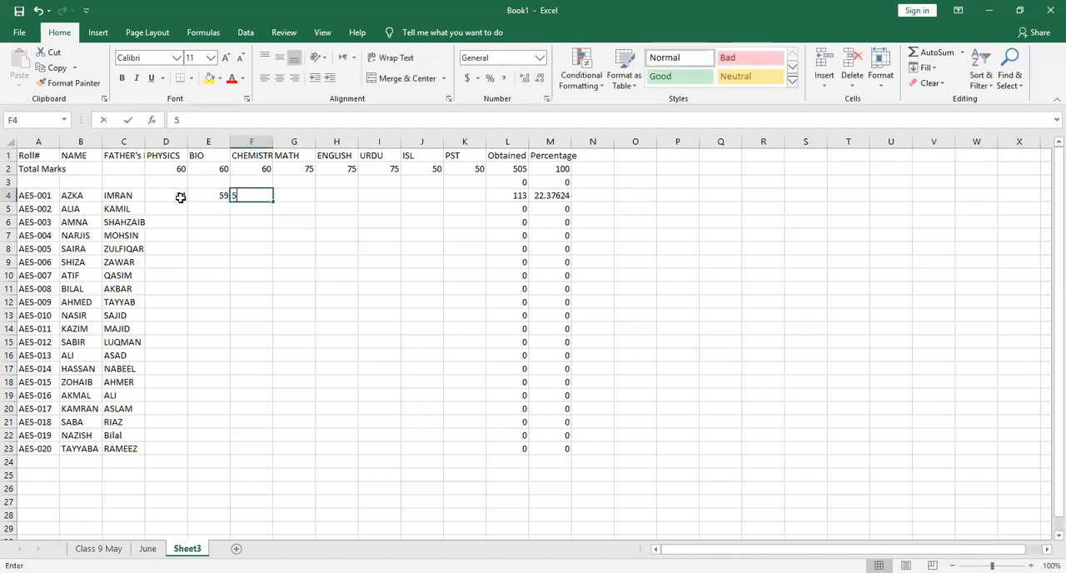
key(Tab)
text(74)
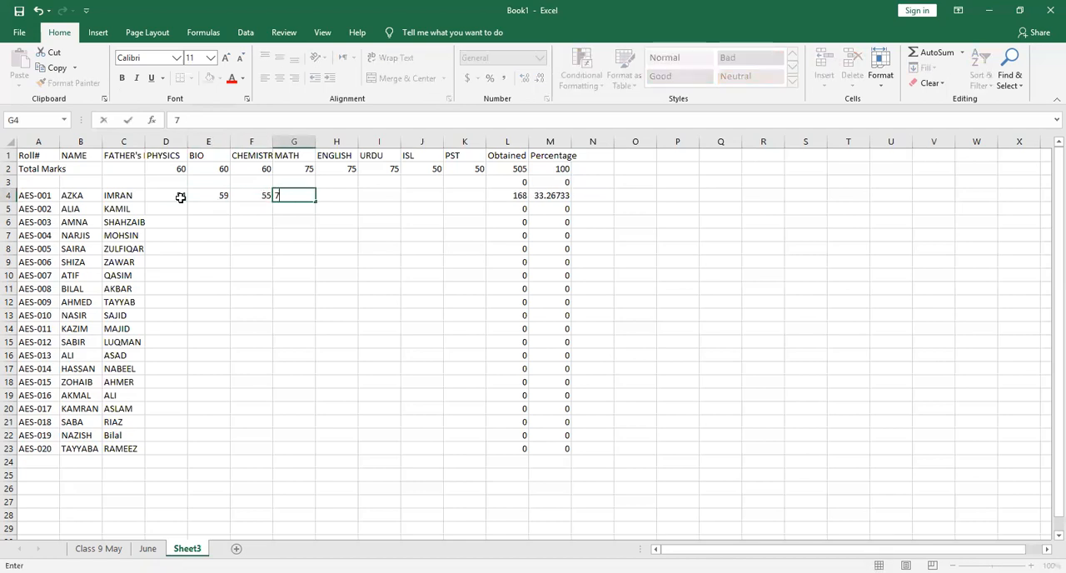
Complete the AES-001 marks in row 4 with English 74, Urdu 70, ISL 50 and PST 45
key(Tab)
text(74)
key(Tab)
text(70)
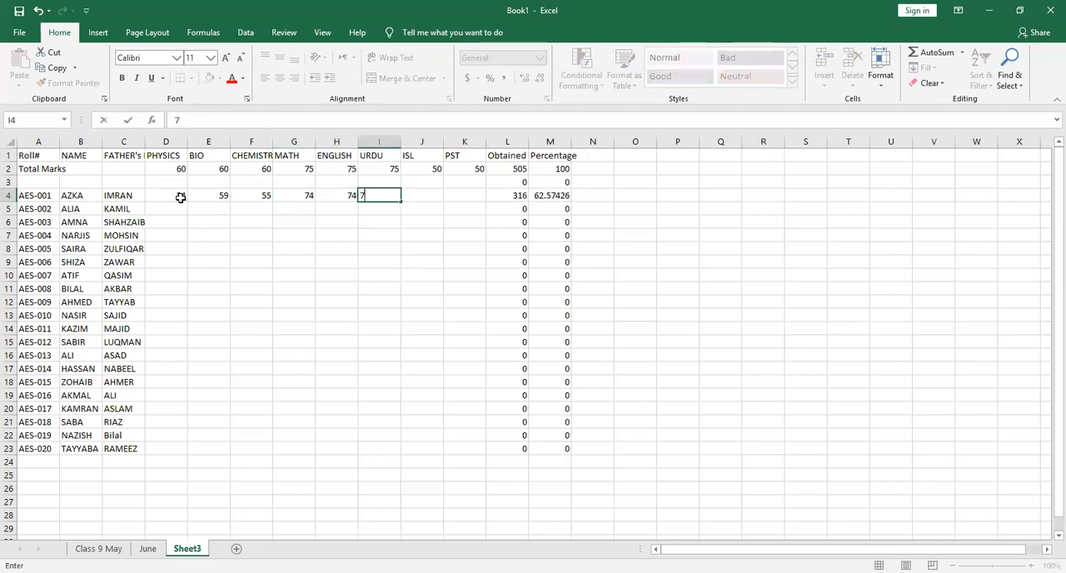
key(Tab)
text(50)
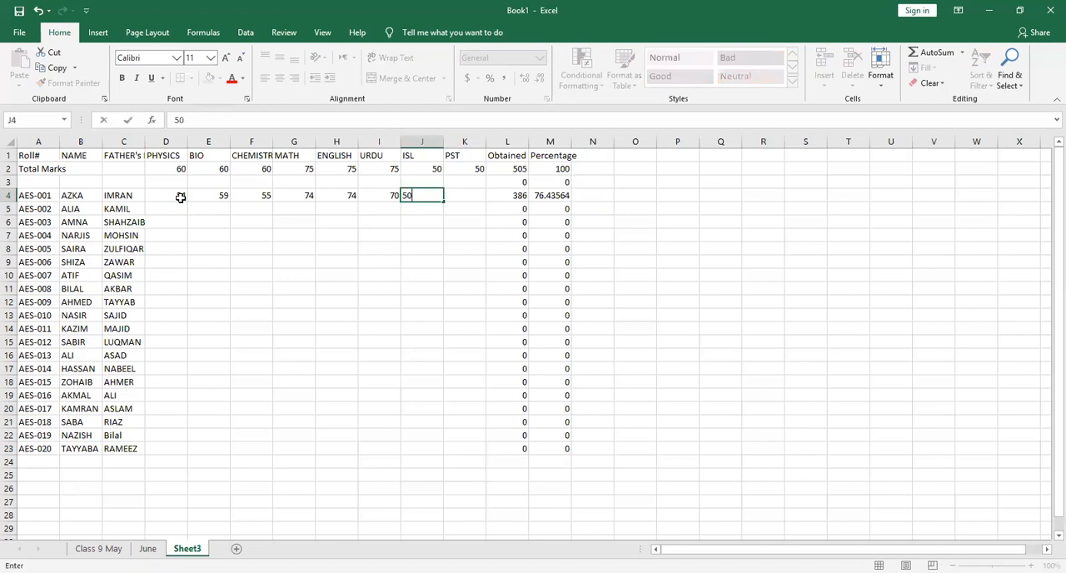
key(Tab)
text(45)
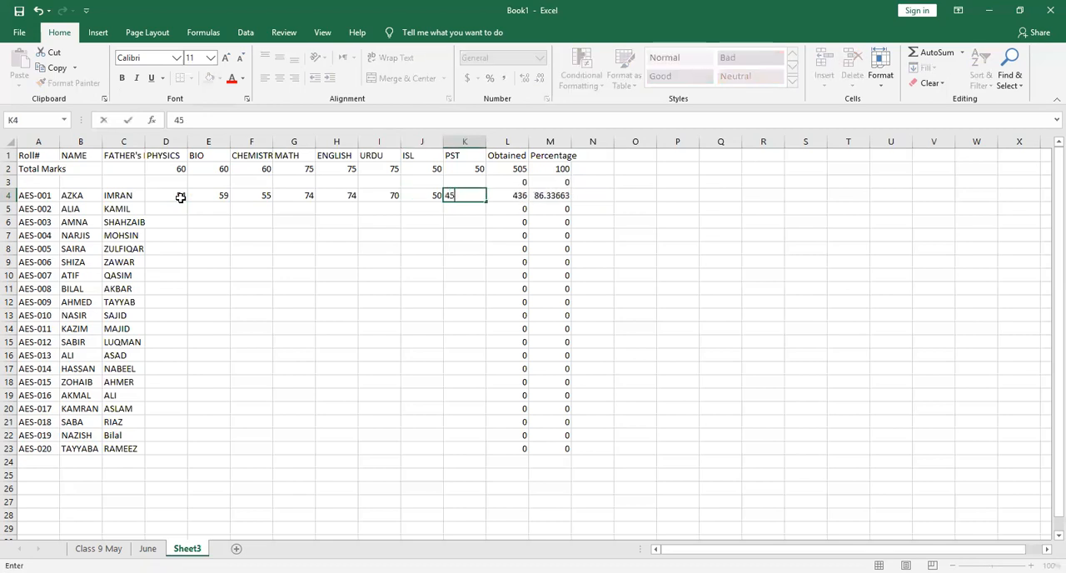
key(Return)
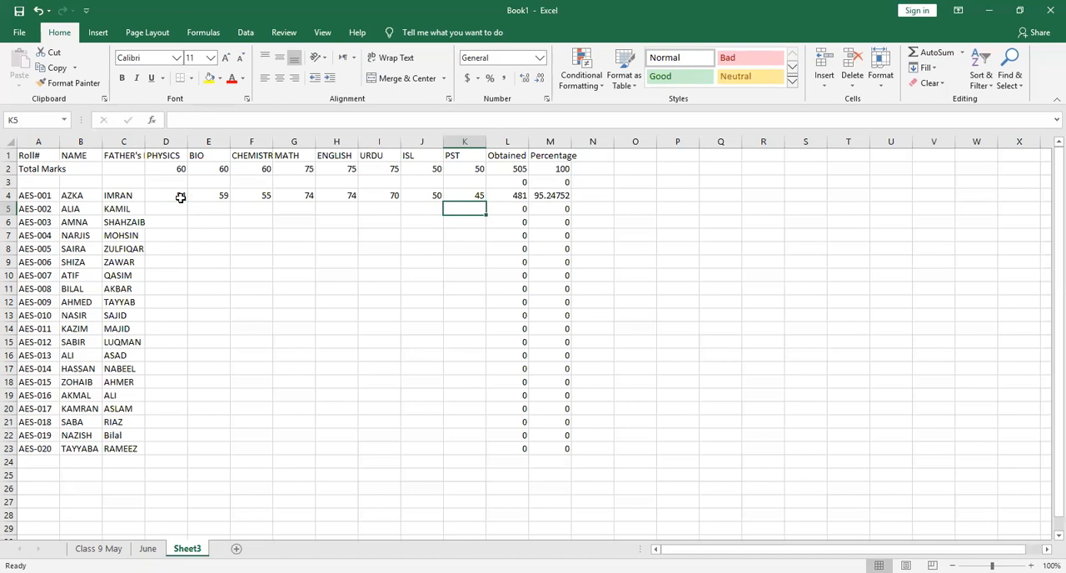
Rename the Sheet3 worksheet as July
double_click(198, 548)
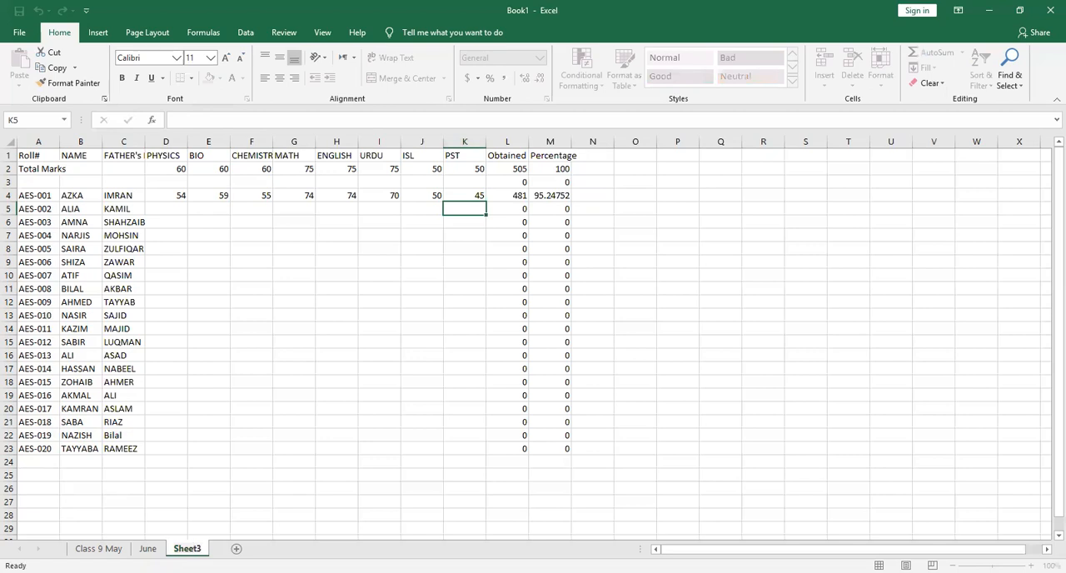
click(200, 547)
double_click(199, 547)
text(Juky)
key(BackSpace)
key(BackSpace)
text(ly)
click(147, 548)
Check the print preview of the Class 9 May sheet and return to the worksheet
click(98, 548)
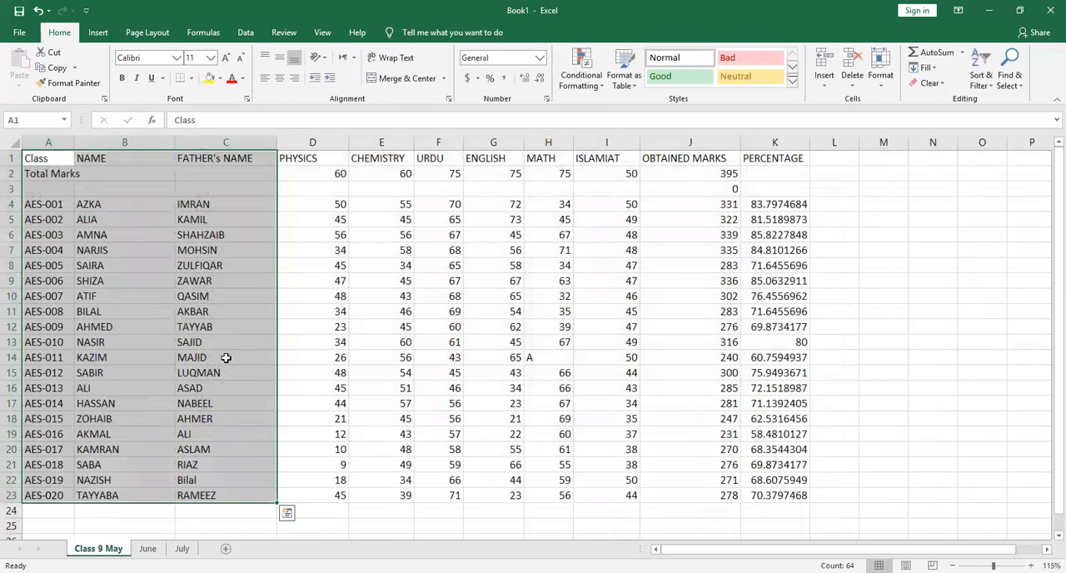
key(ctrl+p)
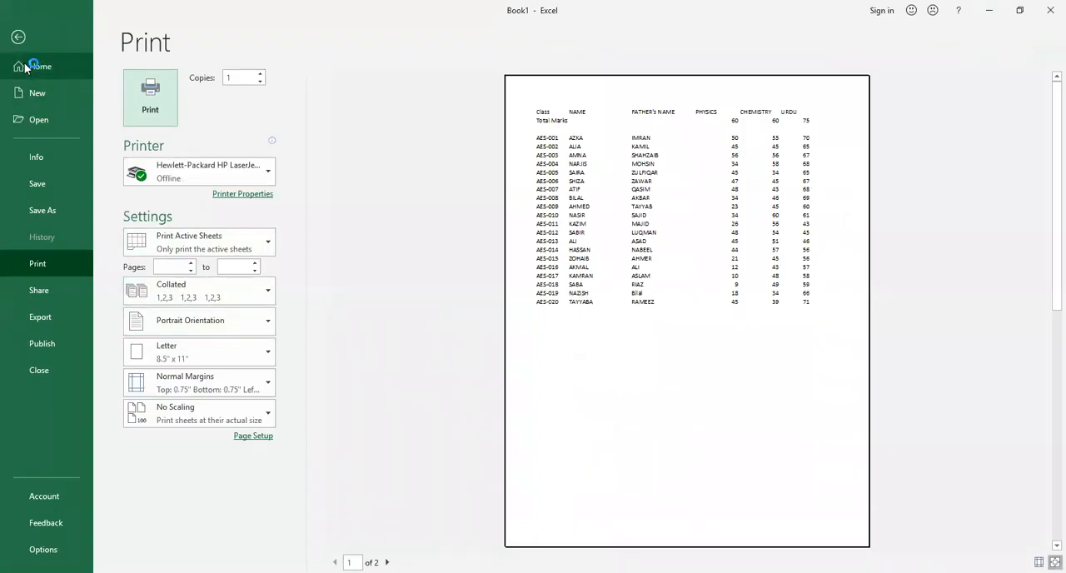
click(18, 36)
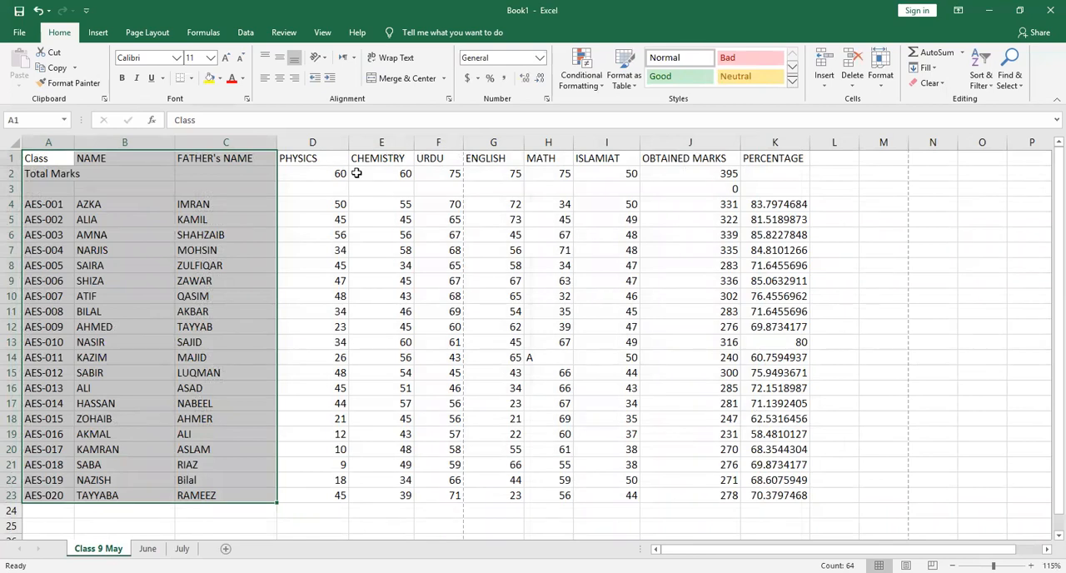
key(ctrl+q)
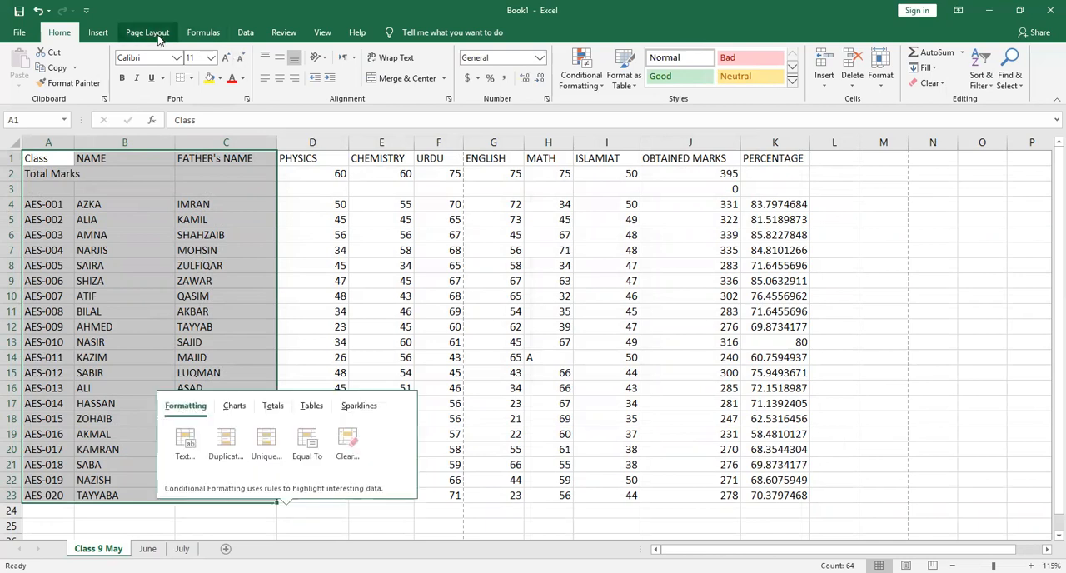
Set the Class 9 May page orientation to landscape and check the print preview
click(148, 32)
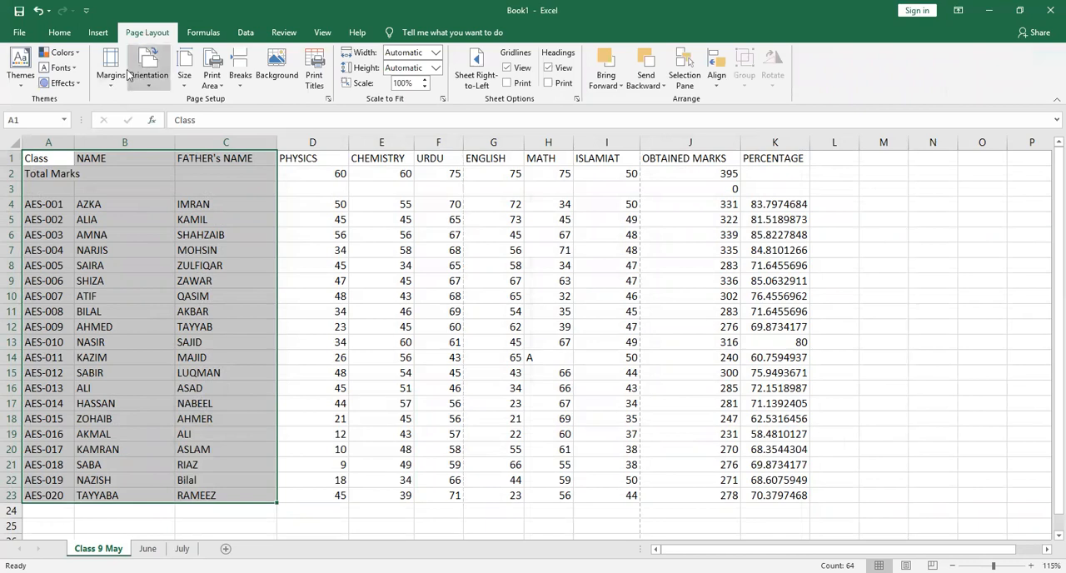
key(ctrl+p)
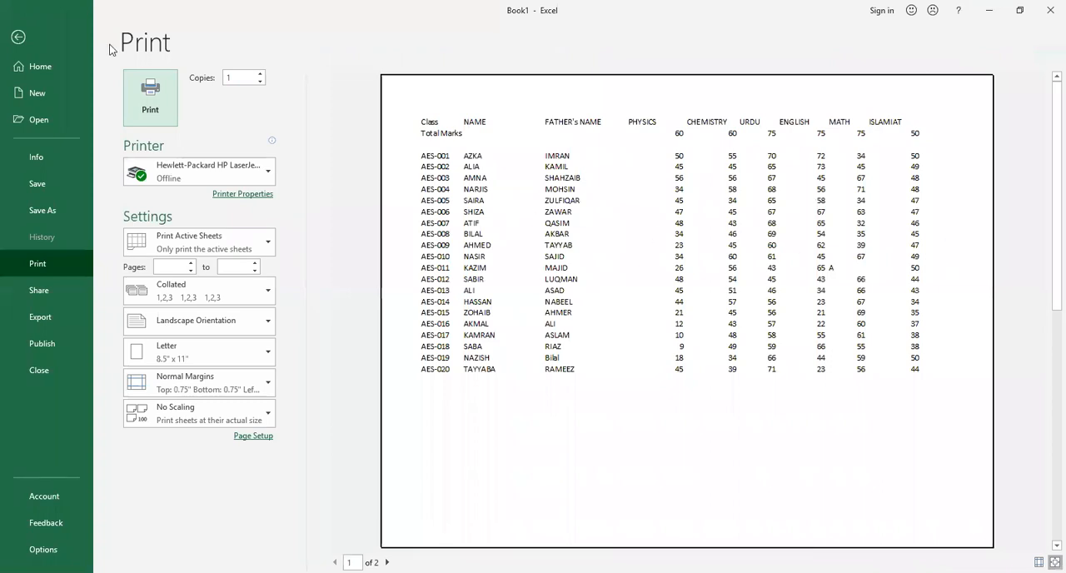
click(32, 36)
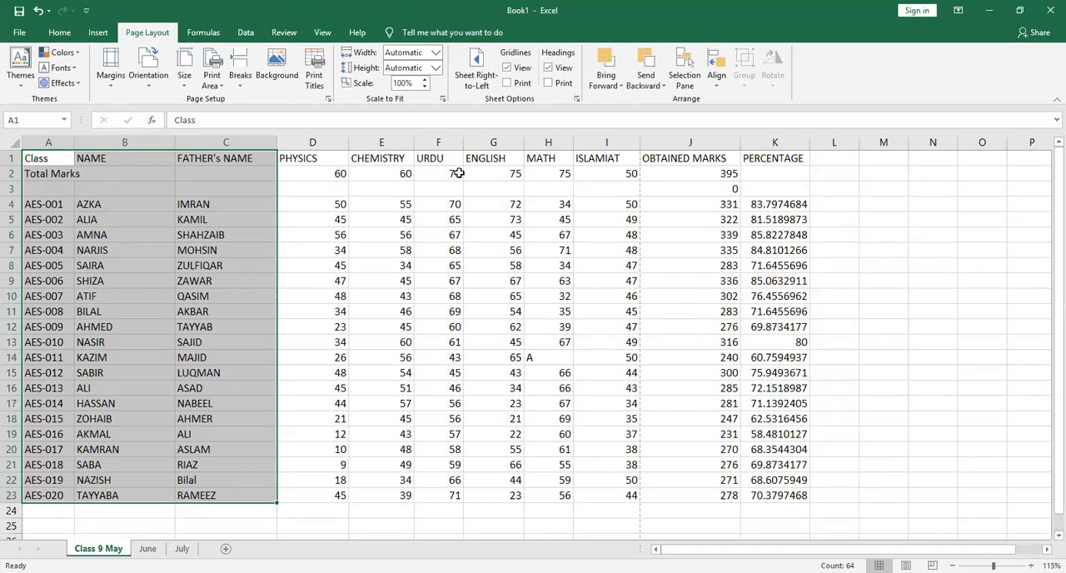
key(ctrl+p)
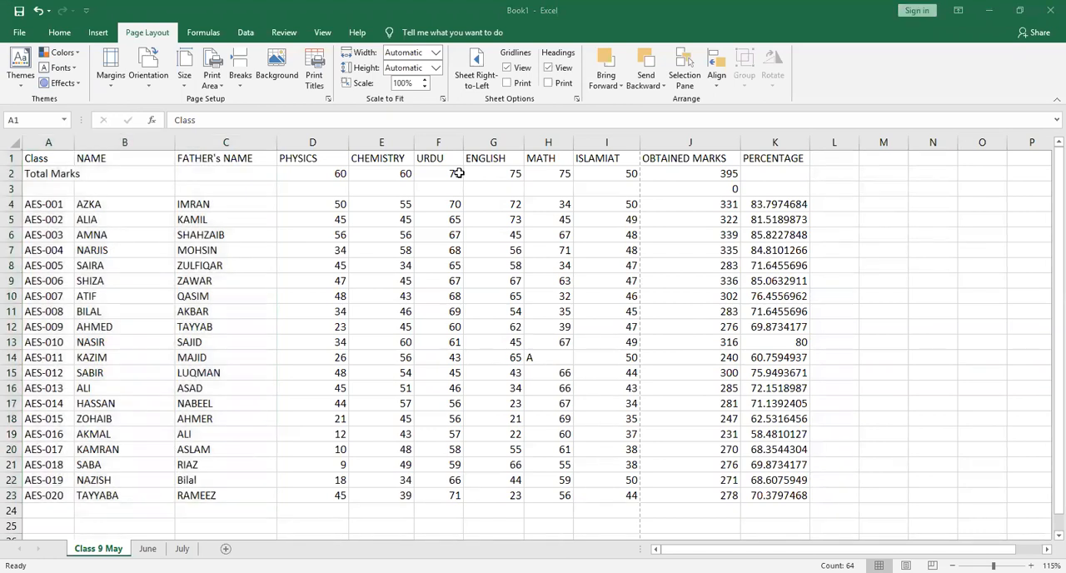